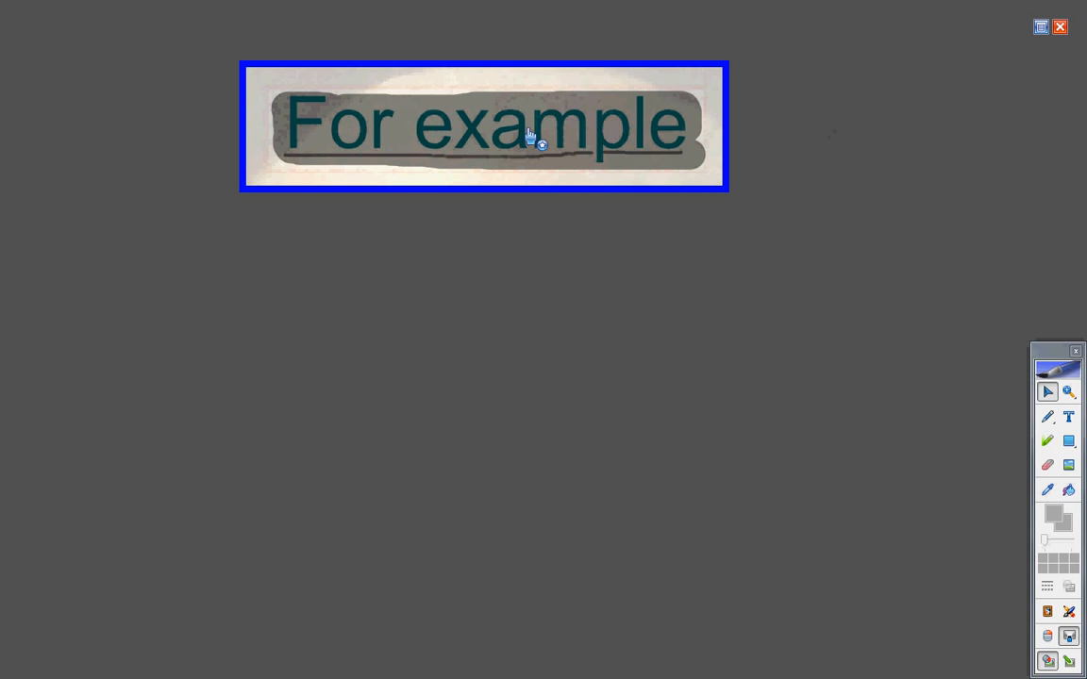
# Toggle the "For example" writing off and on, and narrow the rectangular spotlight to a small square around the middle of the writing.
pyautogui.click(530, 134)
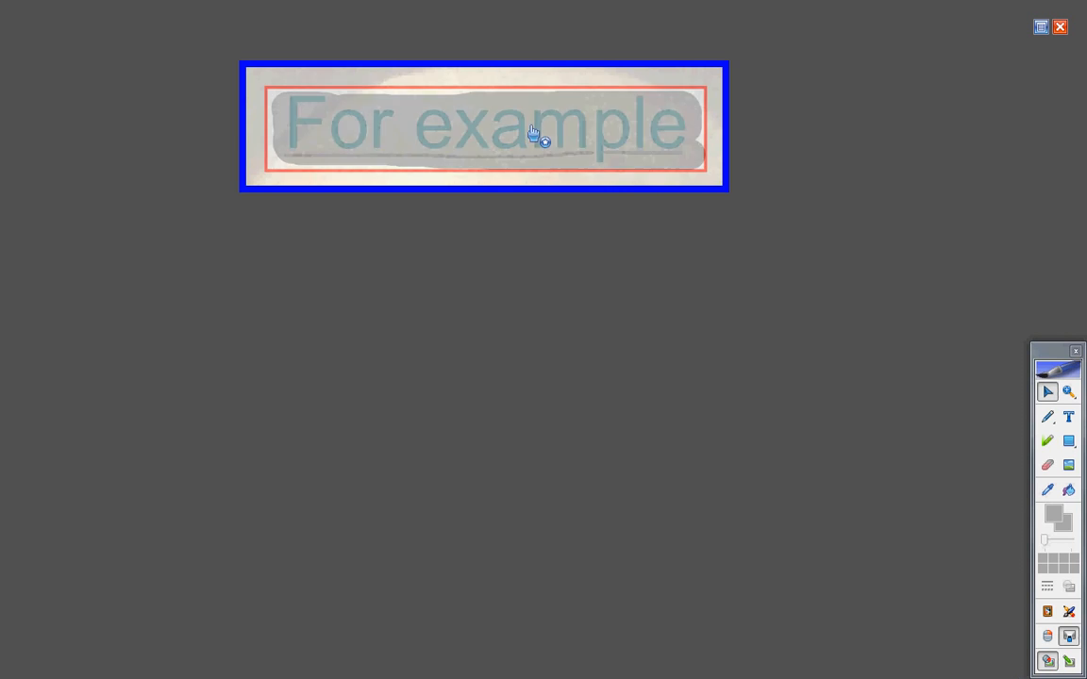
pyautogui.moveTo(723, 152); pyautogui.dragTo(551, 148)
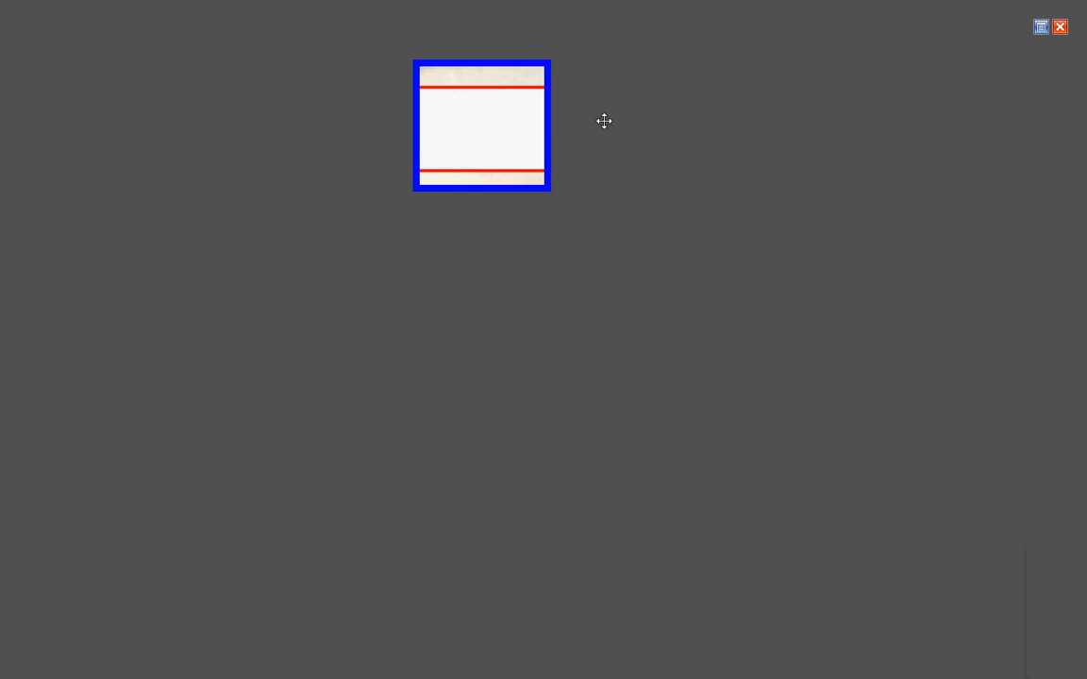
pyautogui.click(509, 115)
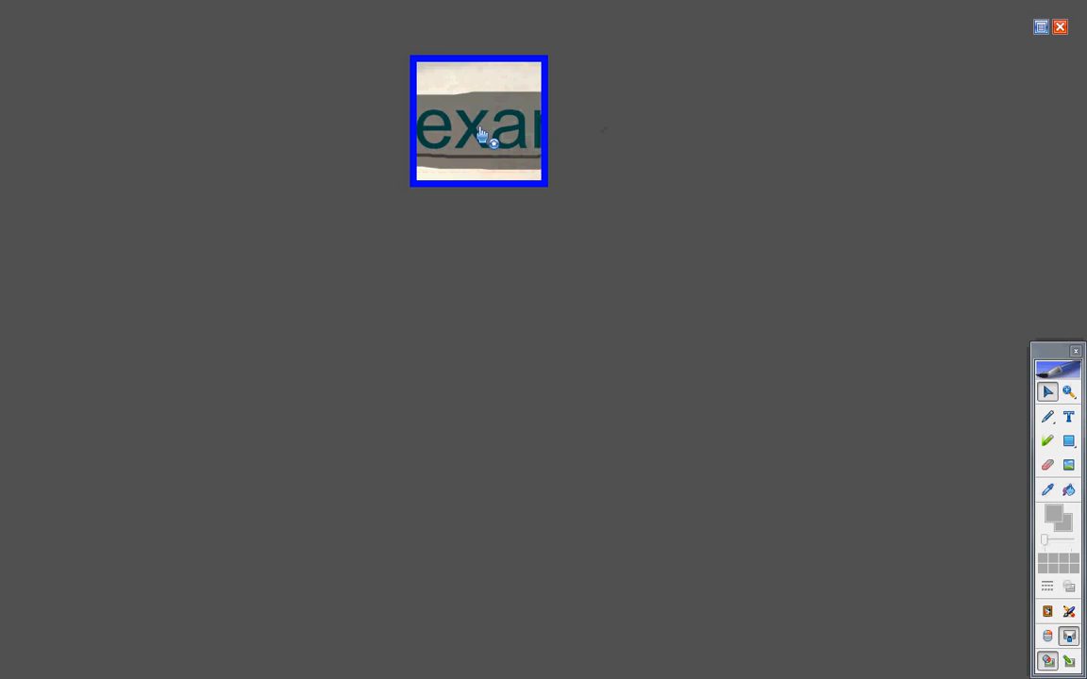
# Move the spotlight over different parts of the portrait's face and resize it to a small upright rectangle above the eye.
pyautogui.moveTo(537, 232); pyautogui.dragTo(544, 445)
pyautogui.moveTo(498, 303)
pyautogui.mouseDown()
pyautogui.moveTo(520, 295)
pyautogui.moveTo(486, 349)
pyautogui.moveTo(463, 314)
pyautogui.moveTo(468, 305)
pyautogui.moveTo(477, 321)
pyautogui.moveTo(476, 306)
pyautogui.moveTo(494, 301)
pyautogui.mouseUp()
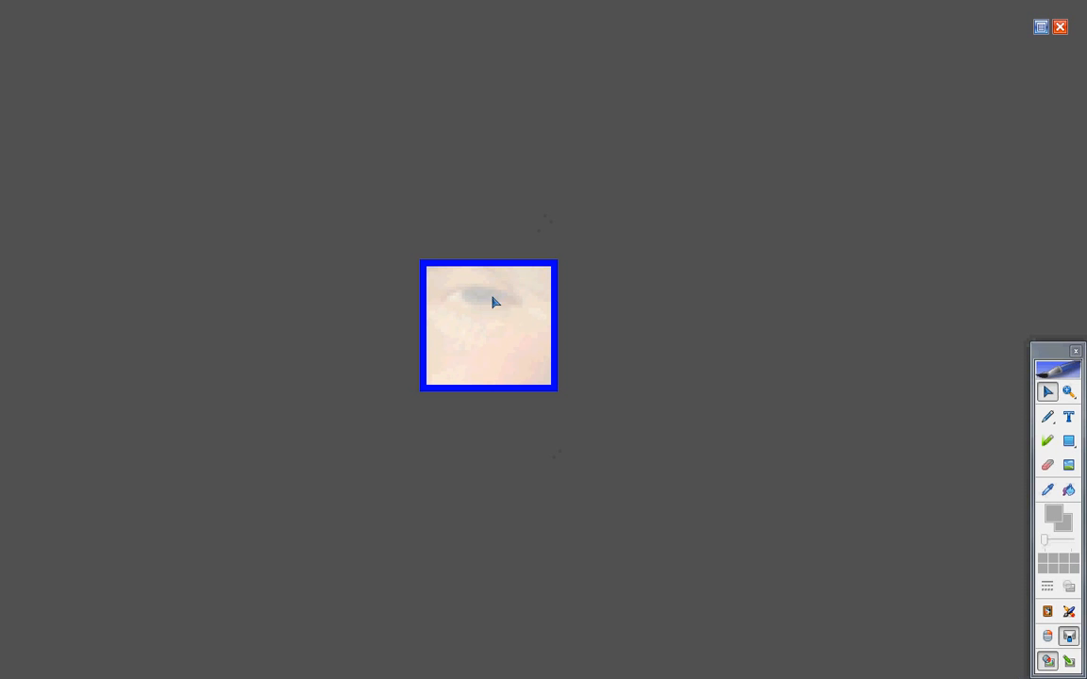
pyautogui.moveTo(658, 316); pyautogui.dragTo(628, 121)
pyautogui.moveTo(665, 162); pyautogui.dragTo(749, 188)
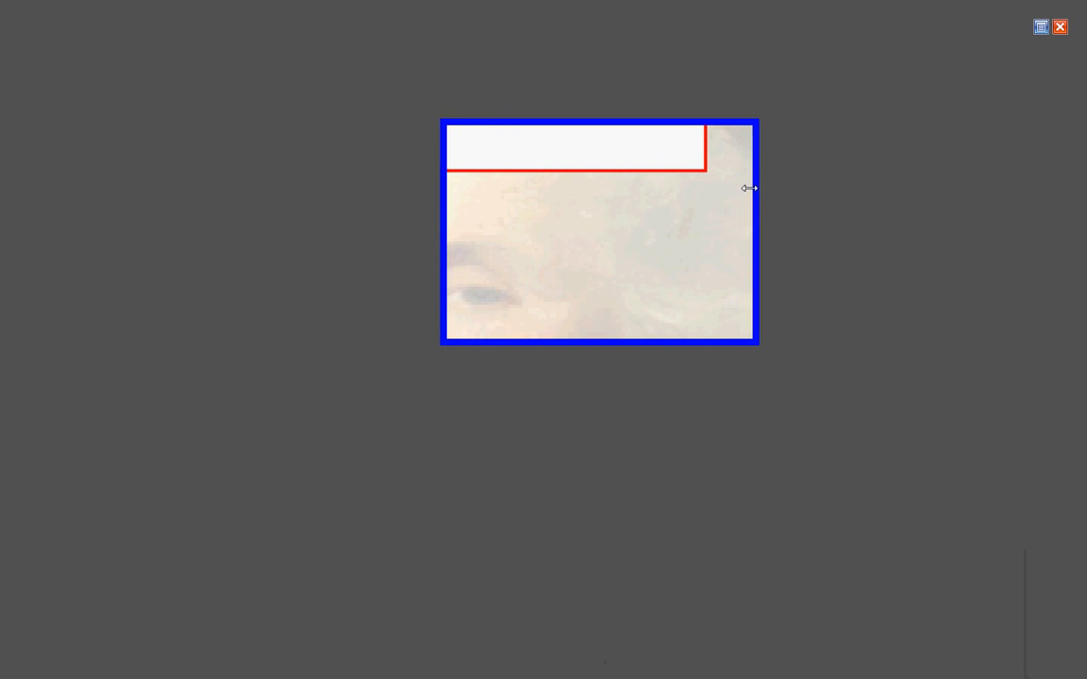
pyautogui.moveTo(851, 225); pyautogui.dragTo(733, 221)
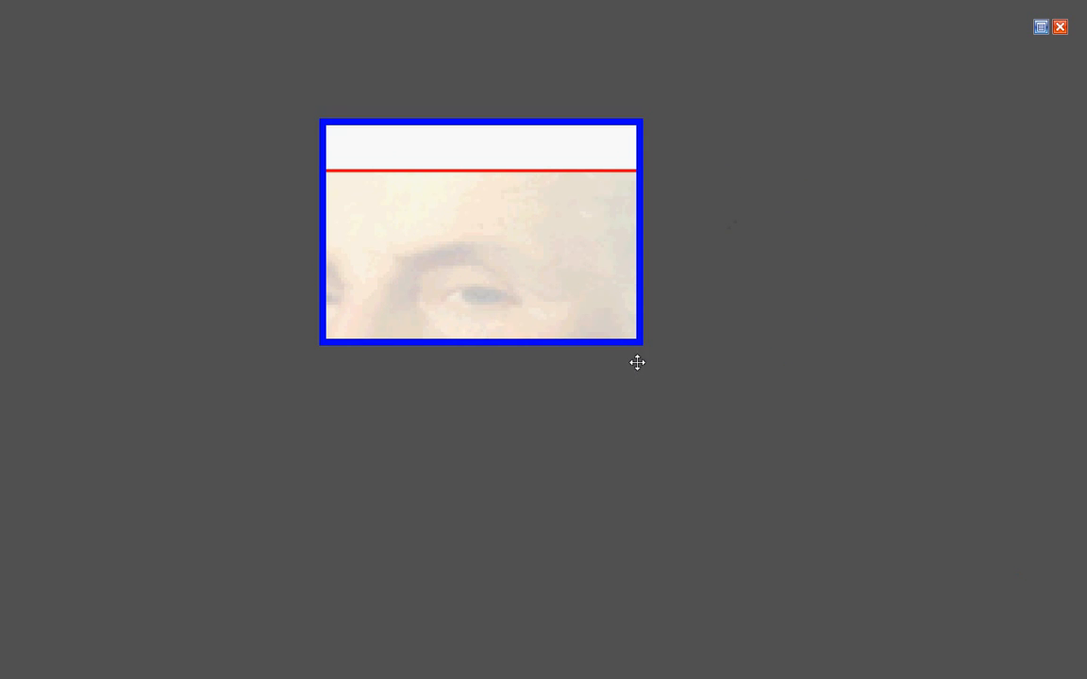
pyautogui.moveTo(638, 324); pyautogui.dragTo(492, 286)
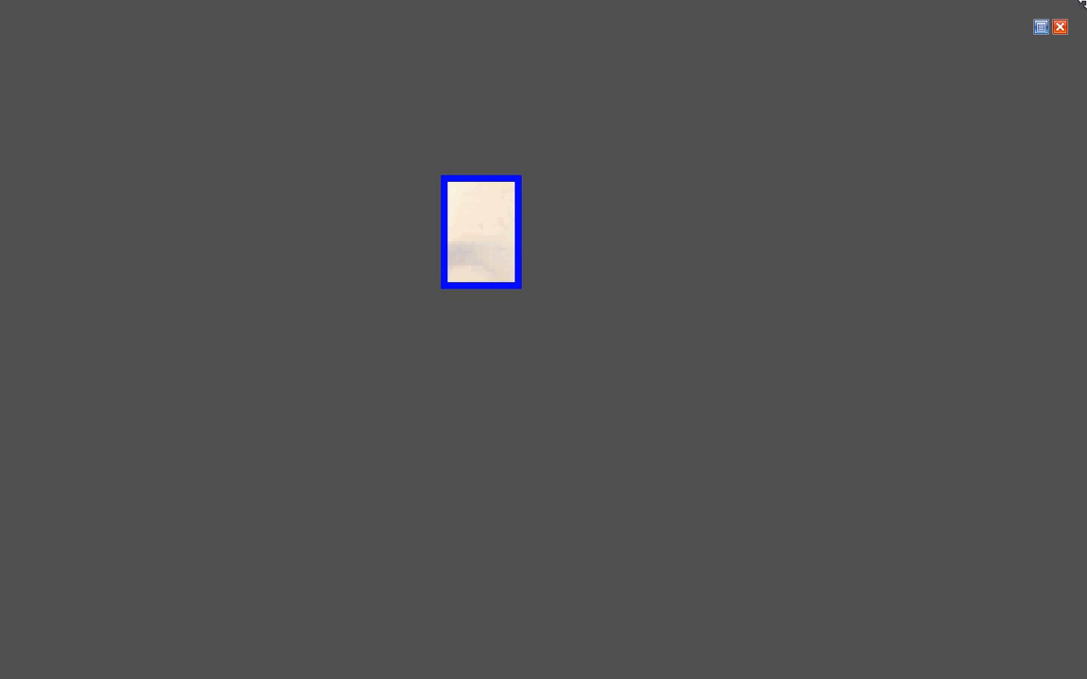
# Change the spotlight's shape to a circle and enlarge it to cover the portrait's forehead and eye.
pyautogui.click(1040, 28)
pyautogui.moveTo(1028, 40)
pyautogui.click(917, 41)
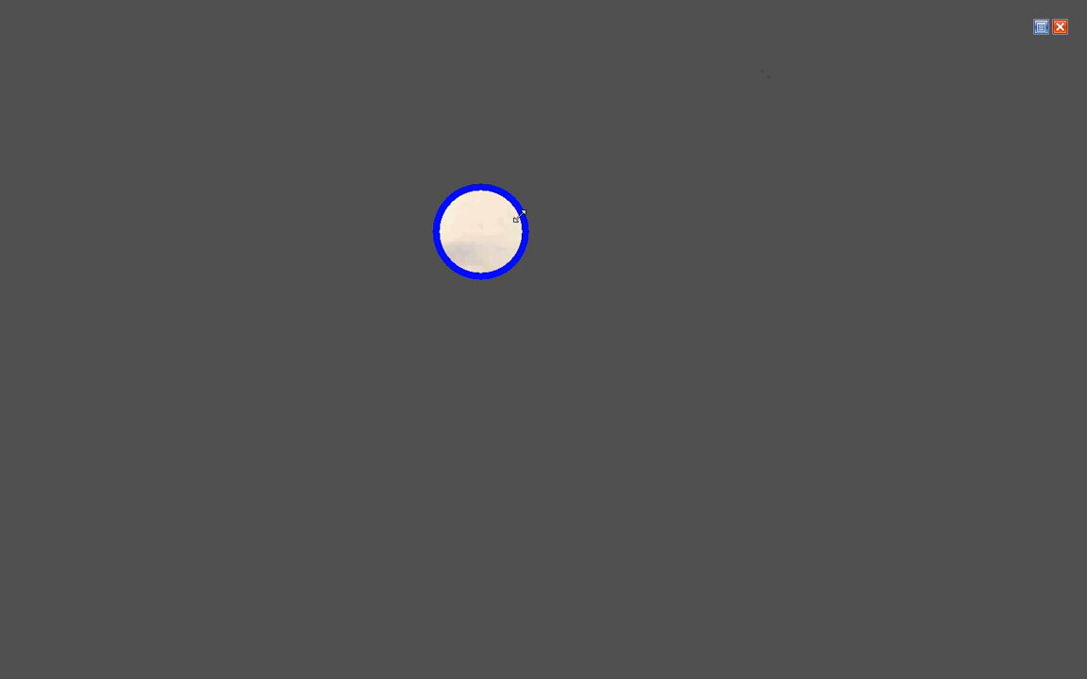
pyautogui.moveTo(517, 214); pyautogui.dragTo(599, 194)
# Set the spotlight's transparency to 10%.
pyautogui.rightClick(756, 199)
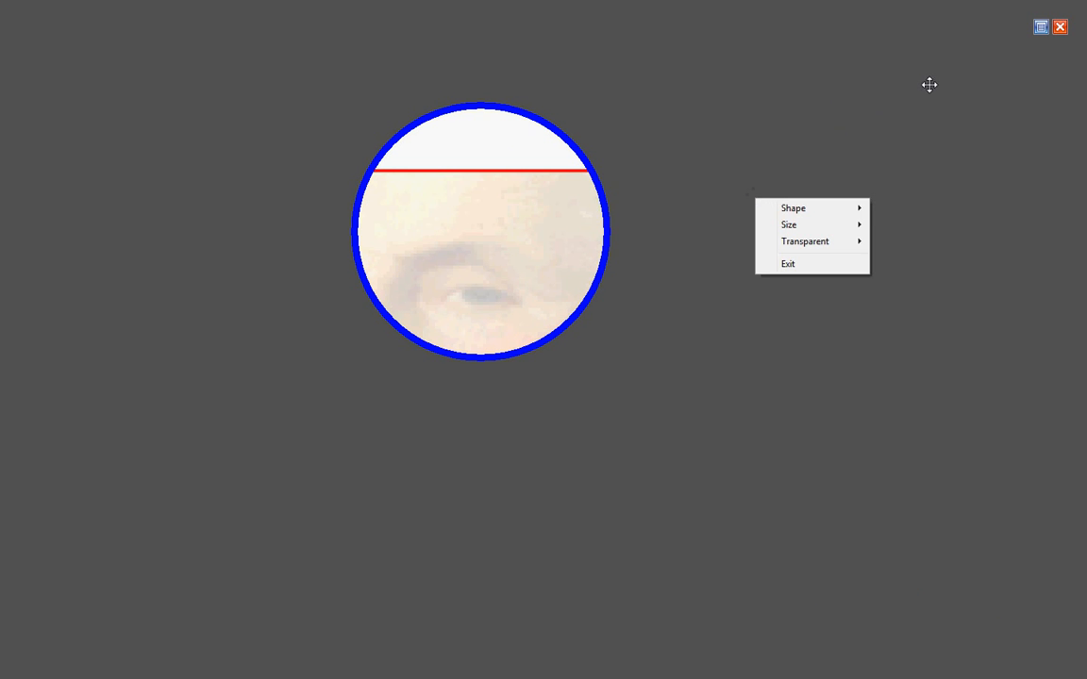
pyautogui.moveTo(846, 245)
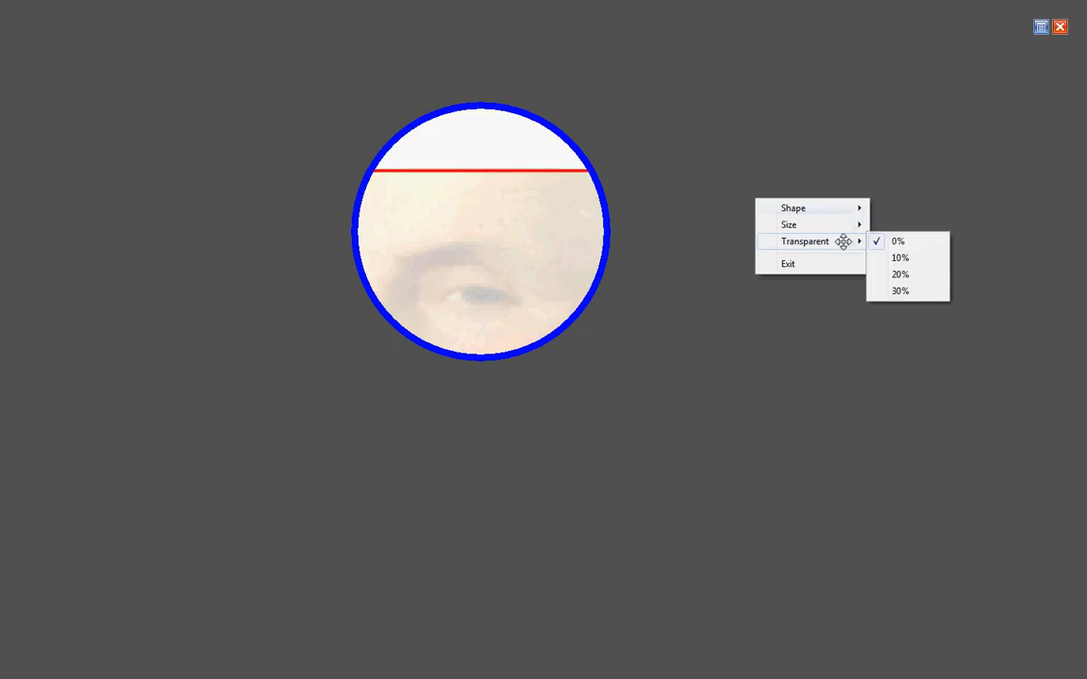
pyautogui.click(900, 257)
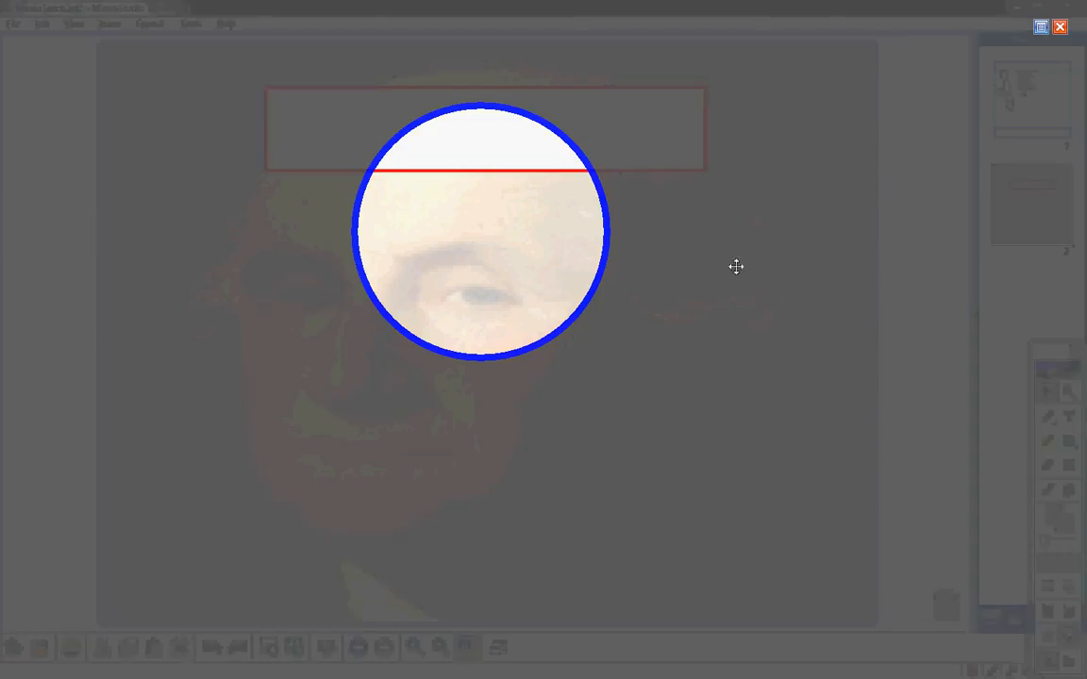
# Shrink the circular spotlight to a small spot and move it to the right of the red-outlined box.
pyautogui.moveTo(528, 114); pyautogui.dragTo(502, 172)
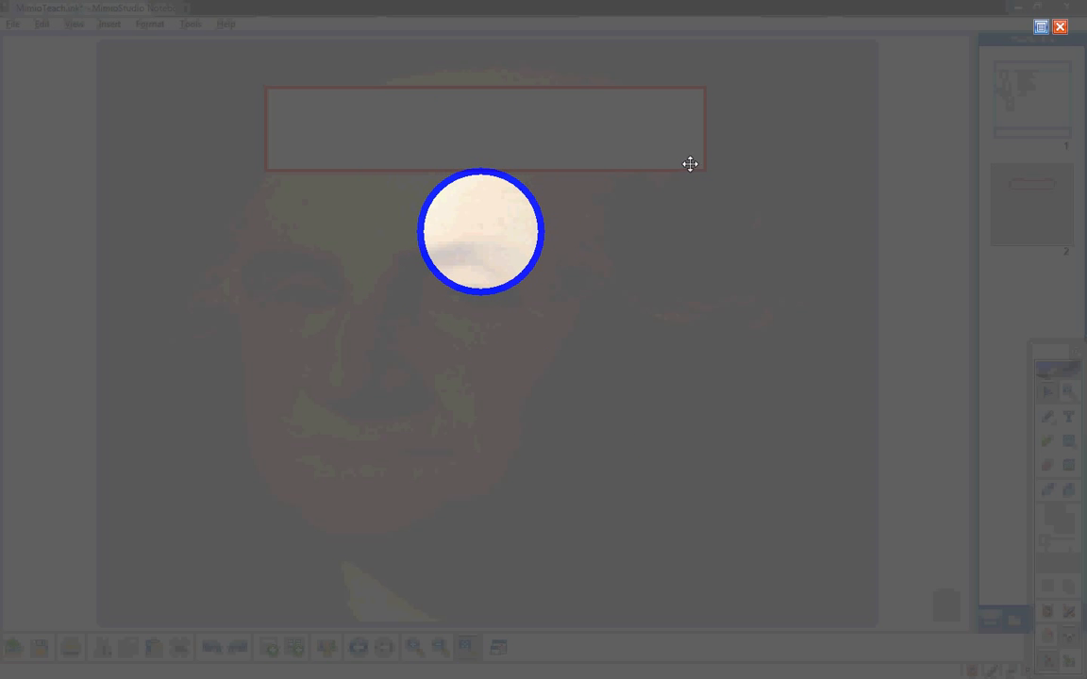
pyautogui.moveTo(614, 204); pyautogui.dragTo(647, 238)
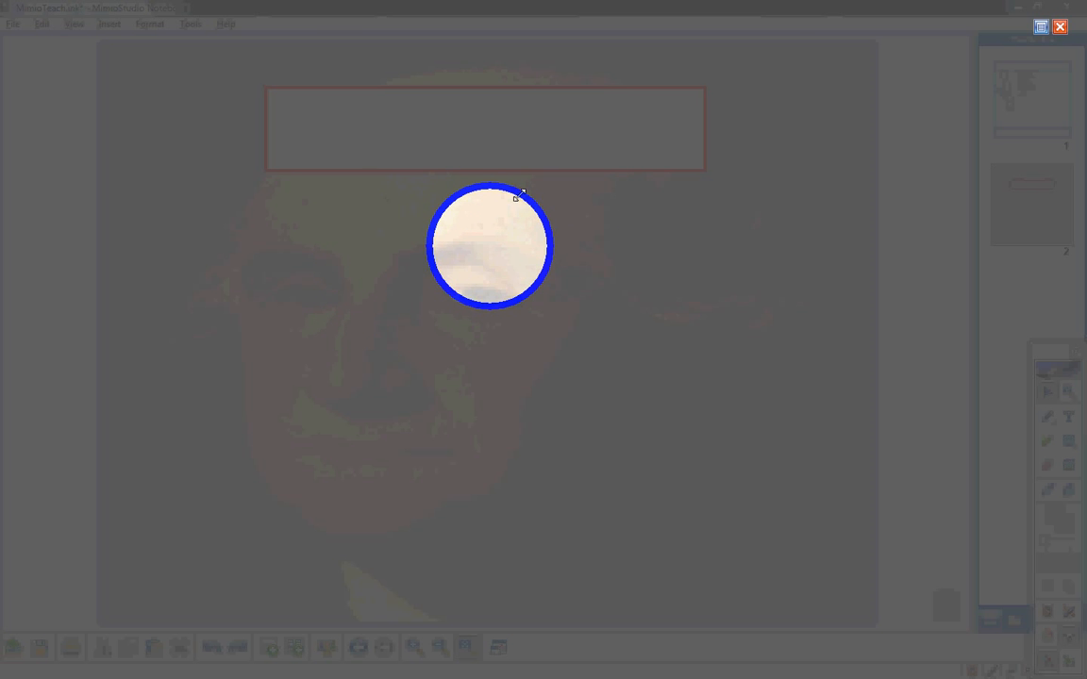
pyautogui.moveTo(533, 205); pyautogui.dragTo(512, 241)
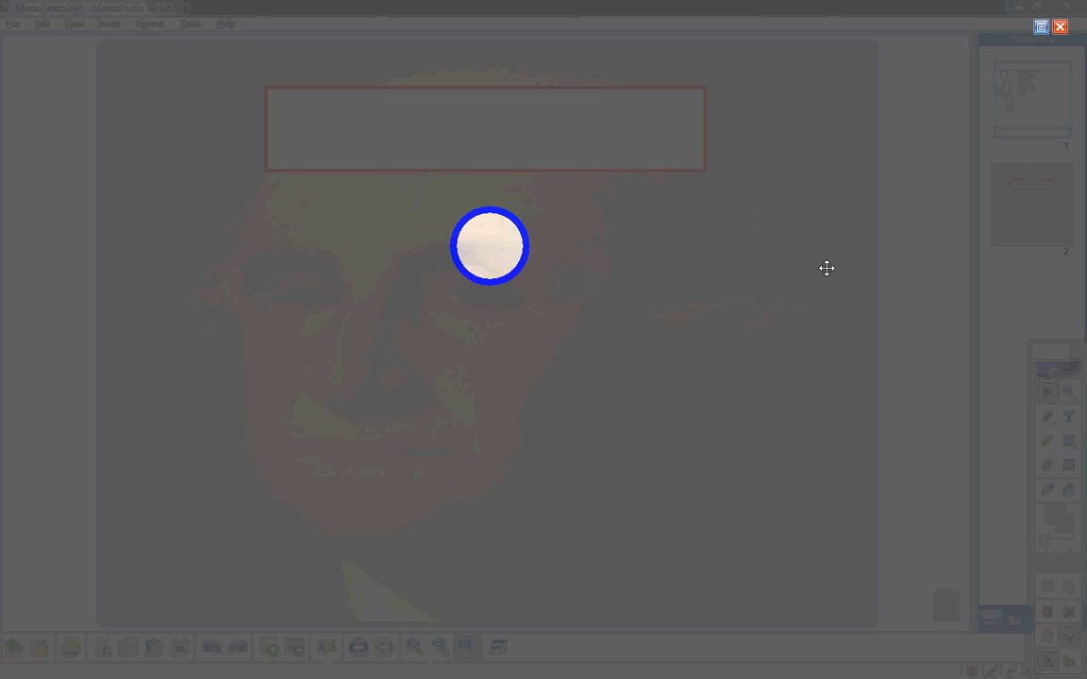
pyautogui.moveTo(553, 243); pyautogui.dragTo(871, 136)
# Set the spotlight size to Medium, and shrink the circle back to a small spot.
pyautogui.click(1039, 29)
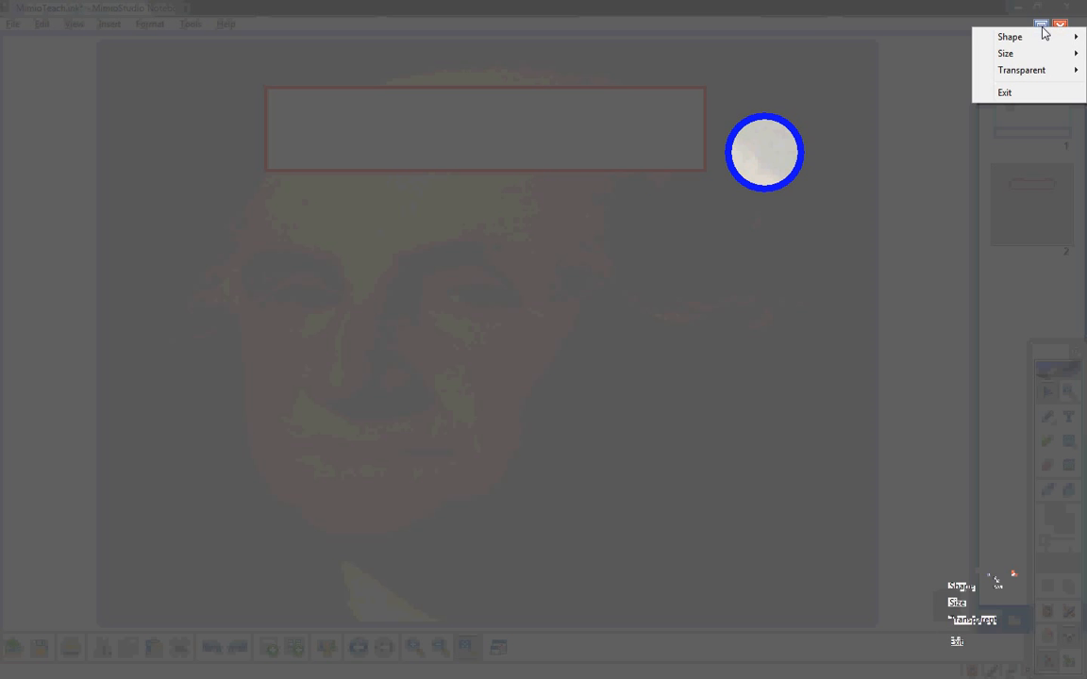
pyautogui.moveTo(1026, 37)
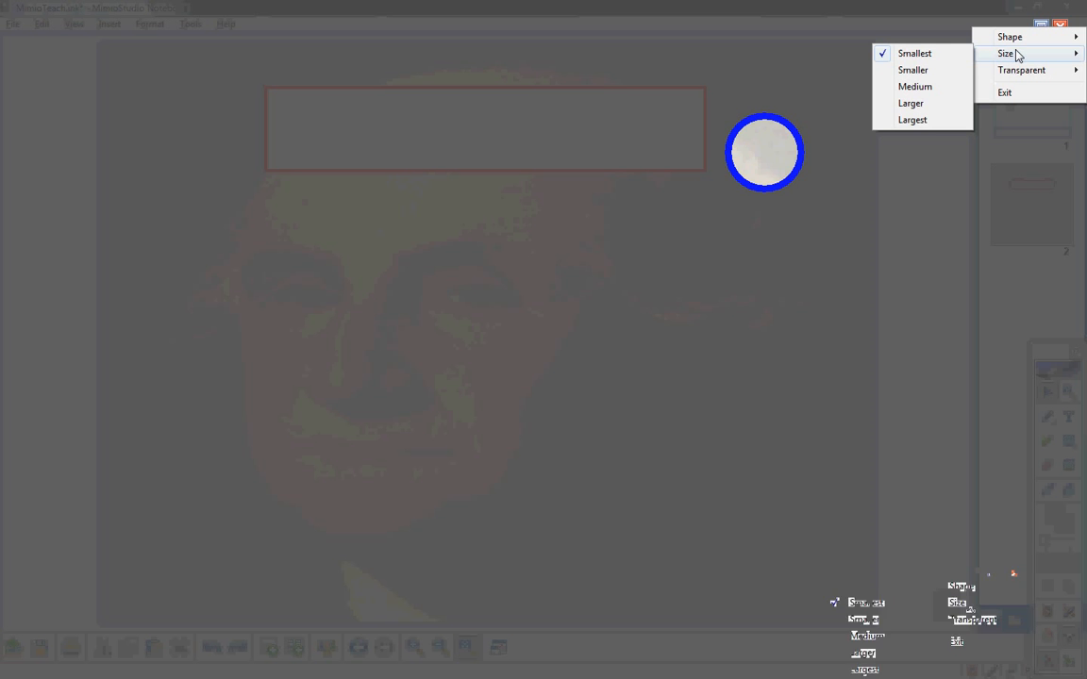
pyautogui.click(934, 87)
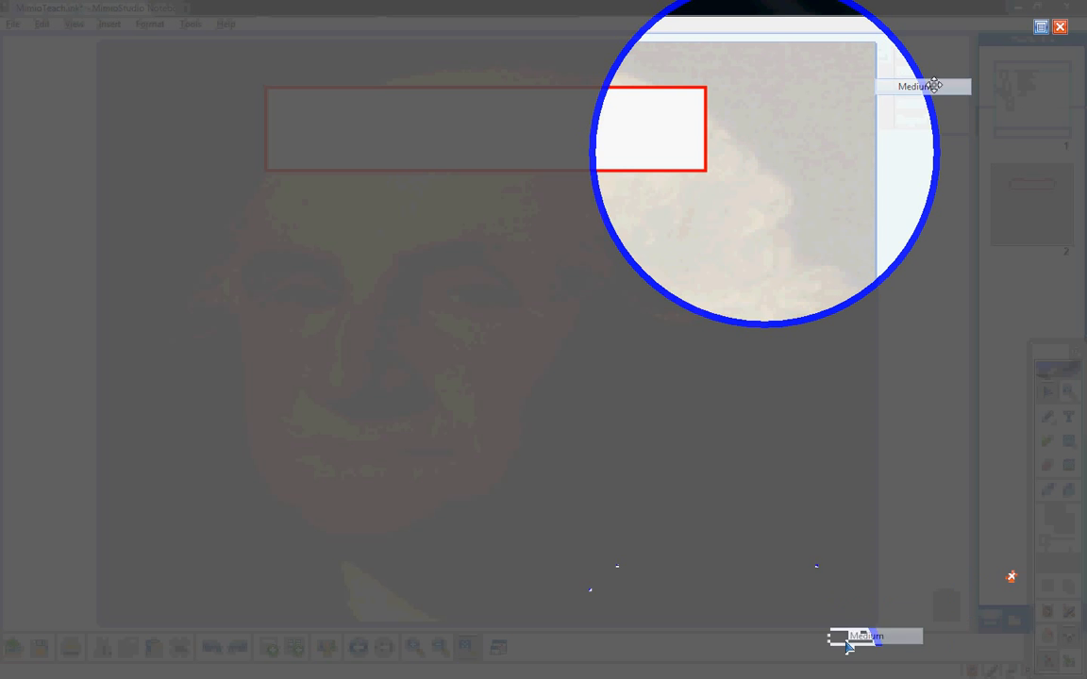
pyautogui.moveTo(932, 99); pyautogui.dragTo(804, 131)
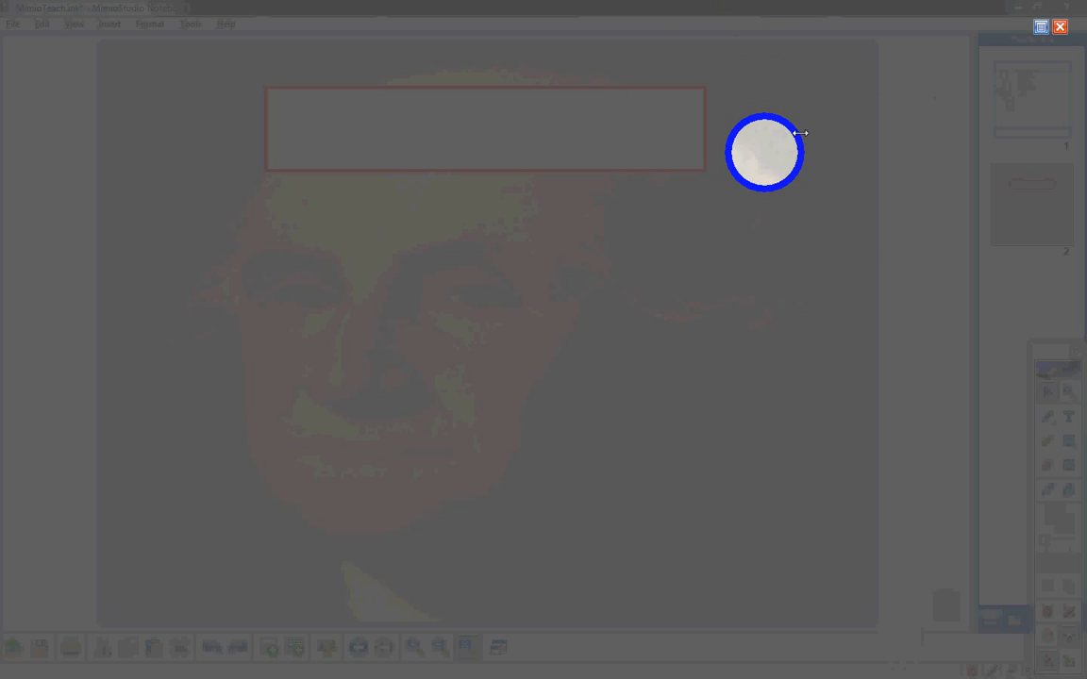
# Enlarge the circular spotlight to about twice its diameter, and close the spotlight.
pyautogui.click(1042, 31)
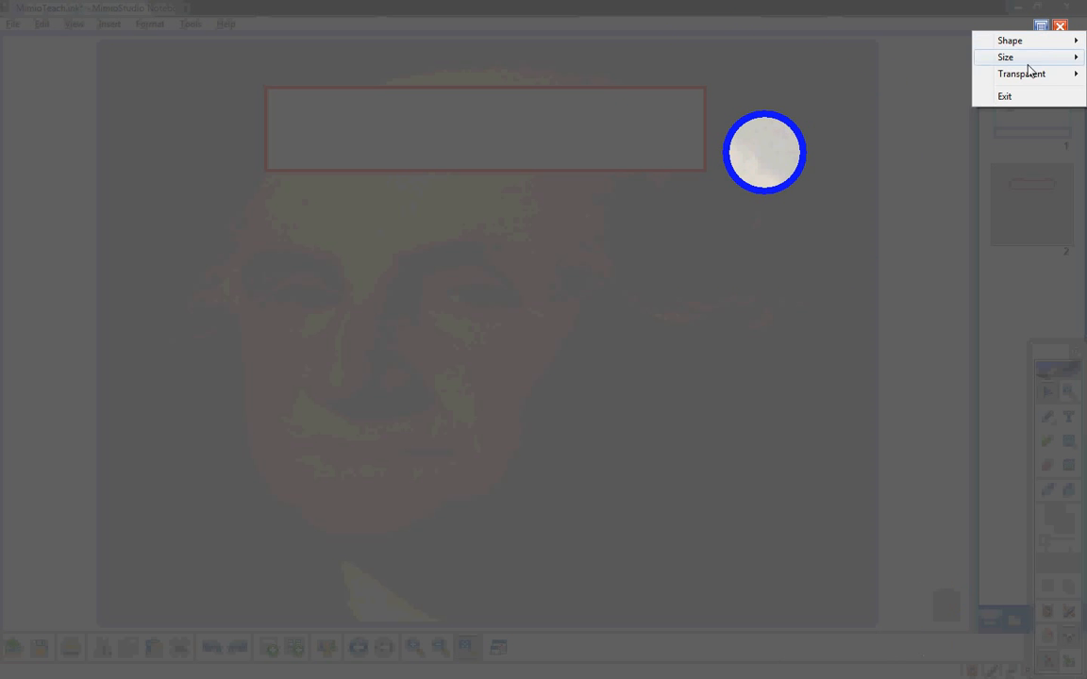
pyautogui.moveTo(1028, 57)
pyautogui.click(772, 76)
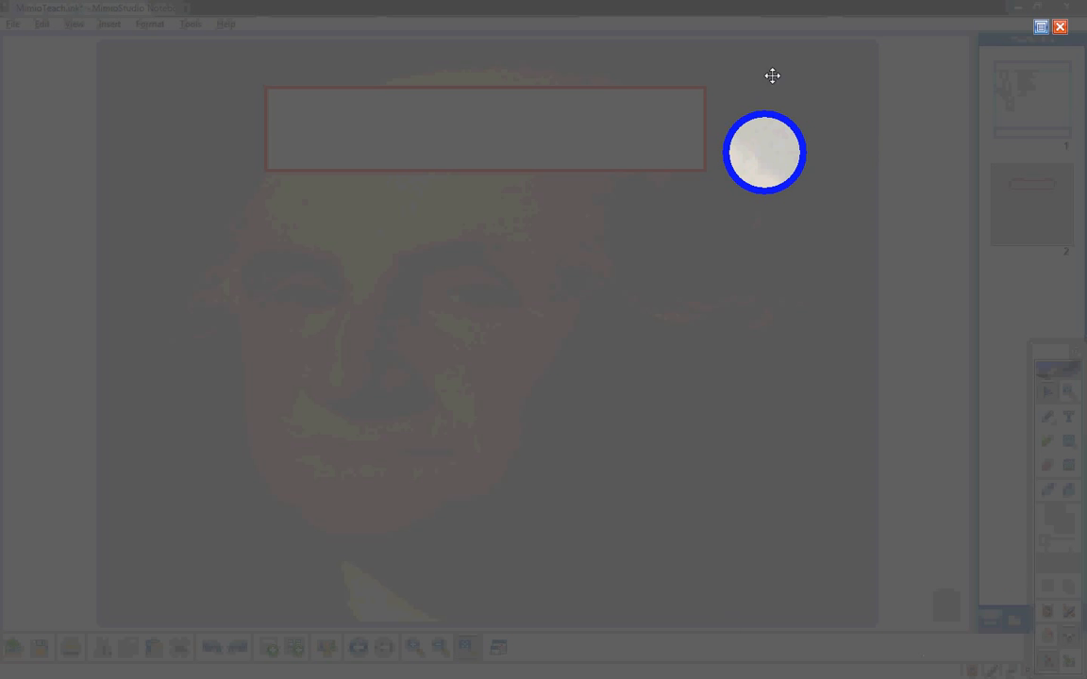
pyautogui.moveTo(728, 138); pyautogui.dragTo(682, 151)
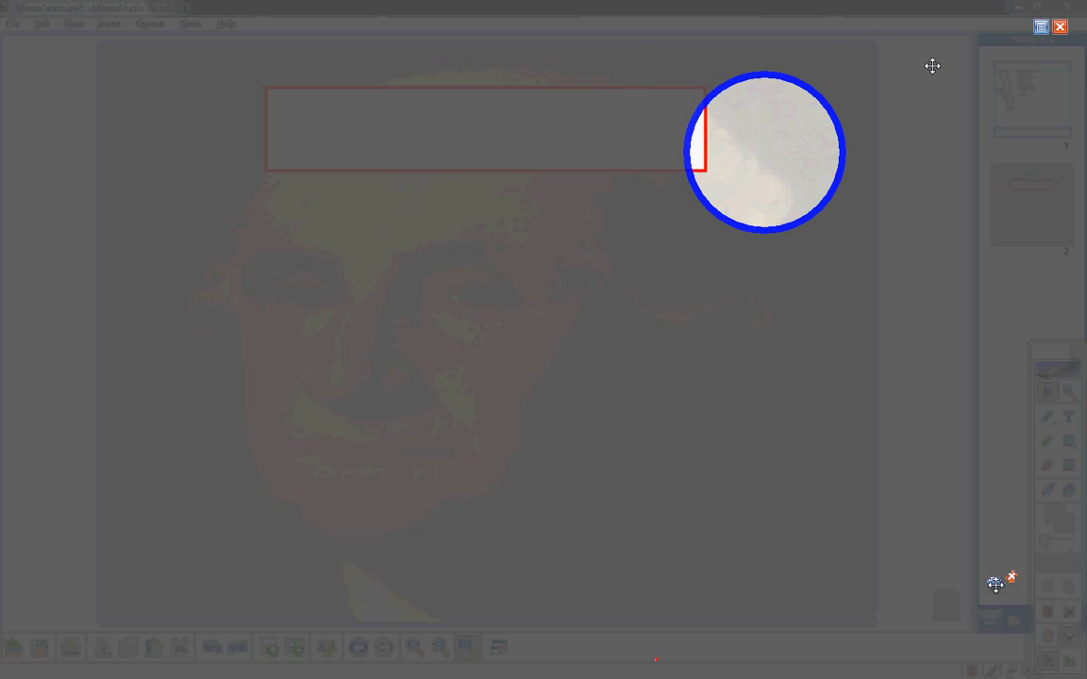
pyautogui.click(1059, 28)
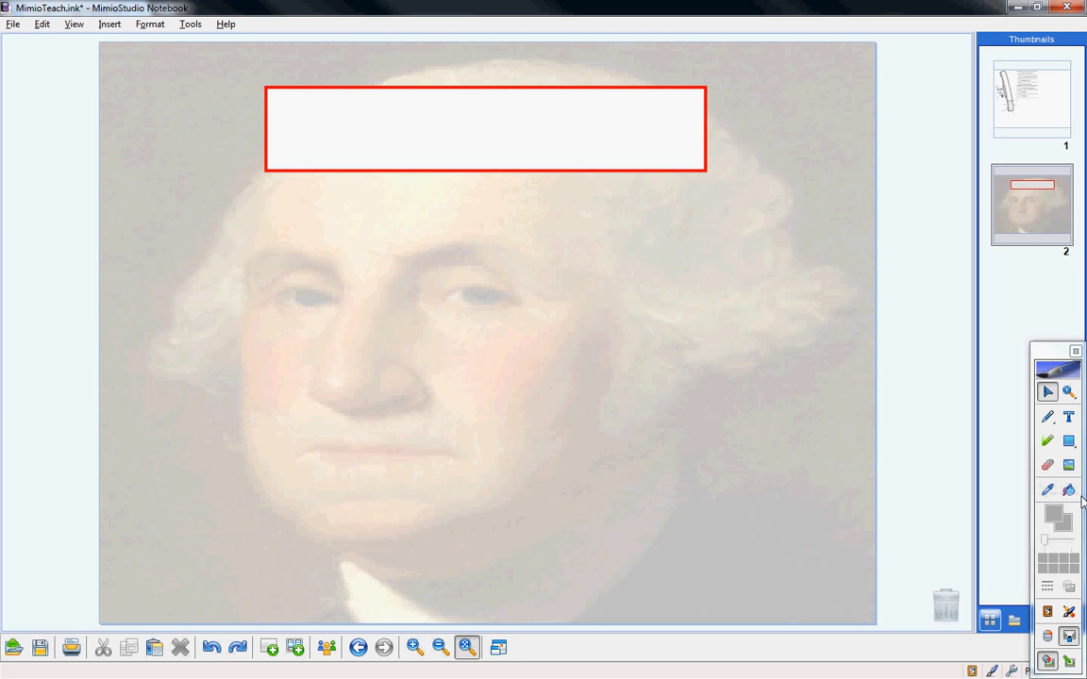
# Place an empty text box on the portrait's forehead and open the Text Tools on-screen keyboard.
pyautogui.click(1069, 614)
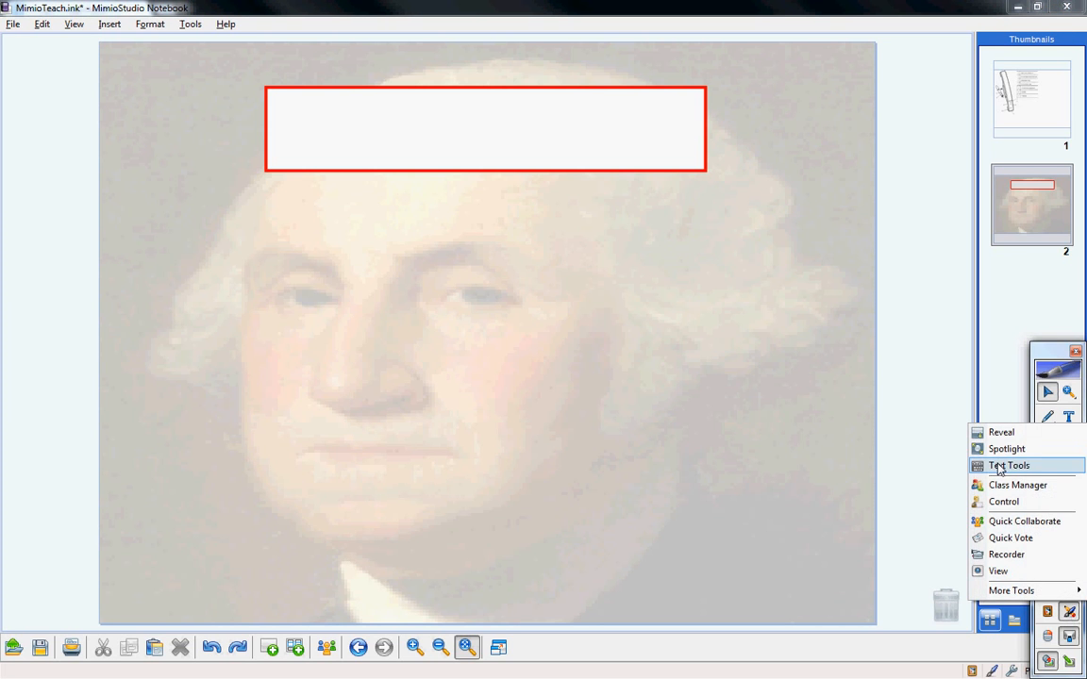
pyautogui.click(1070, 417)
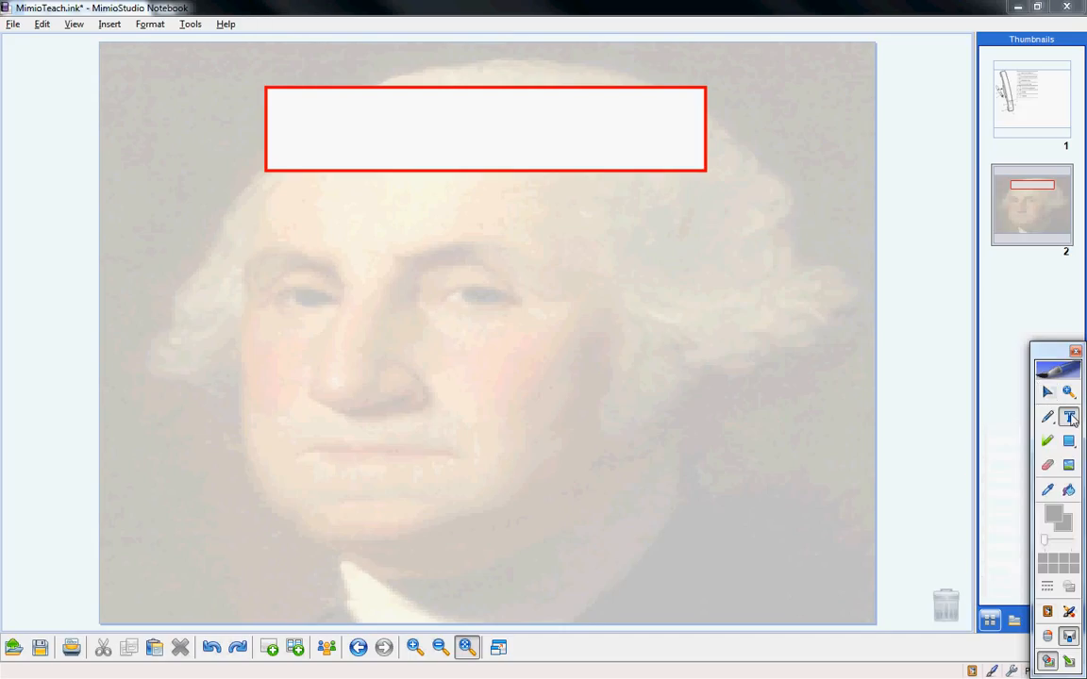
pyautogui.click(356, 228)
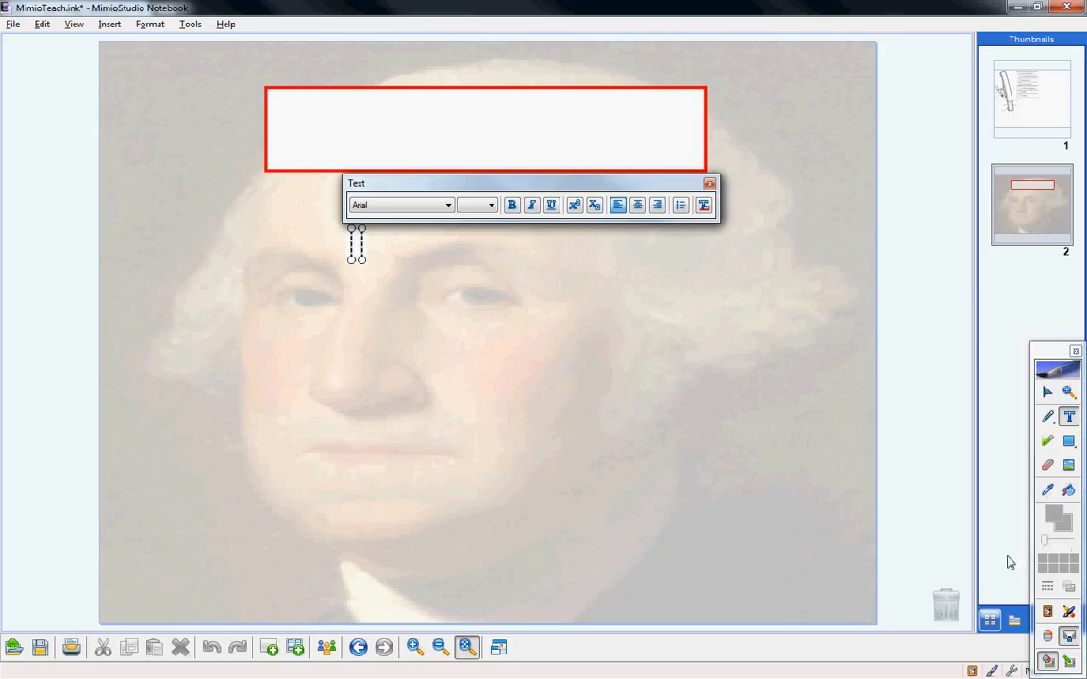
pyautogui.click(1071, 611)
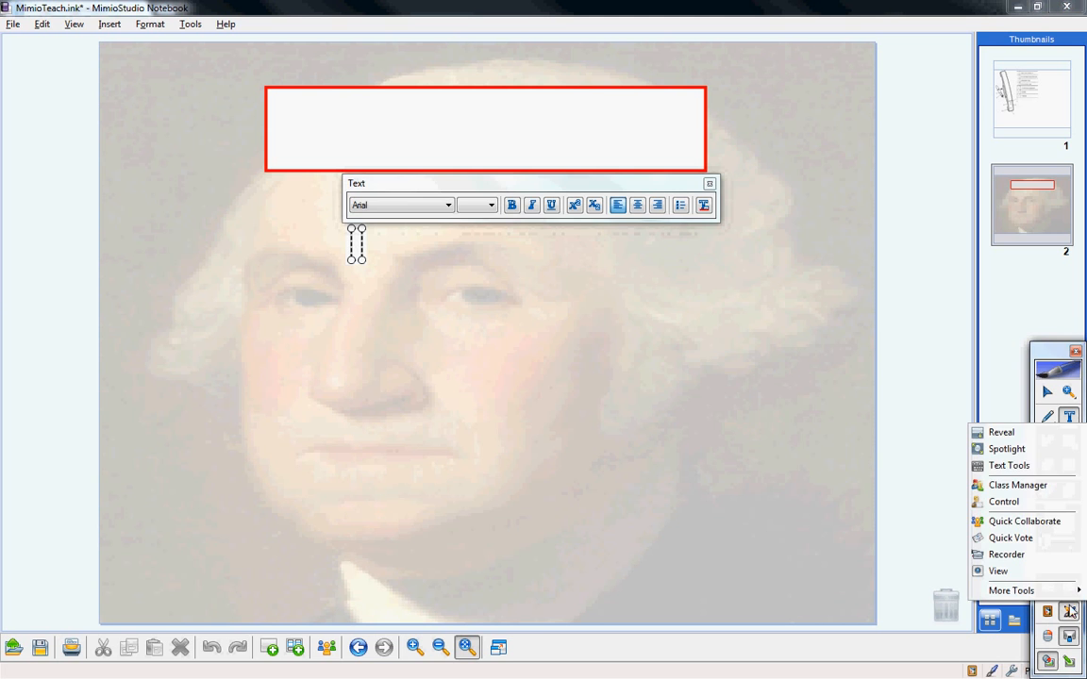
pyautogui.click(1007, 466)
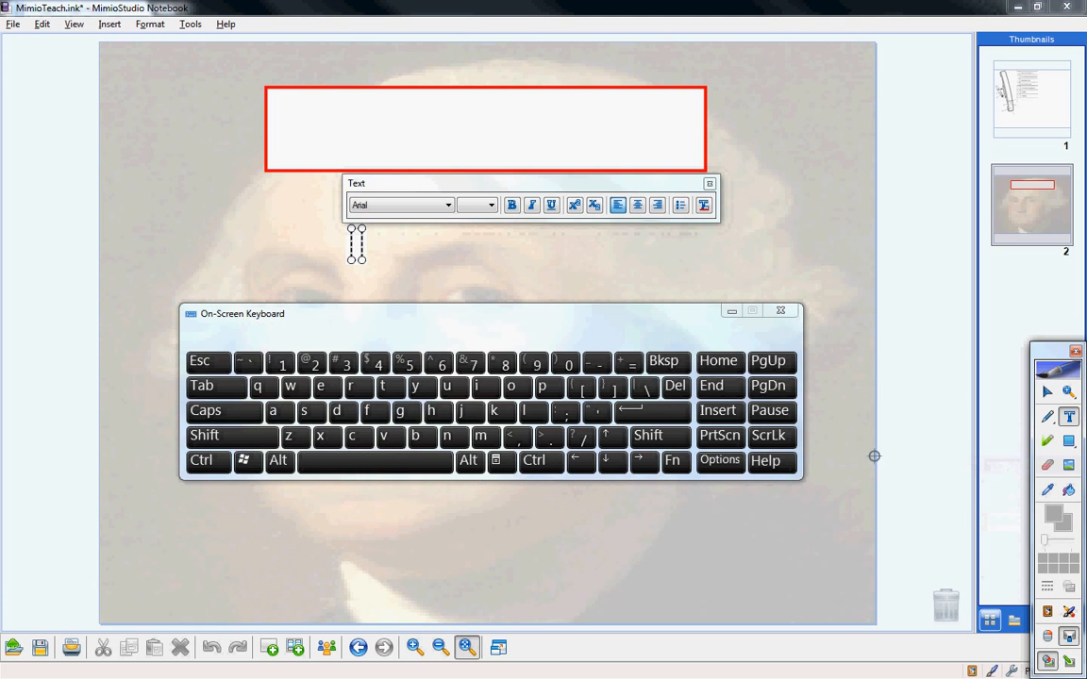
# Reposition the on-screen keyboard lower and the text box over the left eyebrow, and enter "gd" with the on-screen keyboard.
pyautogui.moveTo(267, 317); pyautogui.dragTo(255, 371)
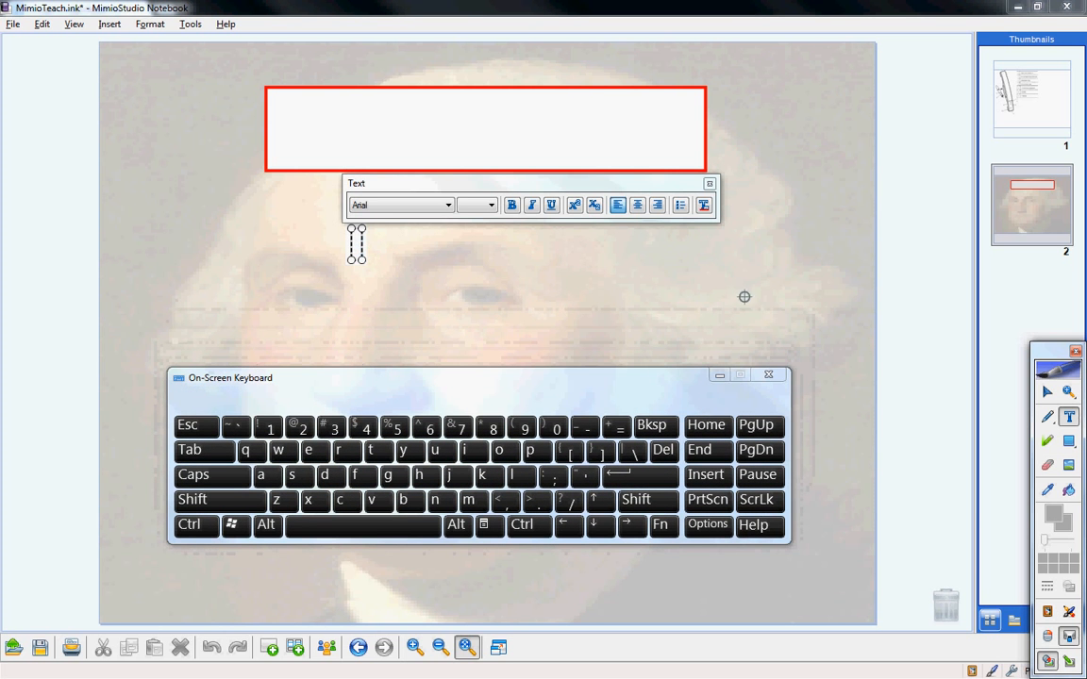
pyautogui.moveTo(356, 243); pyautogui.dragTo(280, 267)
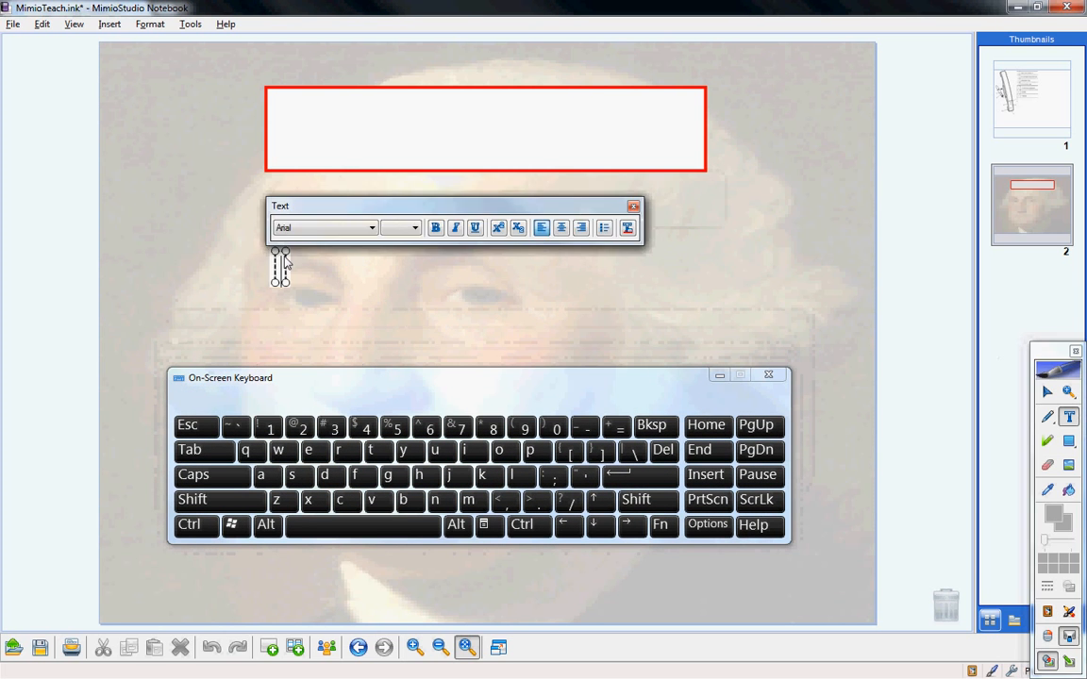
pyautogui.click(390, 475)
pyautogui.click(327, 475)
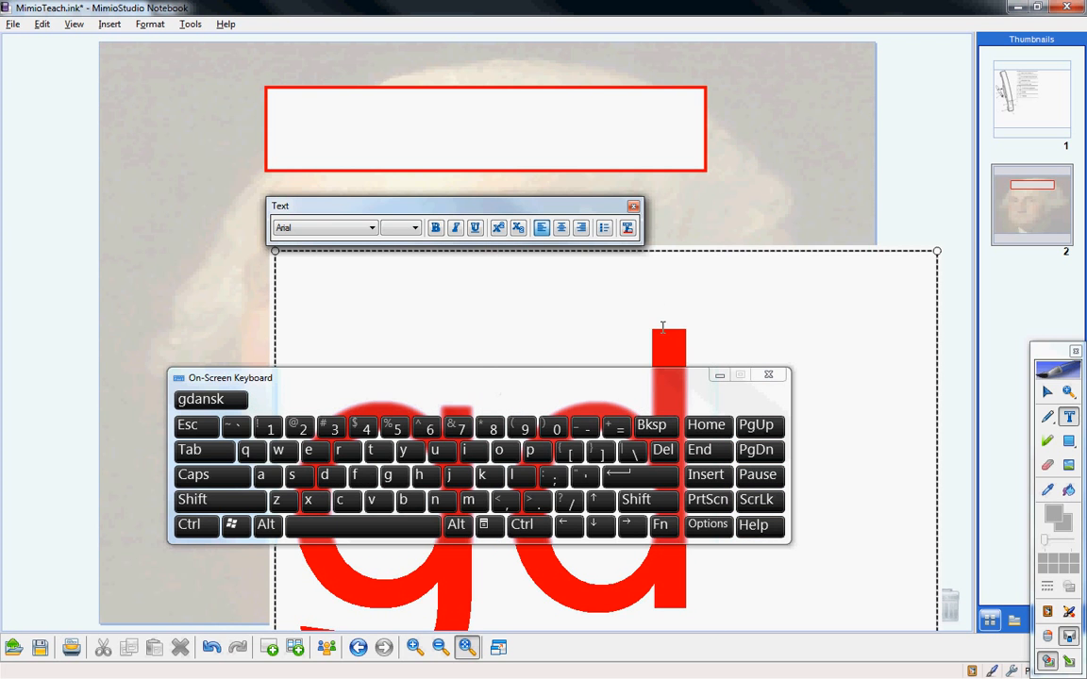
# Set the font size of the whole "gd" text to 20.
pyautogui.moveTo(726, 317); pyautogui.dragTo(256, 320)
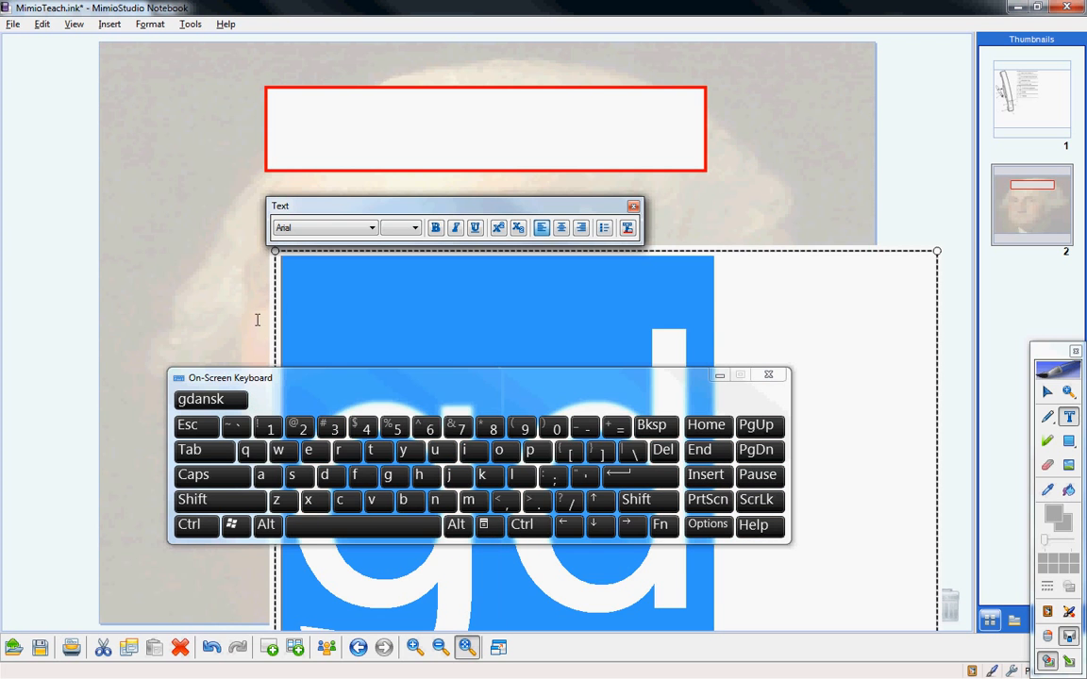
pyautogui.click(415, 230)
pyautogui.click(389, 316)
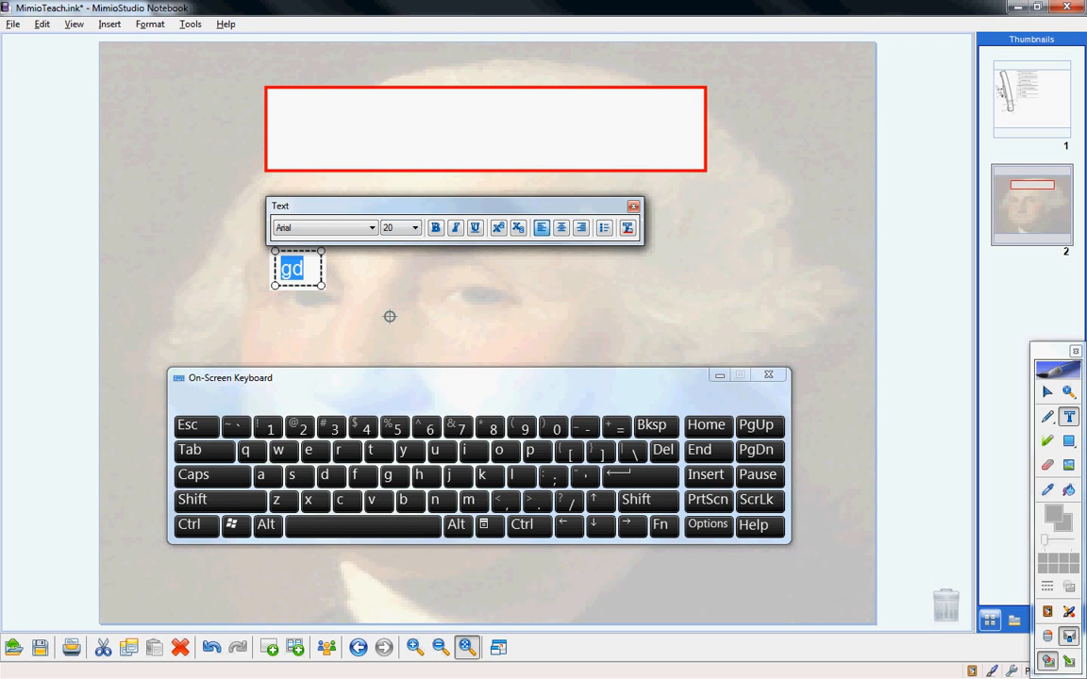
# Replace the selected "gd" text with "fghuigfesx".
pyautogui.click(354, 474)
pyautogui.click(386, 475)
pyautogui.click(418, 475)
pyautogui.click(435, 450)
pyautogui.click(477, 453)
pyautogui.click(387, 475)
pyautogui.click(355, 475)
pyautogui.click(307, 450)
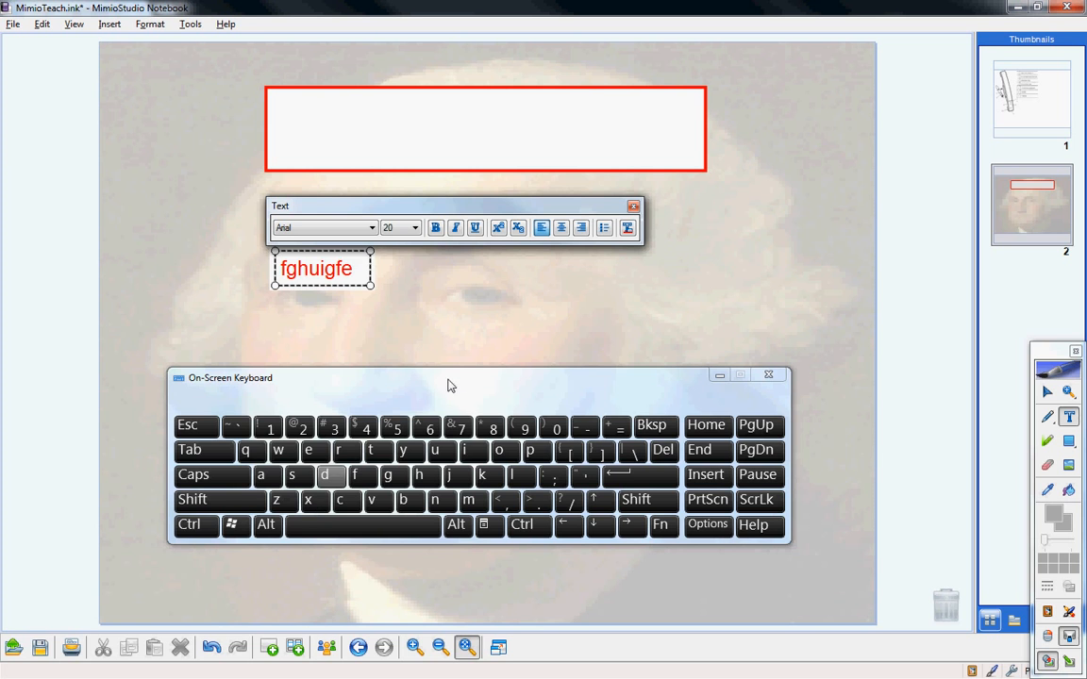
pyautogui.write('sx')
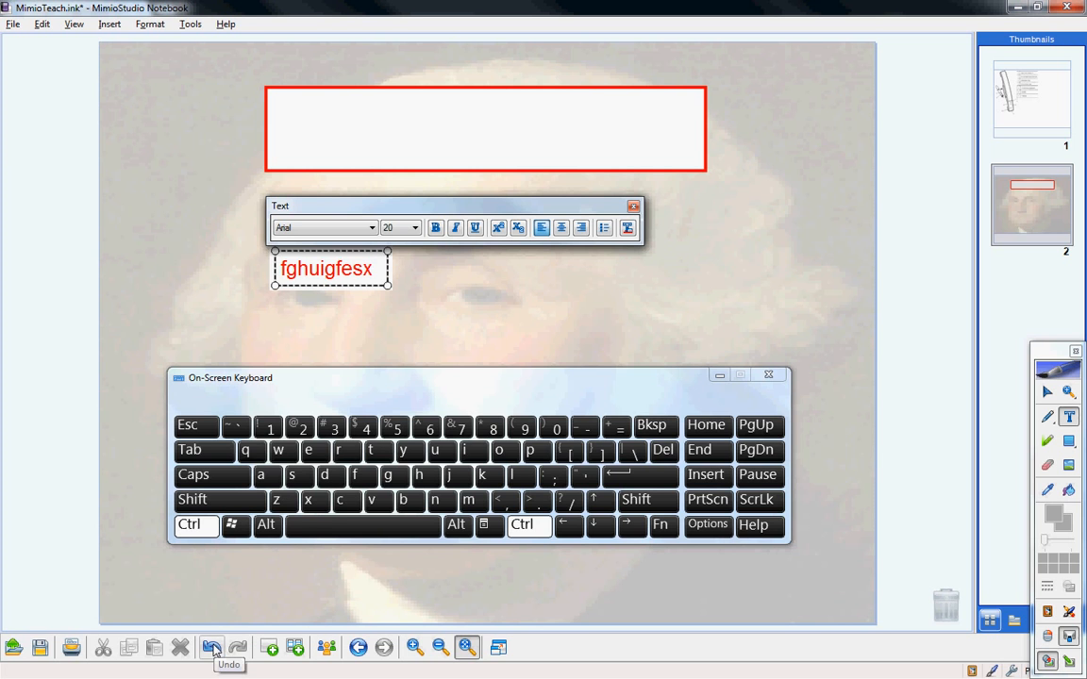
# Undo the last text replacement and the font size change.
pyautogui.click(212, 647)
pyautogui.click(212, 647)
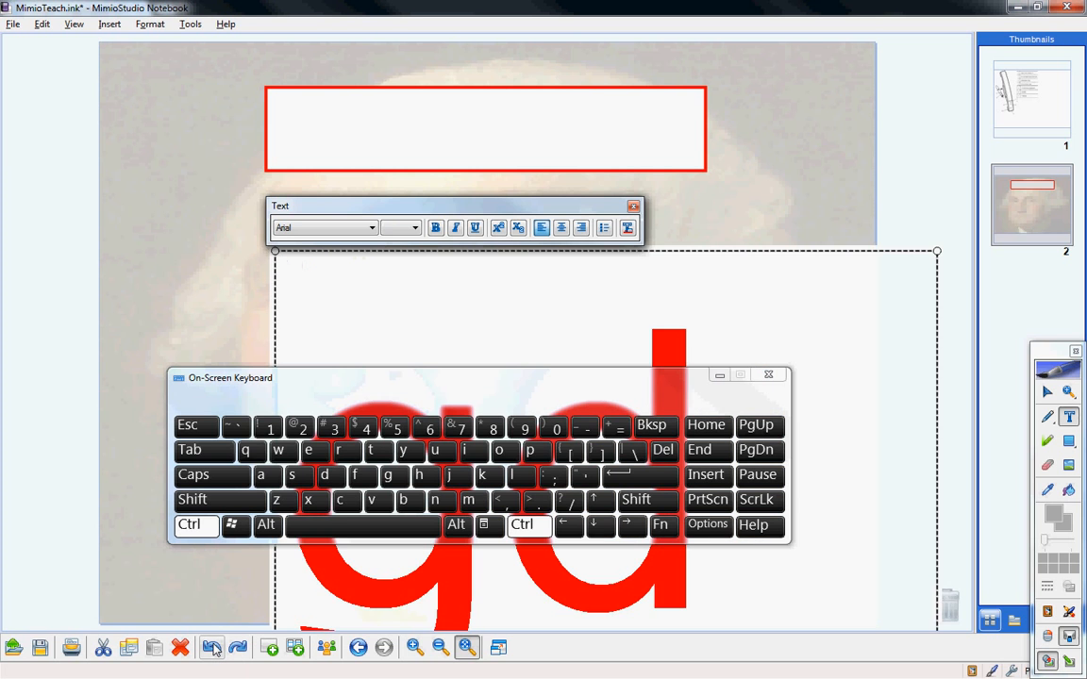
# Redo the font size change and the text replacement in the text box, and undo both again.
pyautogui.click(237, 647)
pyautogui.click(238, 647)
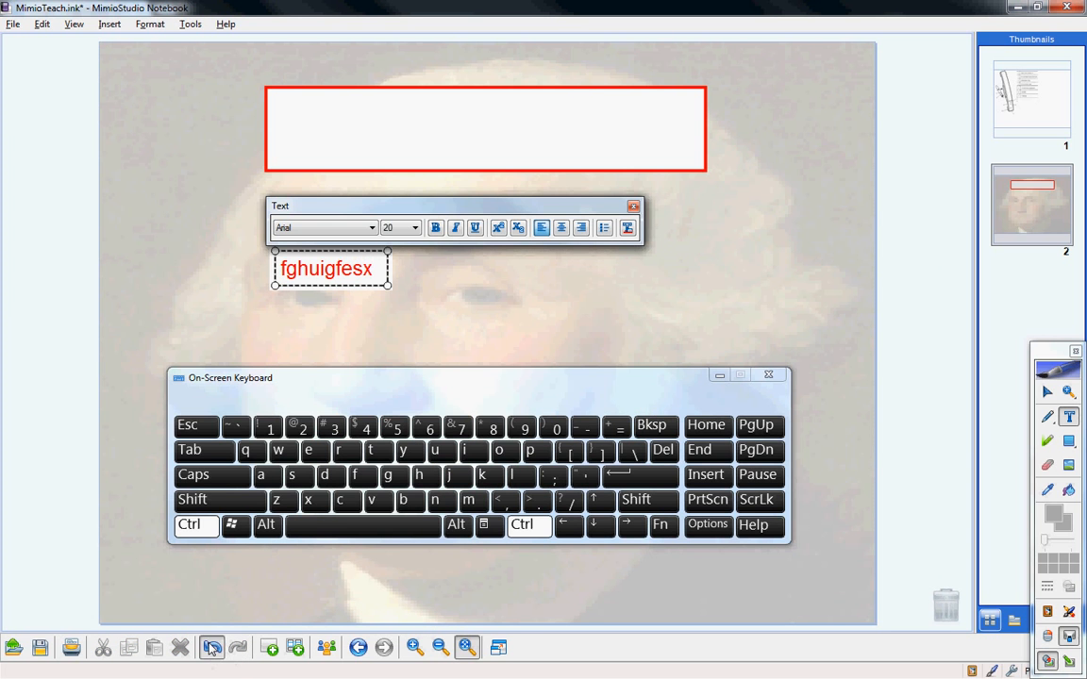
pyautogui.click(212, 648)
pyautogui.click(212, 648)
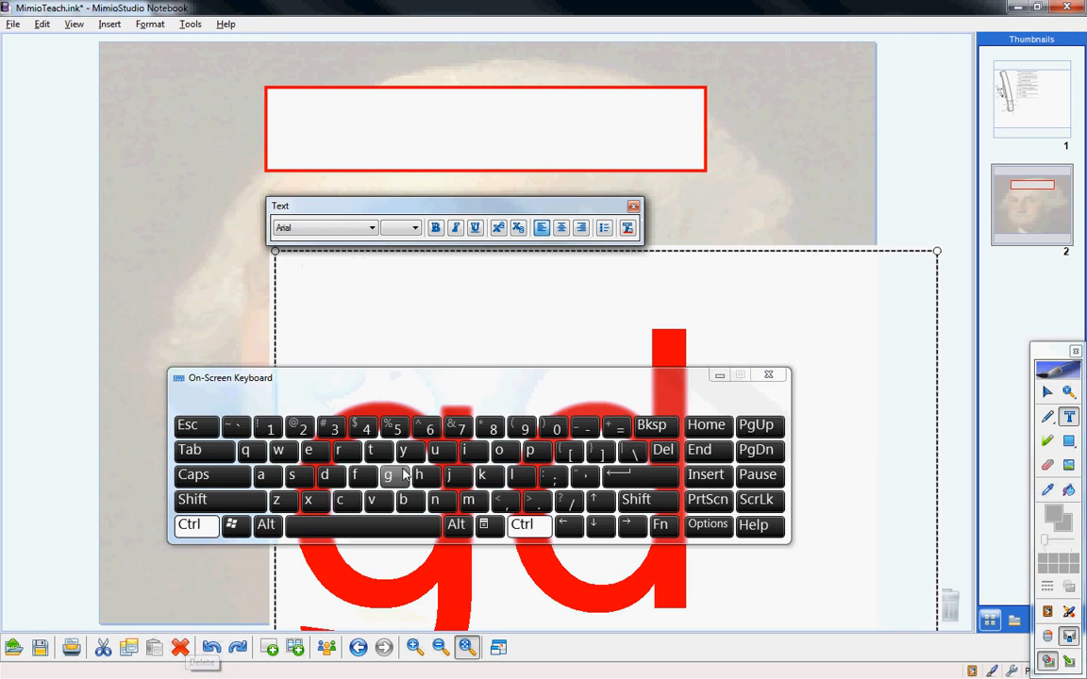
# Redo the undone text box changes and close the on-screen keyboard.
pyautogui.click(238, 647)
pyautogui.click(237, 647)
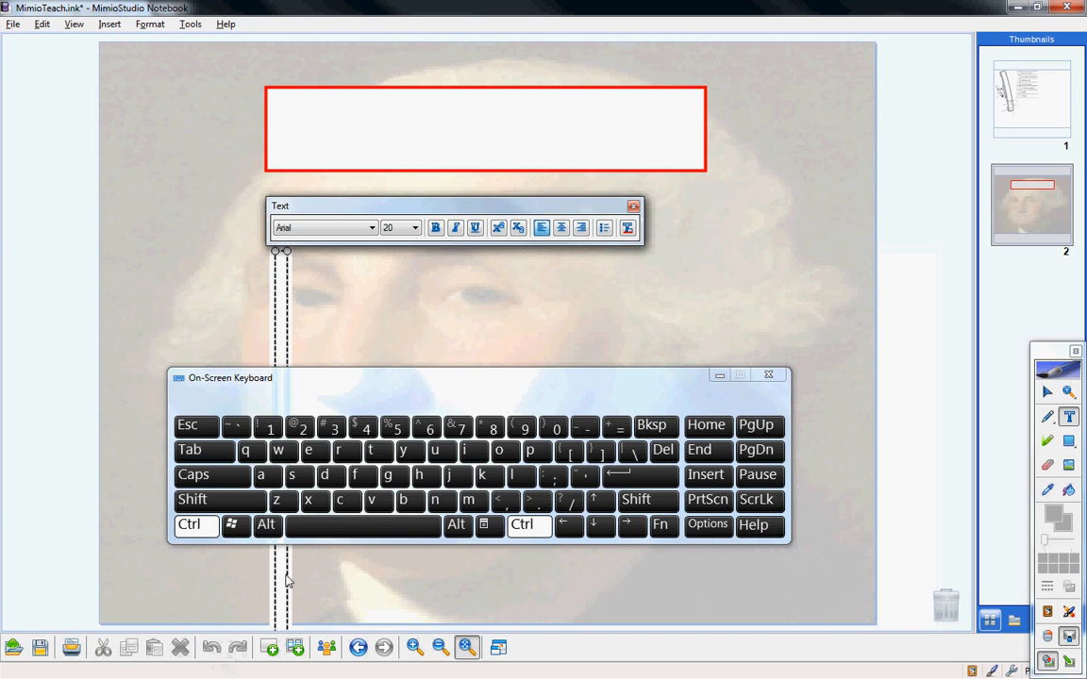
pyautogui.click(769, 377)
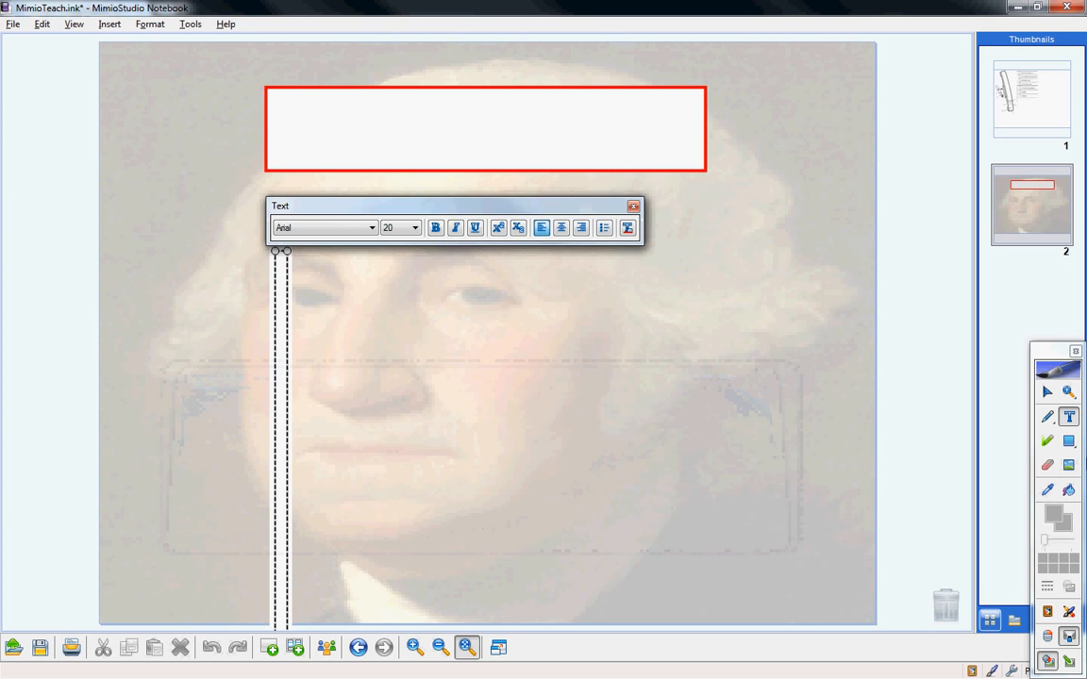
# Handwrite "Geo" in thick red strokes across the middle of the face with the Pen tool.
pyautogui.click(1046, 417)
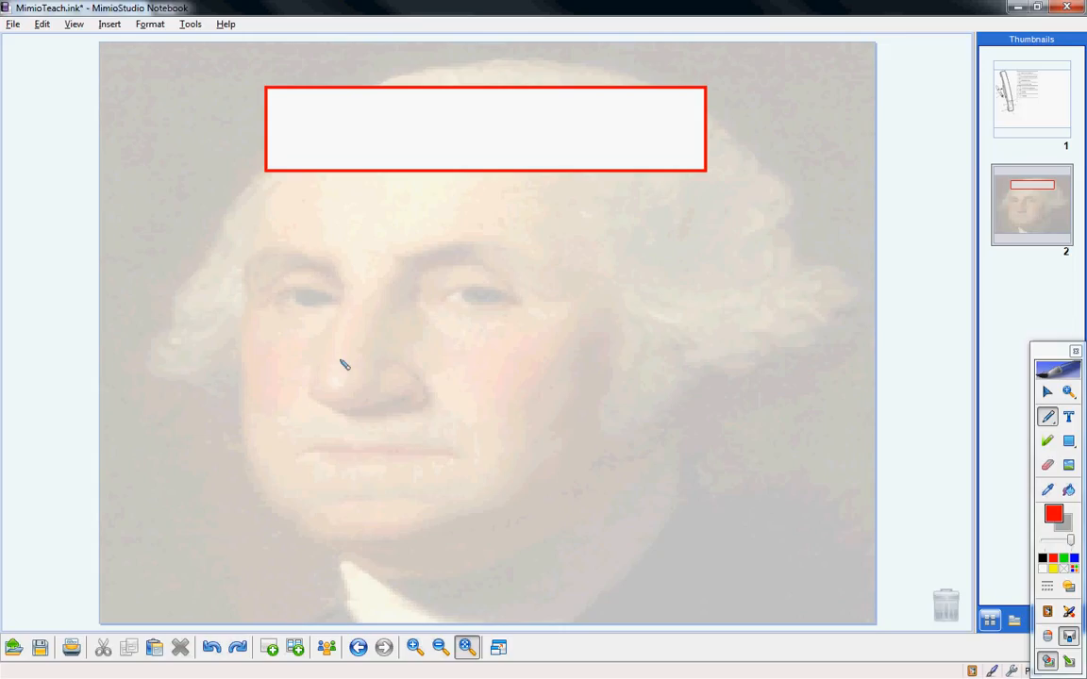
pyautogui.moveTo(334, 262)
pyautogui.mouseDown()
pyautogui.moveTo(432, 354)
pyautogui.moveTo(358, 344)
pyautogui.moveTo(558, 413)
pyautogui.mouseUp()
pyautogui.moveTo(651, 304)
pyautogui.mouseDown()
pyautogui.moveTo(688, 387)
pyautogui.moveTo(660, 317)
pyautogui.mouseUp()
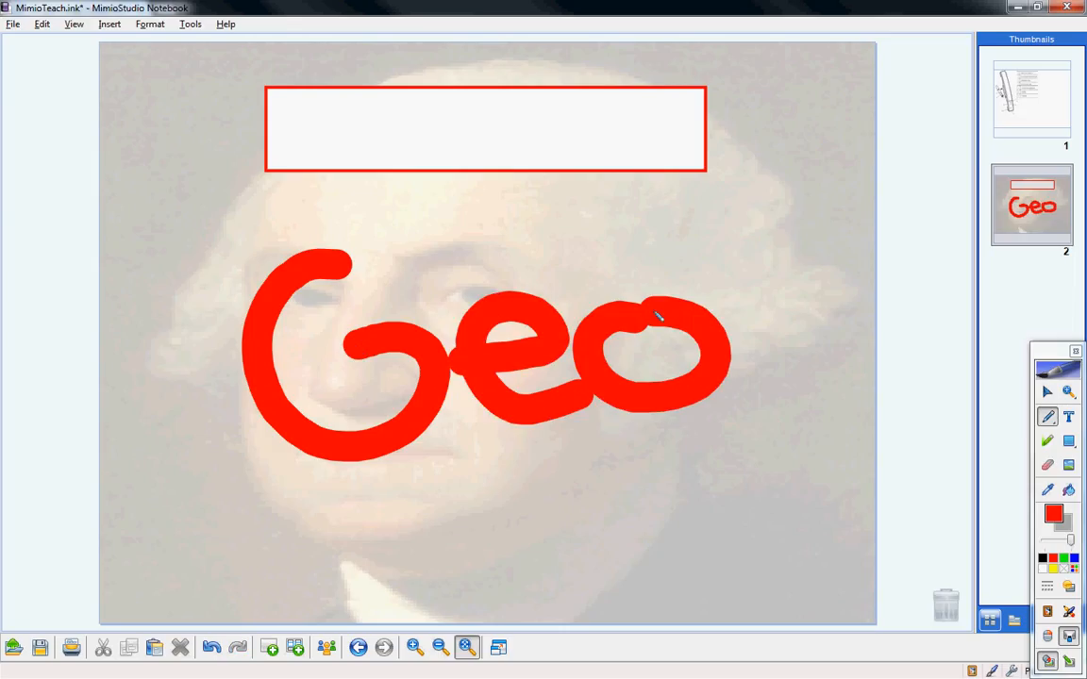
# Select all the handwritten "Geo" strokes and convert them to typed text with Recognize Text.
pyautogui.click(1048, 393)
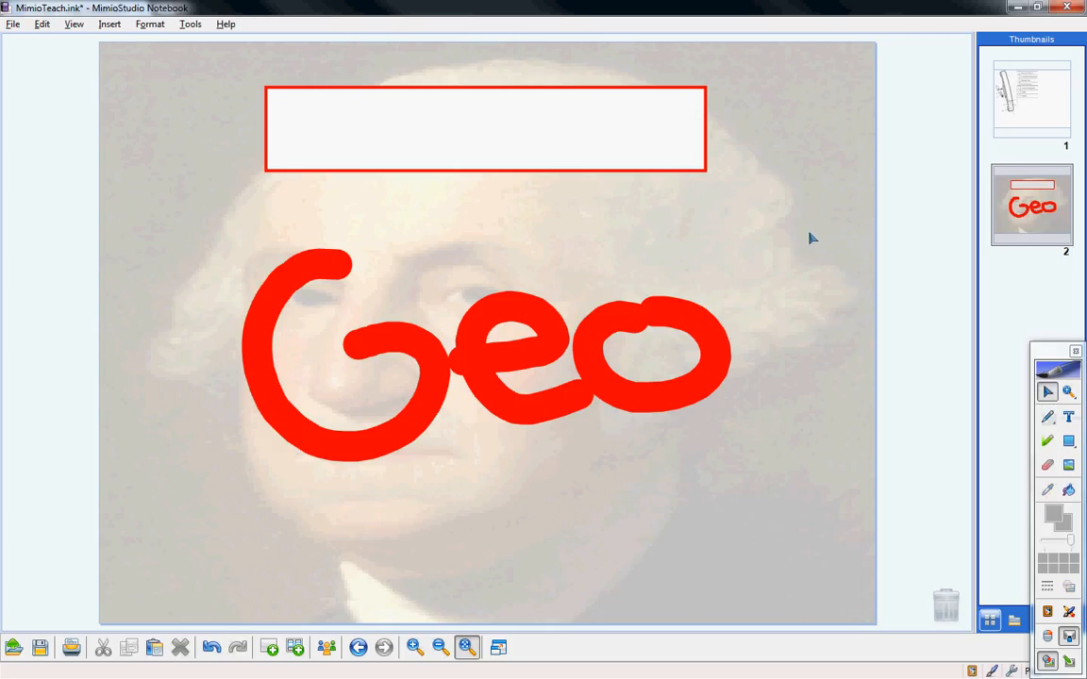
pyautogui.moveTo(811, 189); pyautogui.dragTo(184, 580)
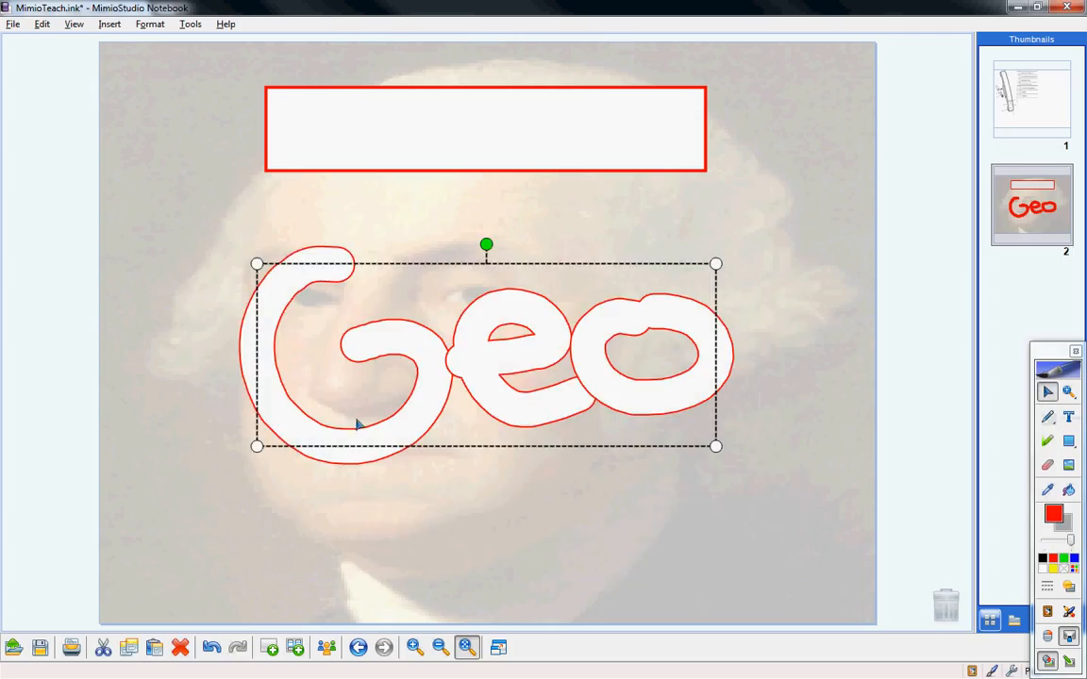
pyautogui.rightClick(431, 374)
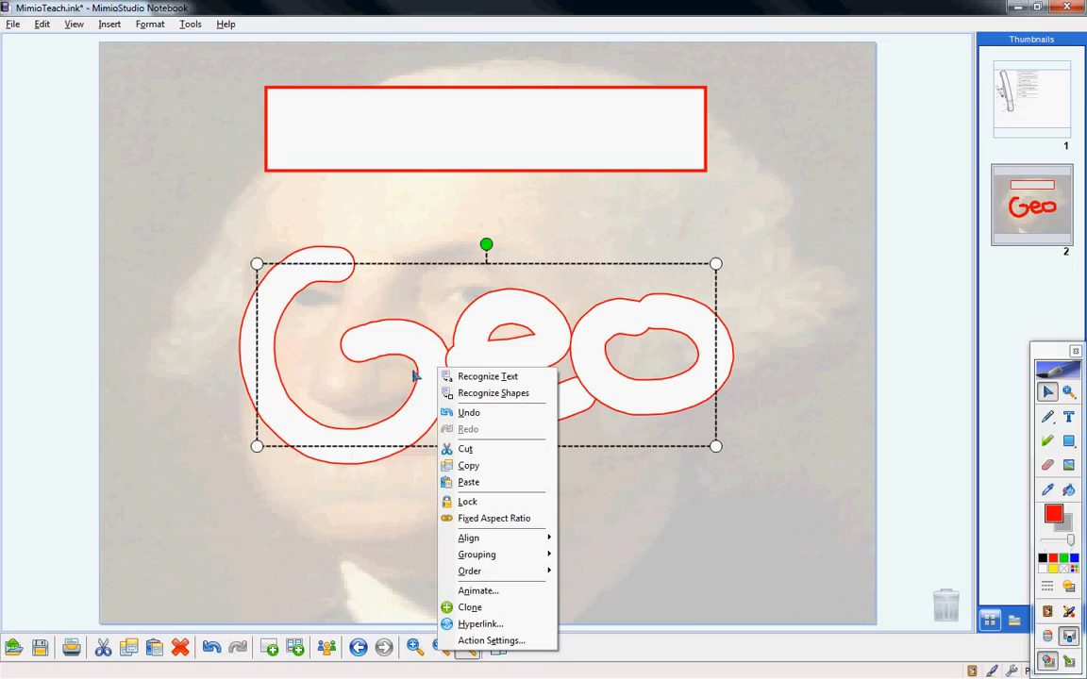
pyautogui.click(487, 378)
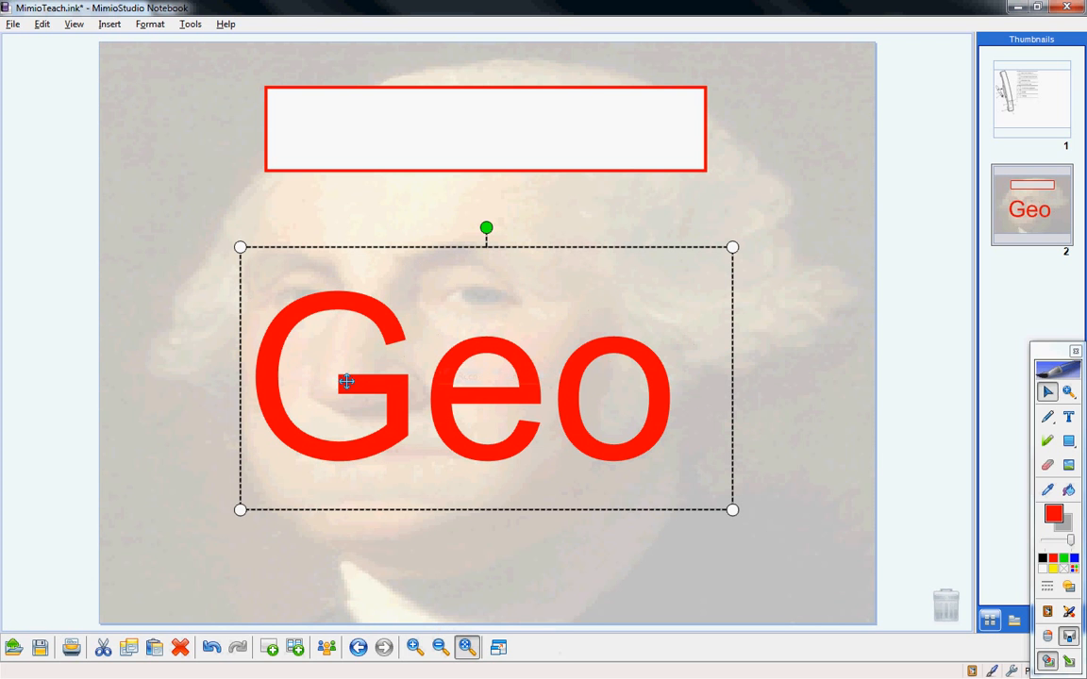
# Open the "Geo" text for editing and set the font size of the whole word to 72.
pyautogui.doubleClick(623, 377)
pyautogui.moveTo(671, 377); pyautogui.dragTo(347, 381)
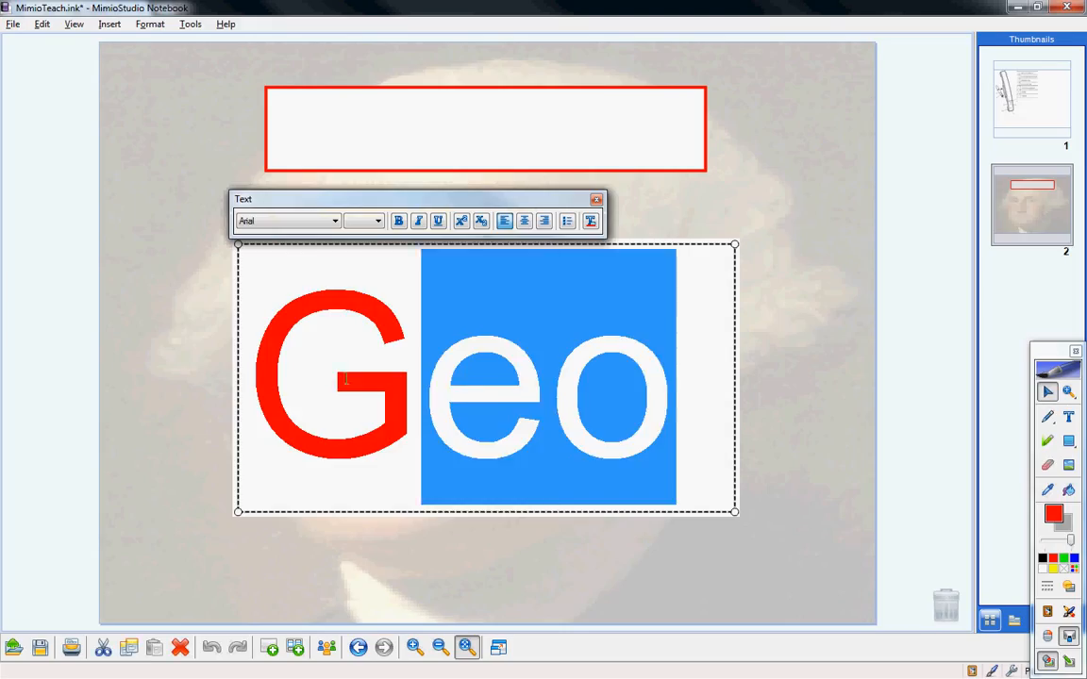
pyautogui.click(628, 383)
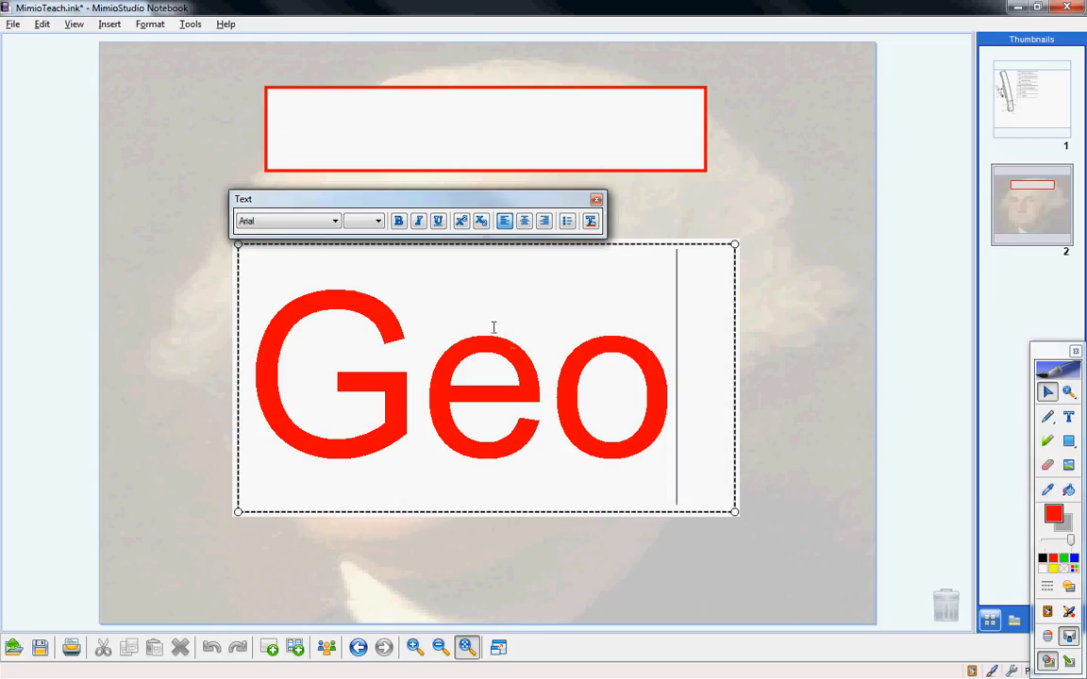
pyautogui.moveTo(674, 366); pyautogui.dragTo(238, 348)
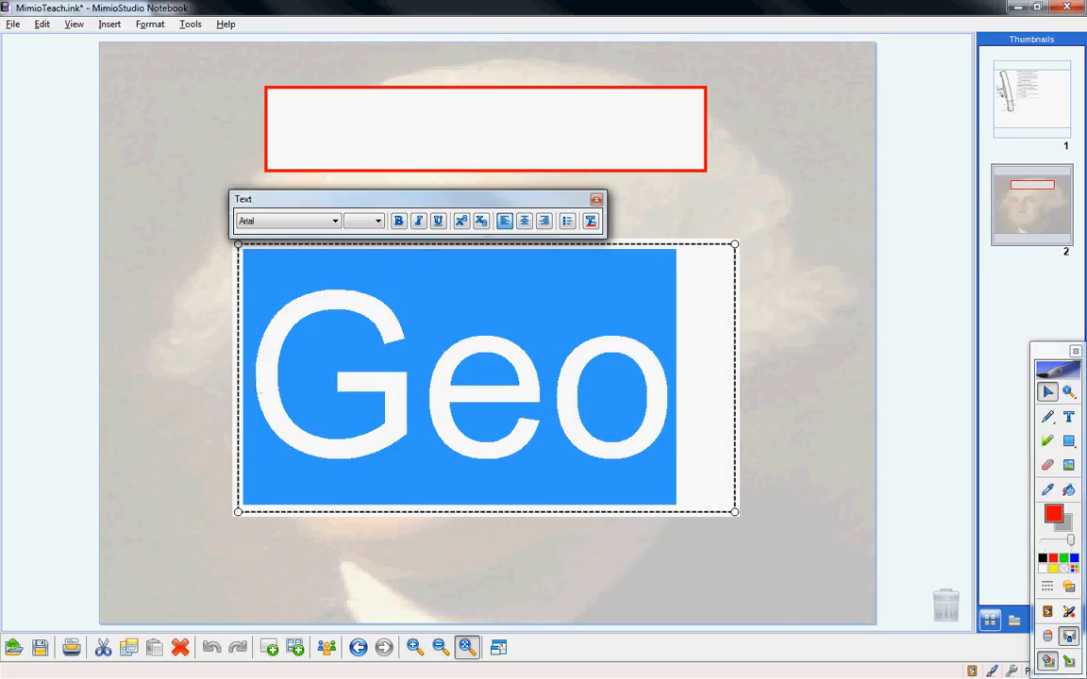
pyautogui.click(443, 370)
pyautogui.click(548, 370)
pyautogui.click(619, 372)
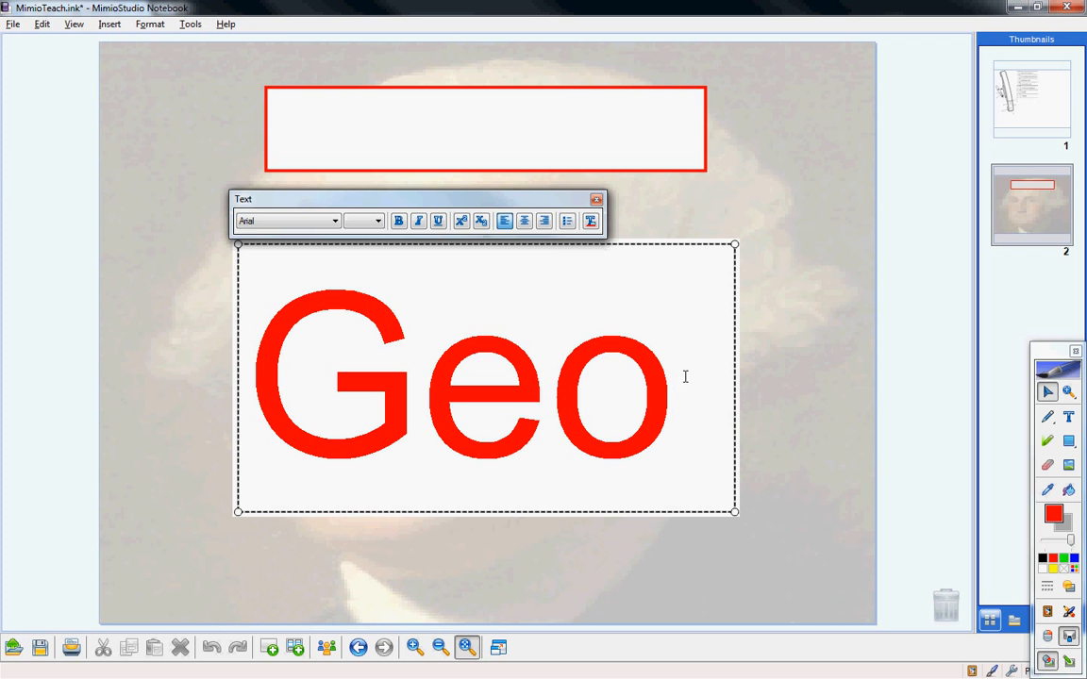
pyautogui.moveTo(630, 369); pyautogui.dragTo(240, 317)
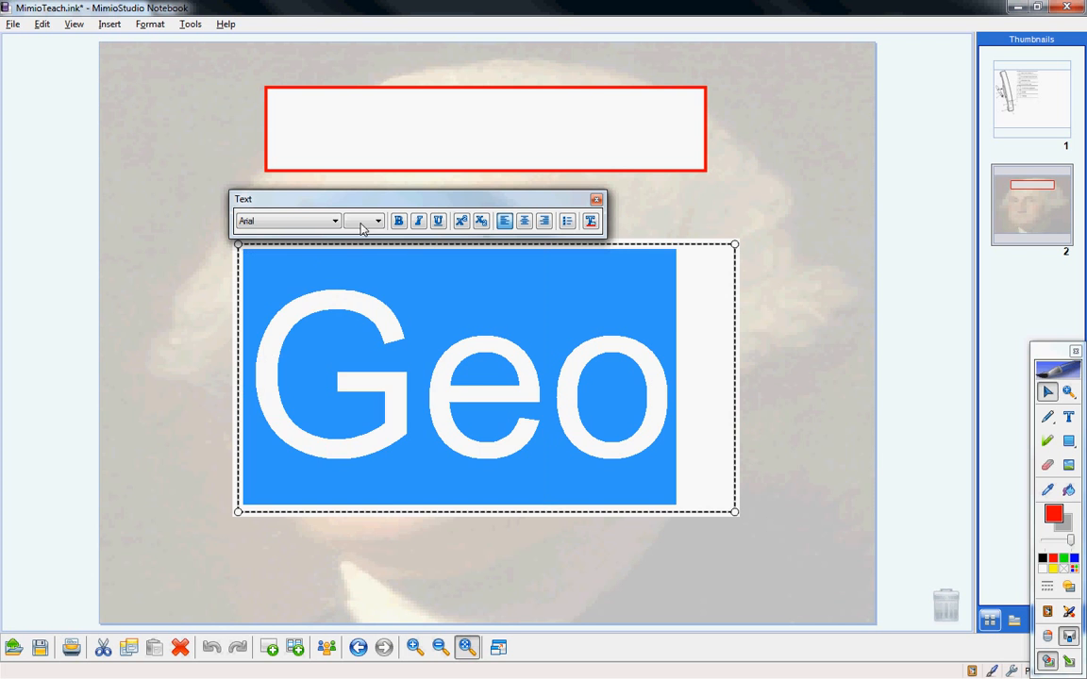
pyautogui.click(364, 222)
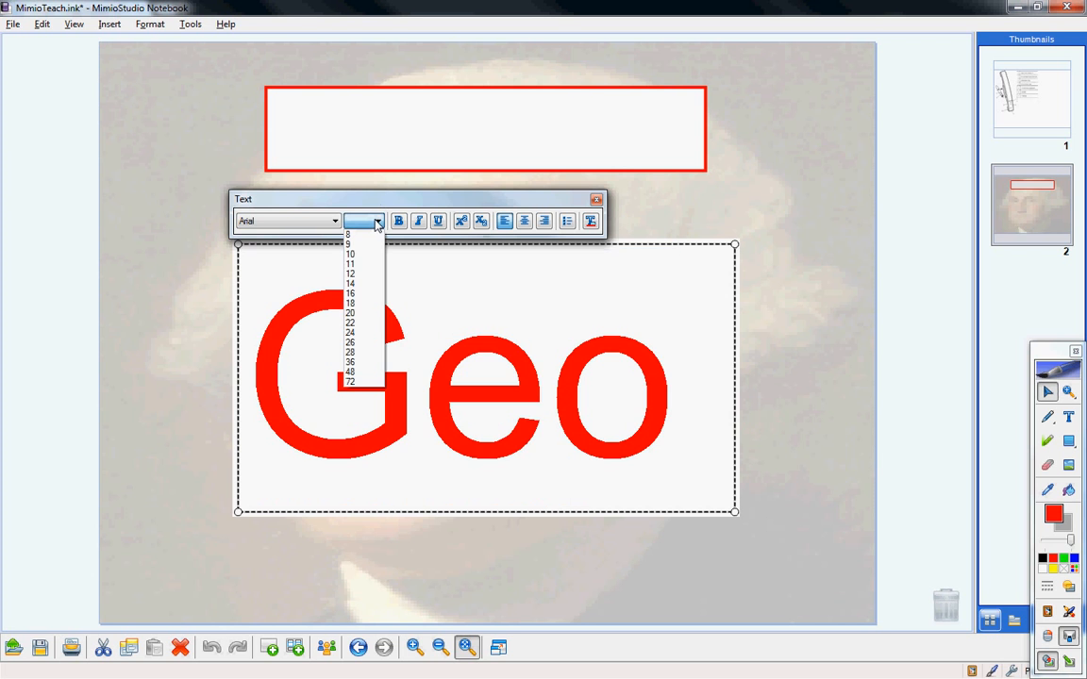
pyautogui.click(356, 383)
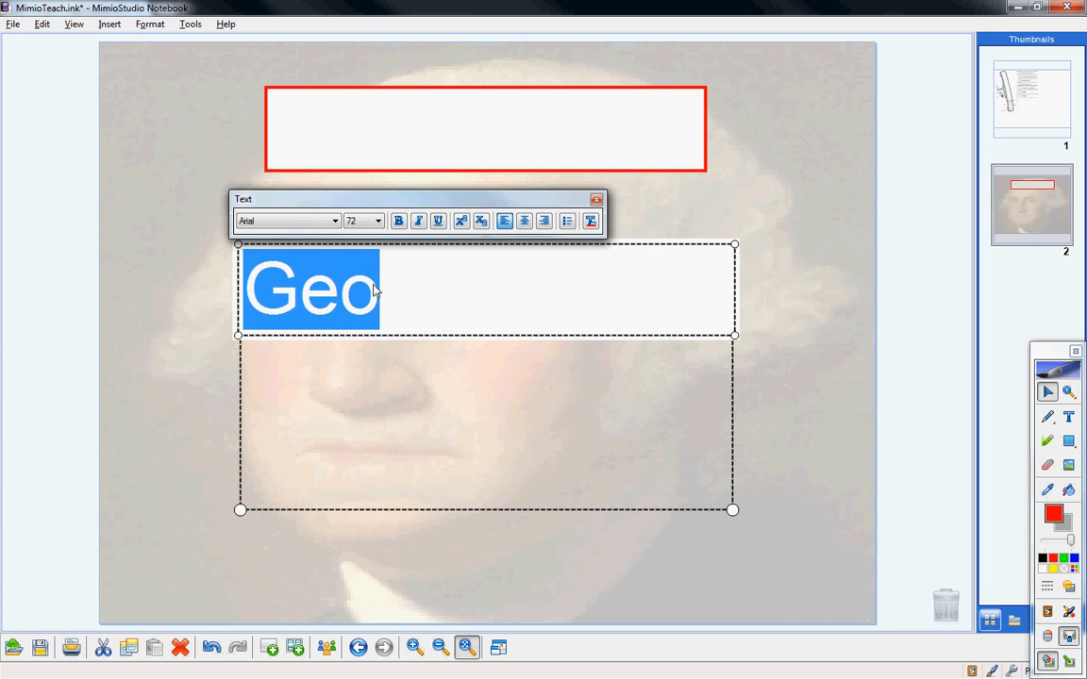
# Reduce the font size of the whole "Geo" text to 10.
pyautogui.moveTo(413, 285); pyautogui.dragTo(233, 284)
pyautogui.click(377, 222)
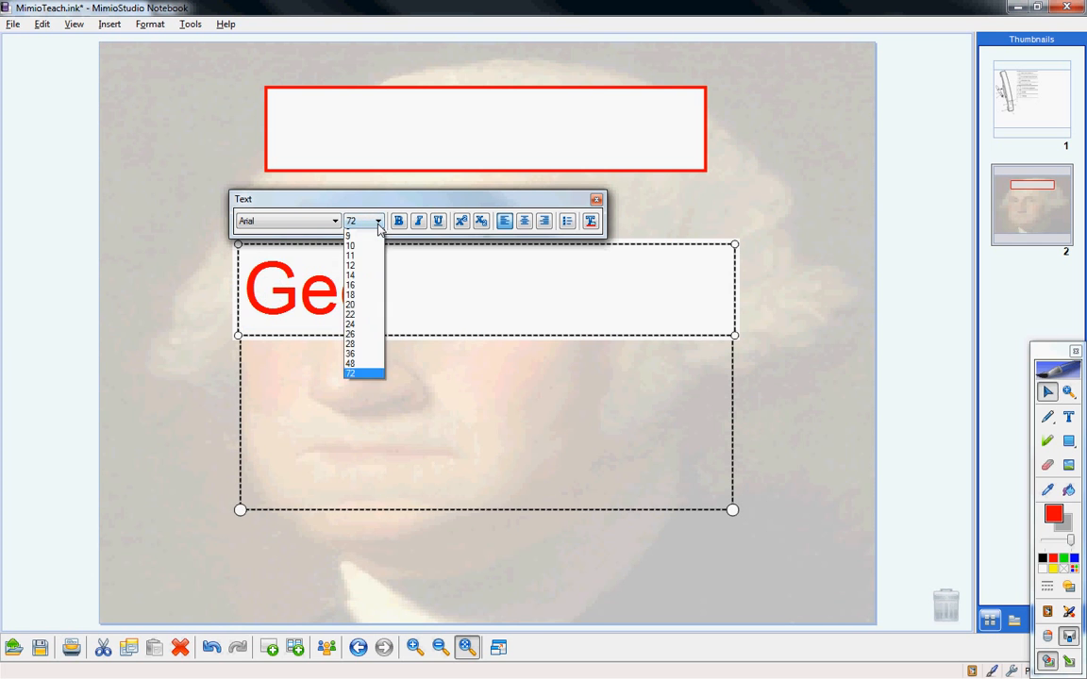
pyautogui.click(363, 375)
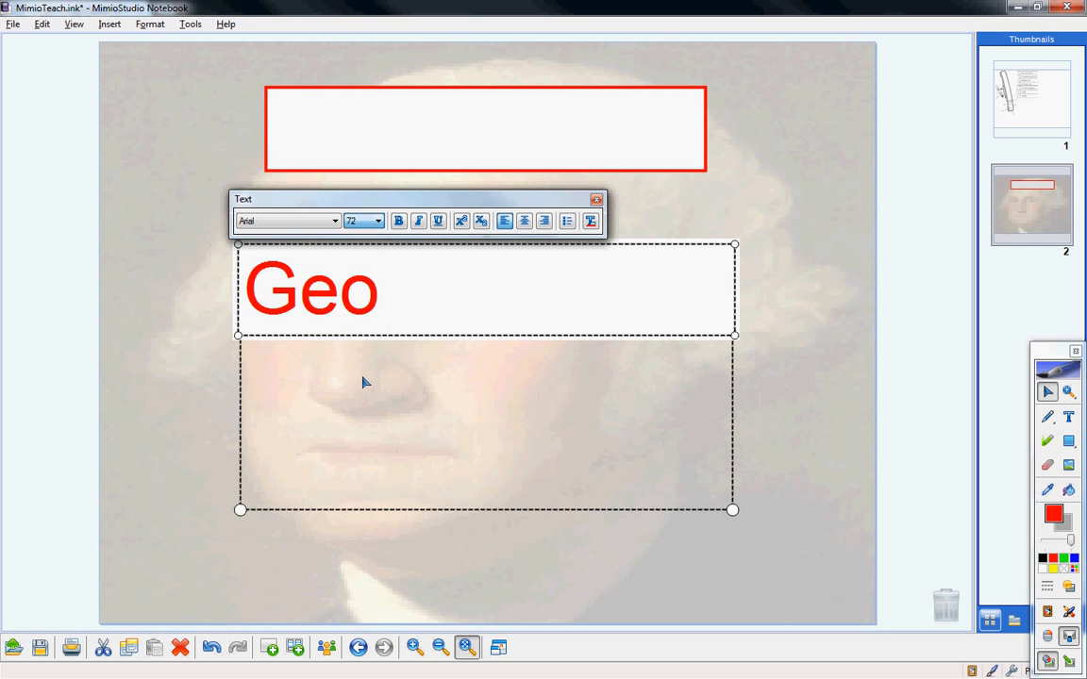
pyautogui.click(377, 222)
pyautogui.click(357, 266)
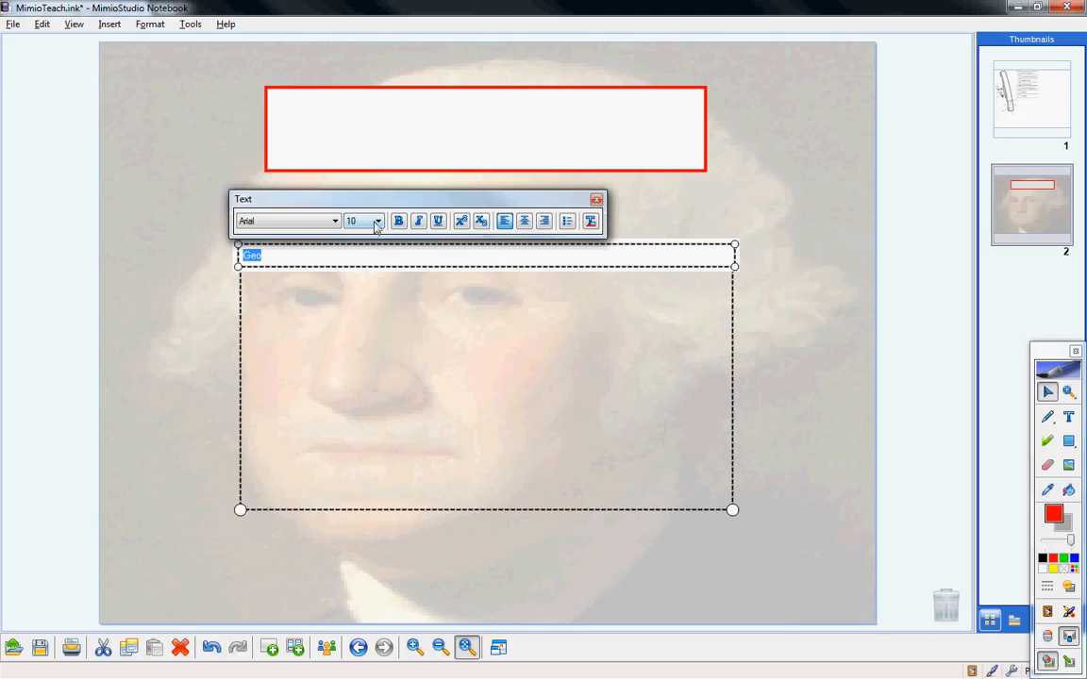
# Undo both font size changes of the "Geo" text and deselect the word.
pyautogui.hotkey('ctrl', 'z')
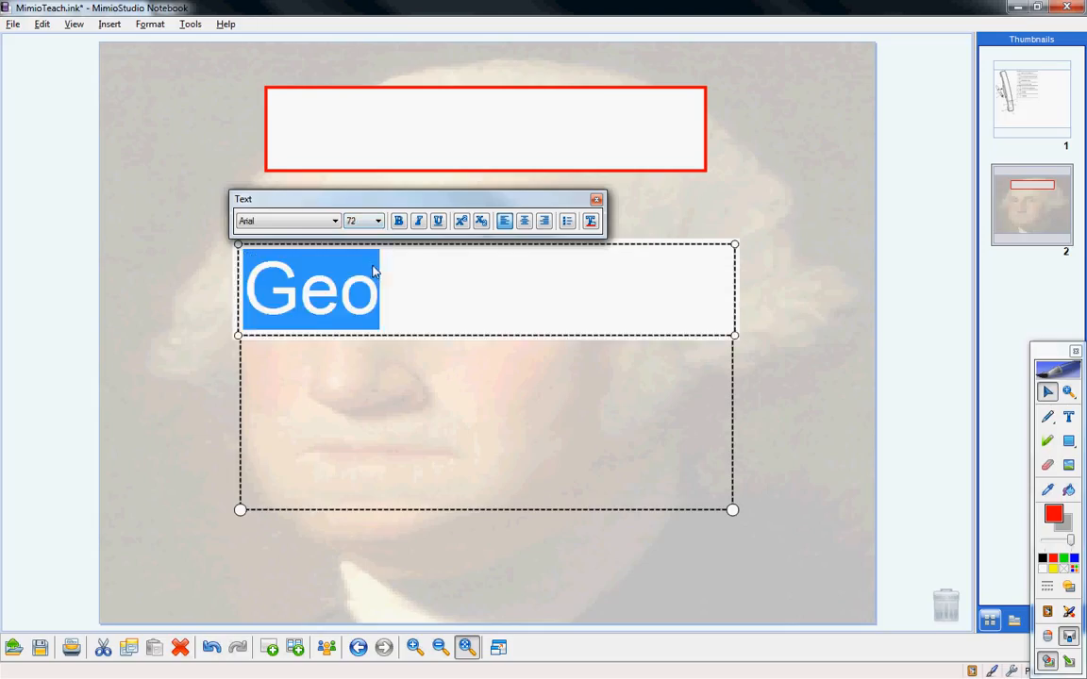
pyautogui.hotkey('ctrl', 'z')
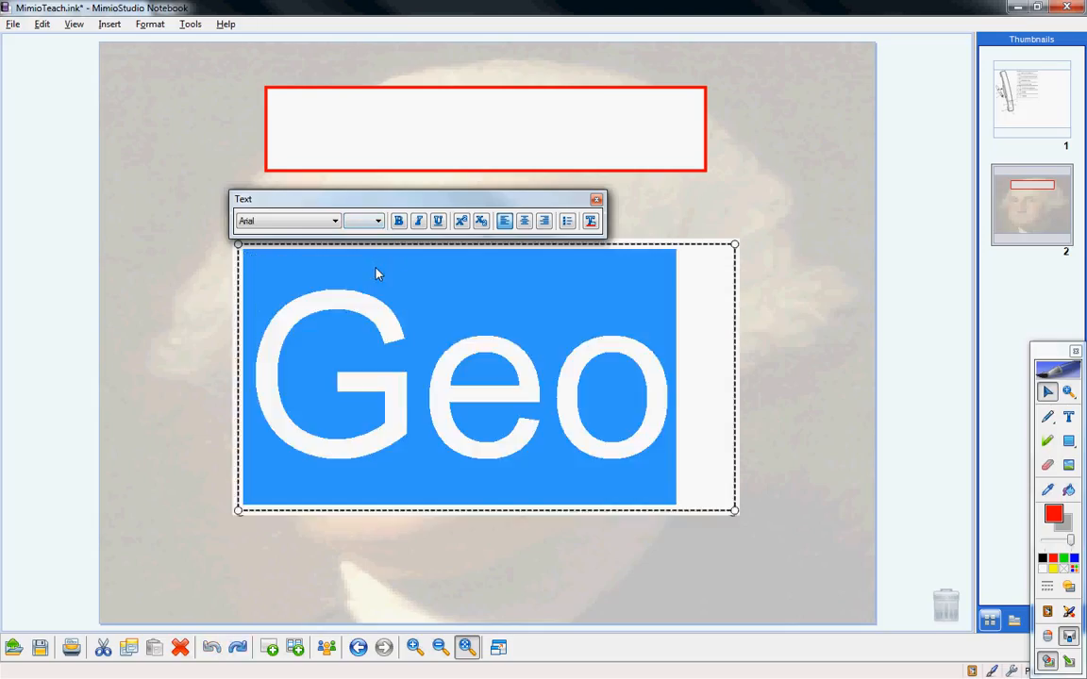
pyautogui.click(706, 383)
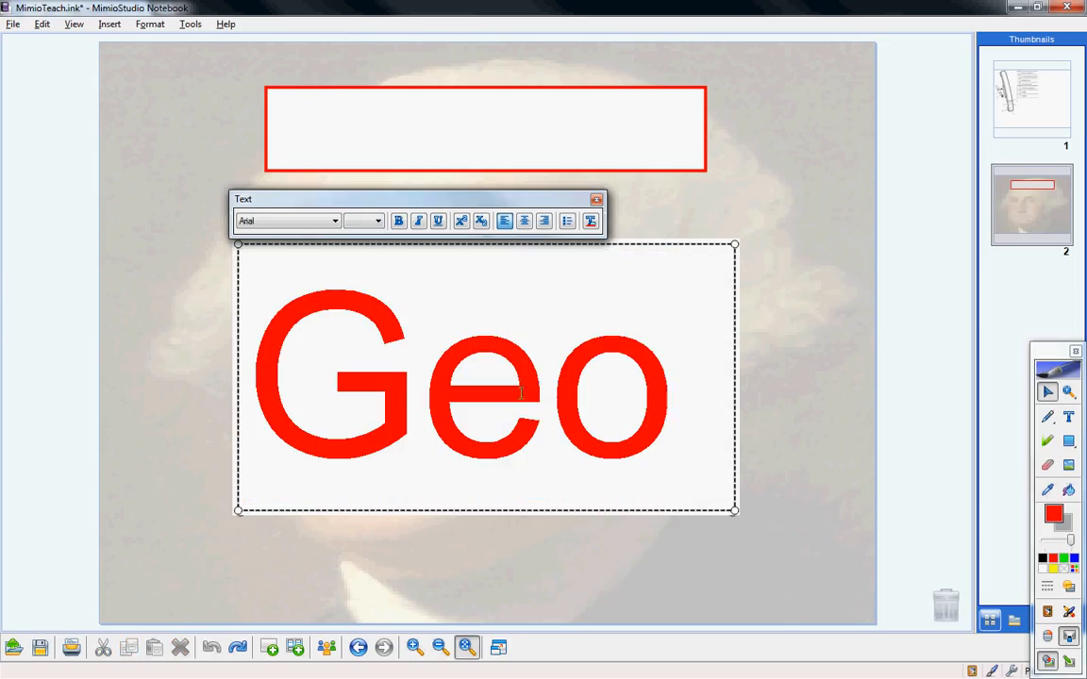
# Try setting the font size of the whole "Geo" text to 72 again and leave text editing.
pyautogui.moveTo(672, 364); pyautogui.dragTo(268, 369)
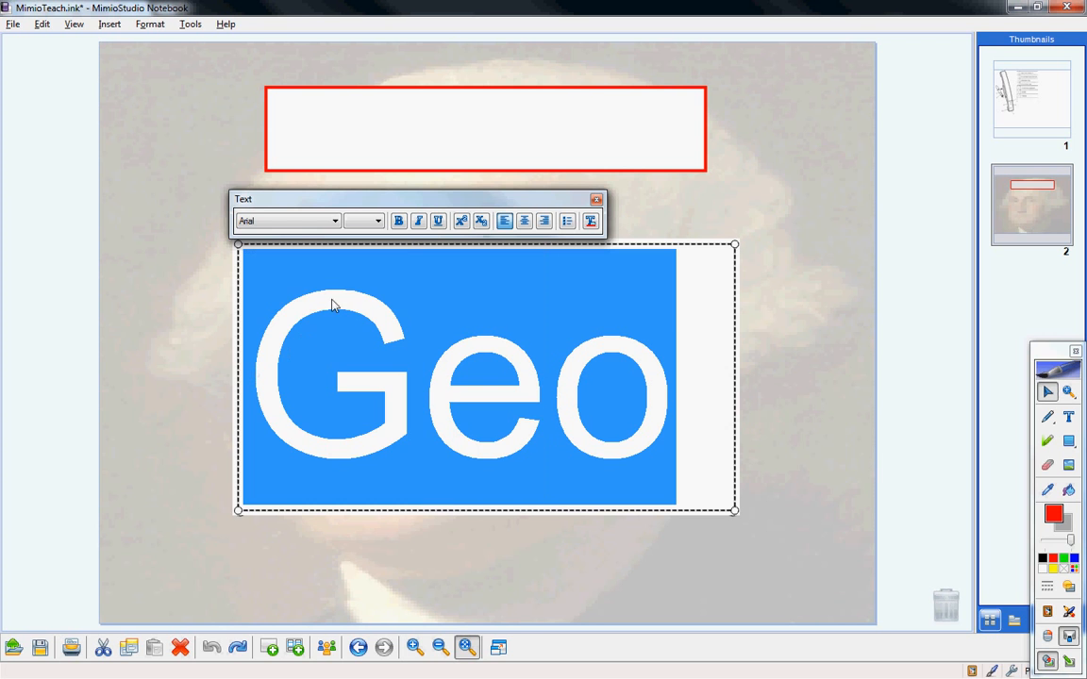
pyautogui.click(363, 220)
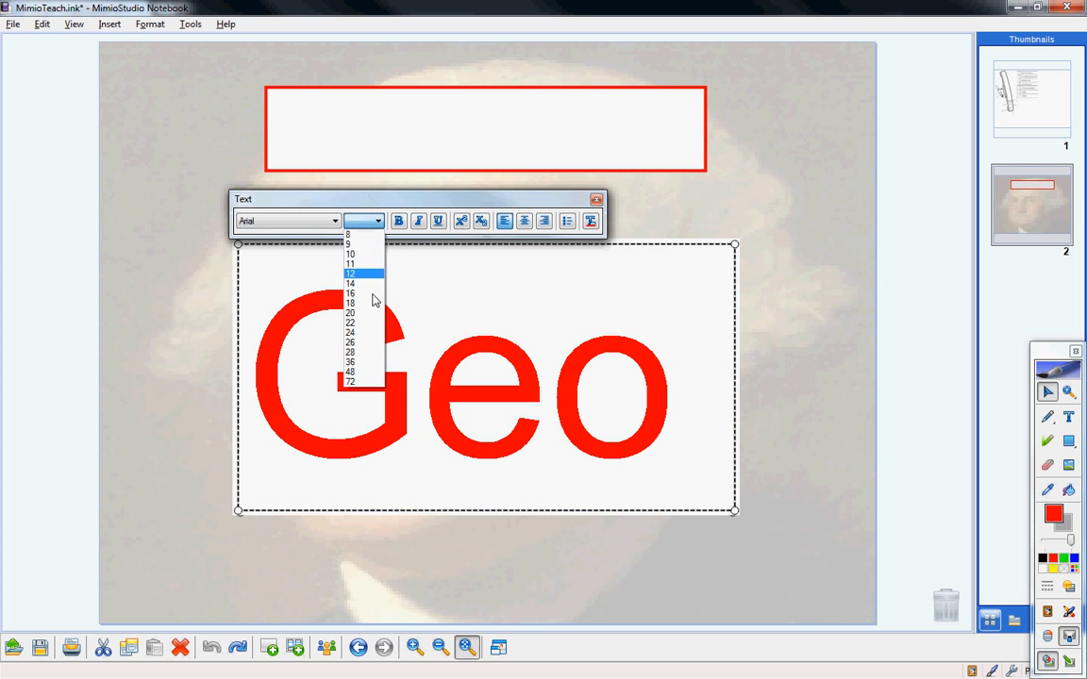
pyautogui.click(359, 383)
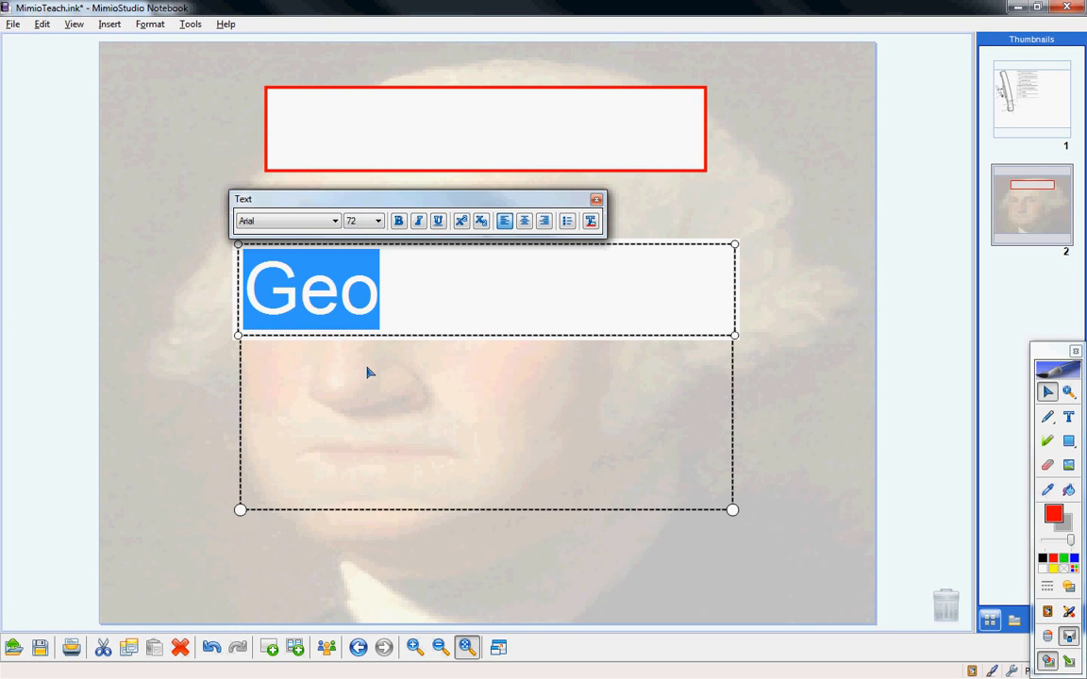
pyautogui.click(808, 407)
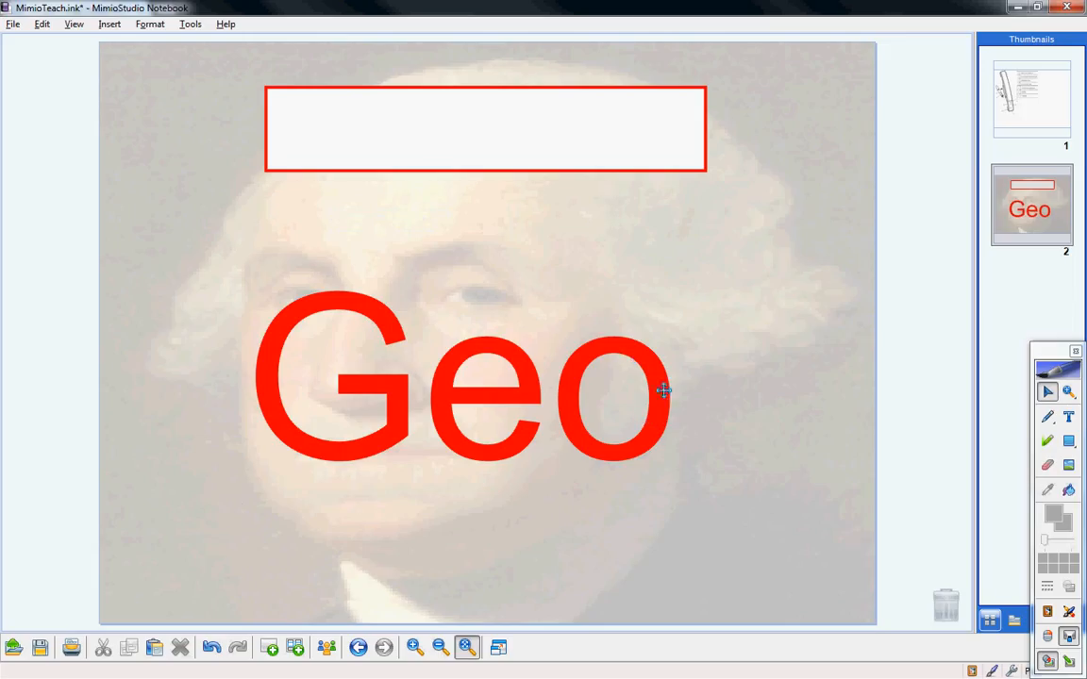
# Open the Quick Vote tool, view its class choices without picking one, and close it.
pyautogui.click(1068, 612)
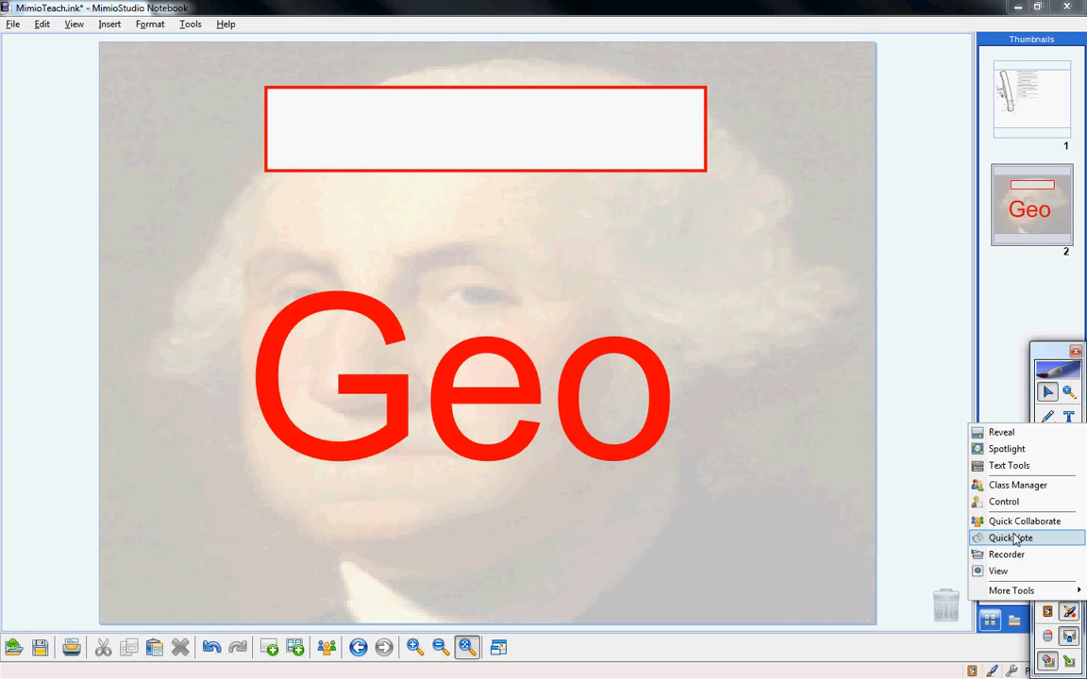
pyautogui.click(1018, 539)
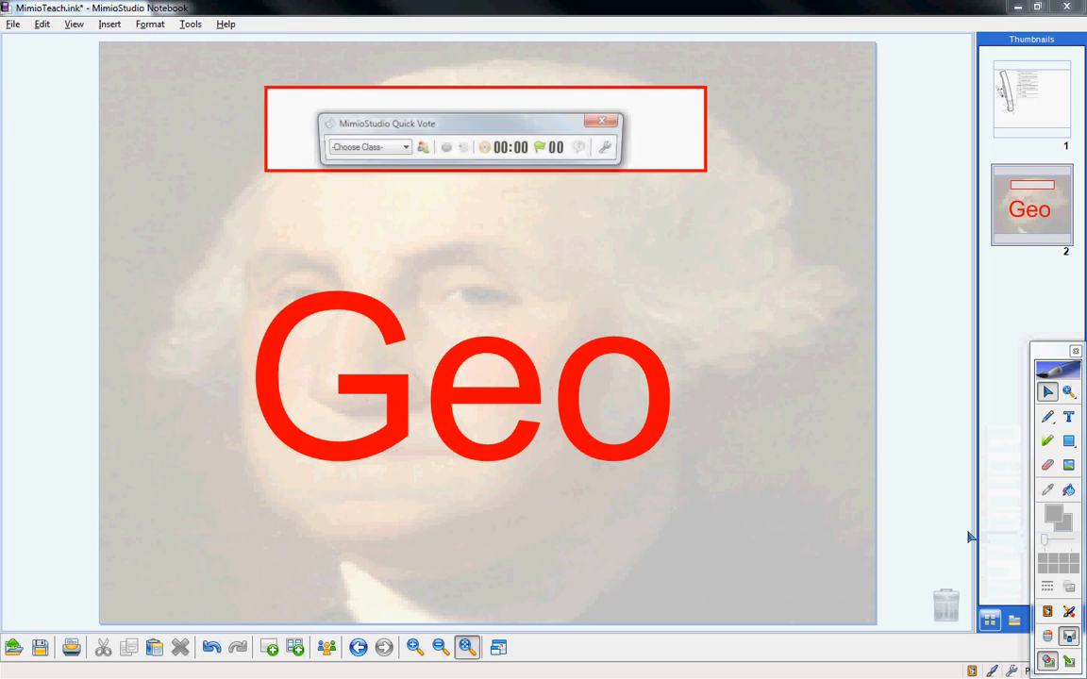
pyautogui.click(383, 148)
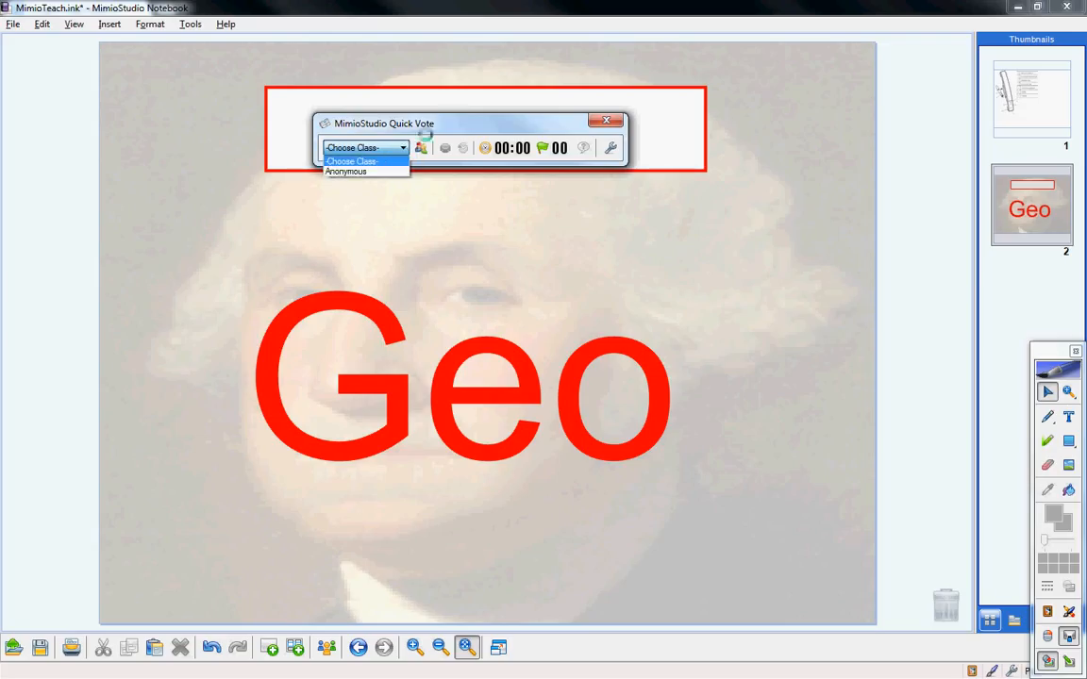
pyautogui.click(415, 115)
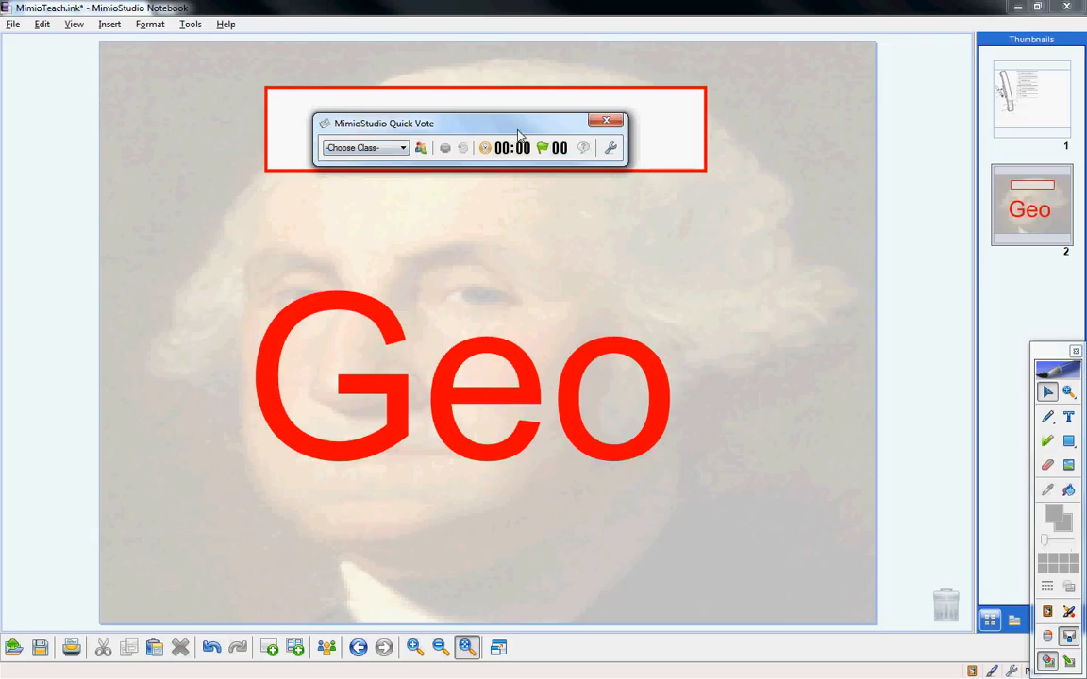
pyautogui.click(608, 123)
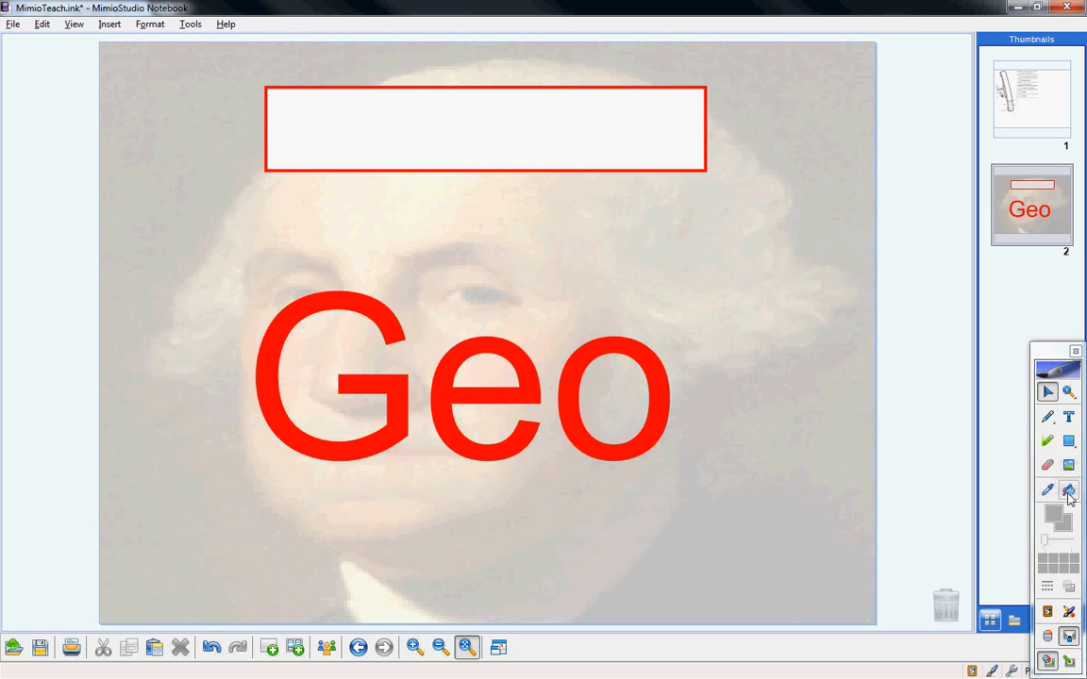
# Open the MimioStudio View camera window and close it to return to the notebook page.
pyautogui.click(1069, 613)
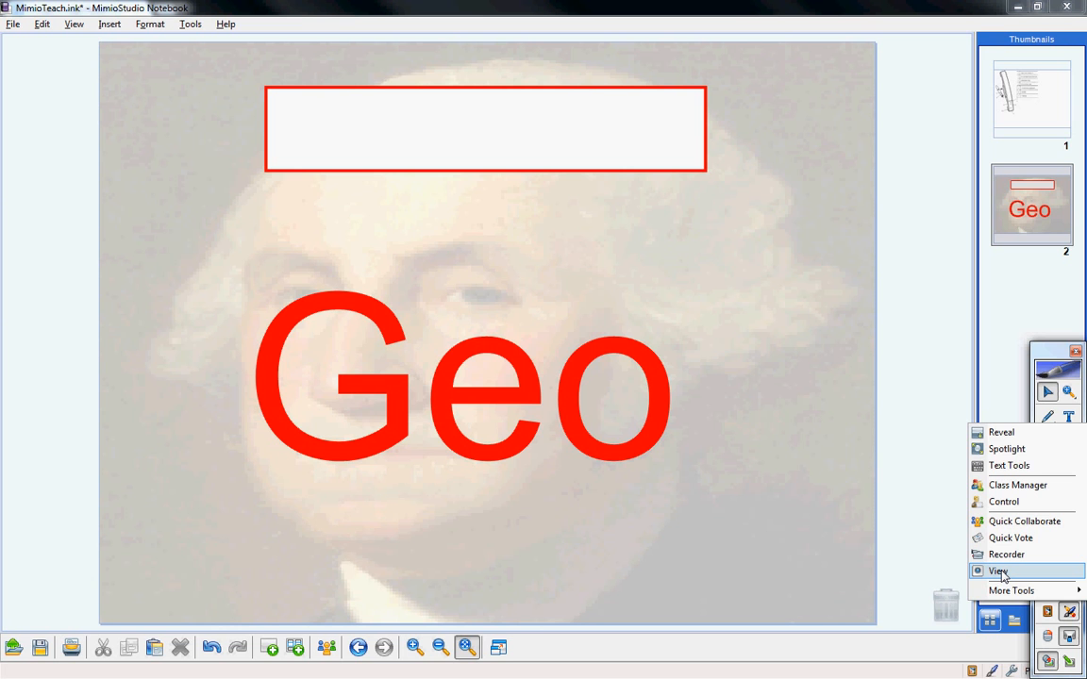
pyautogui.click(998, 572)
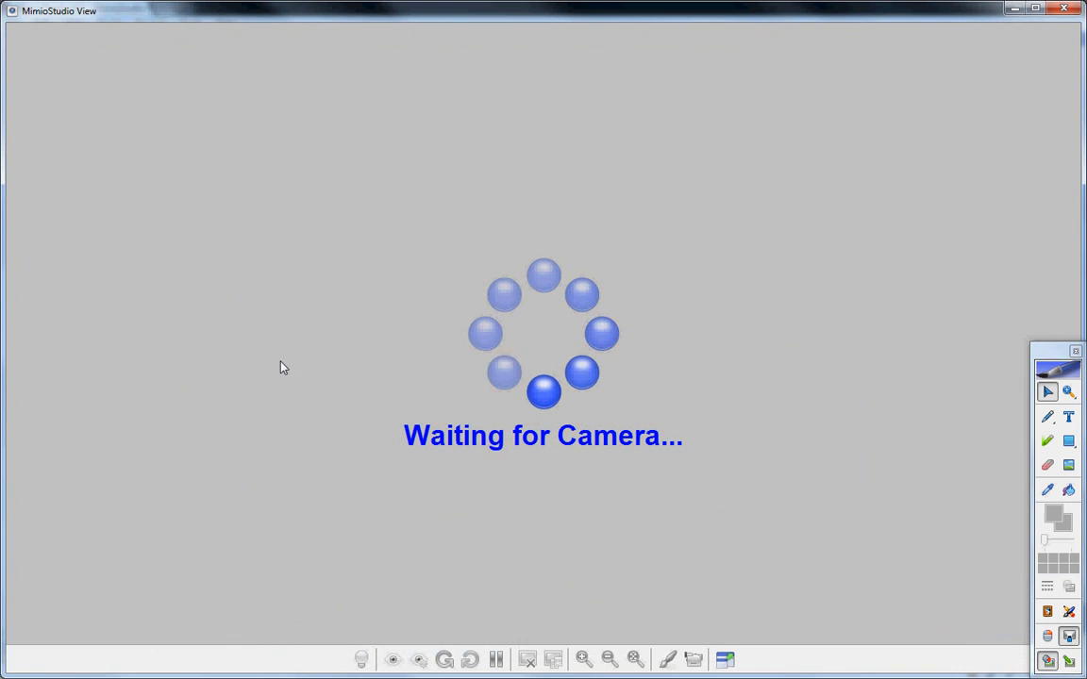
pyautogui.click(1068, 9)
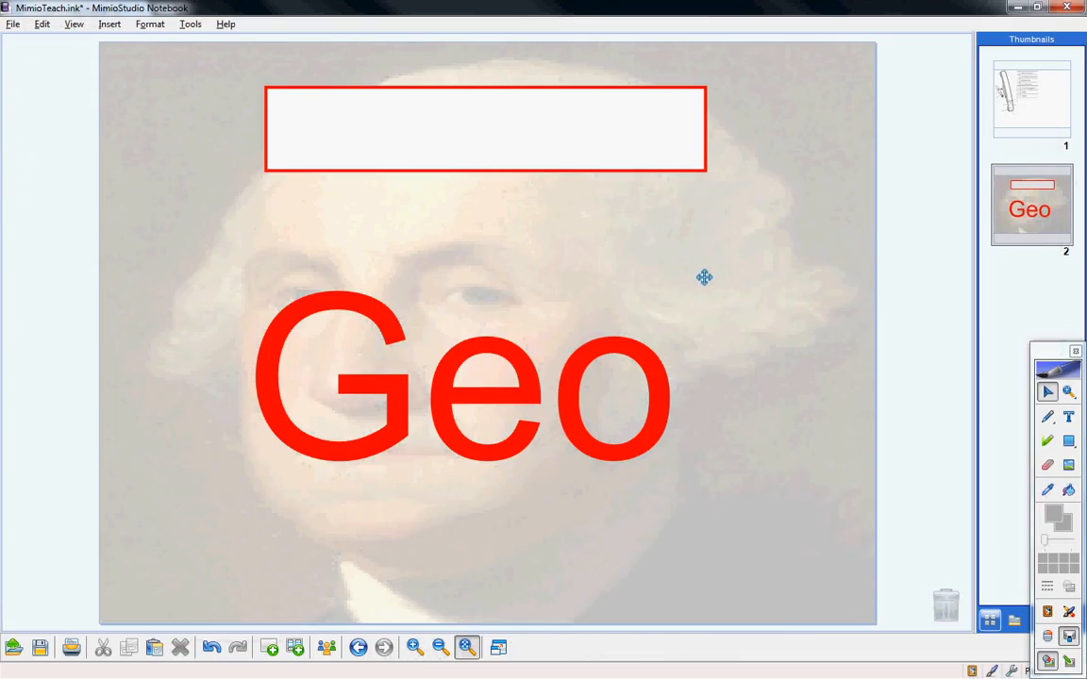
# Open the Magnify tool, try its magnifier window over the "Geo" text, and close it.
pyautogui.click(1073, 614)
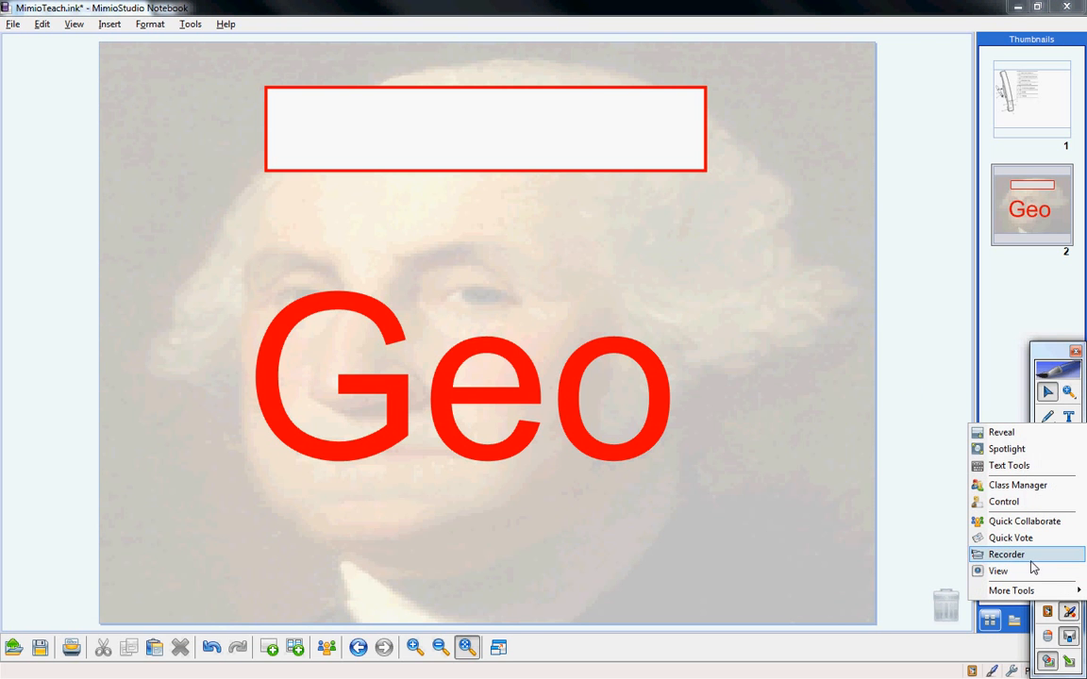
pyautogui.moveTo(981, 591)
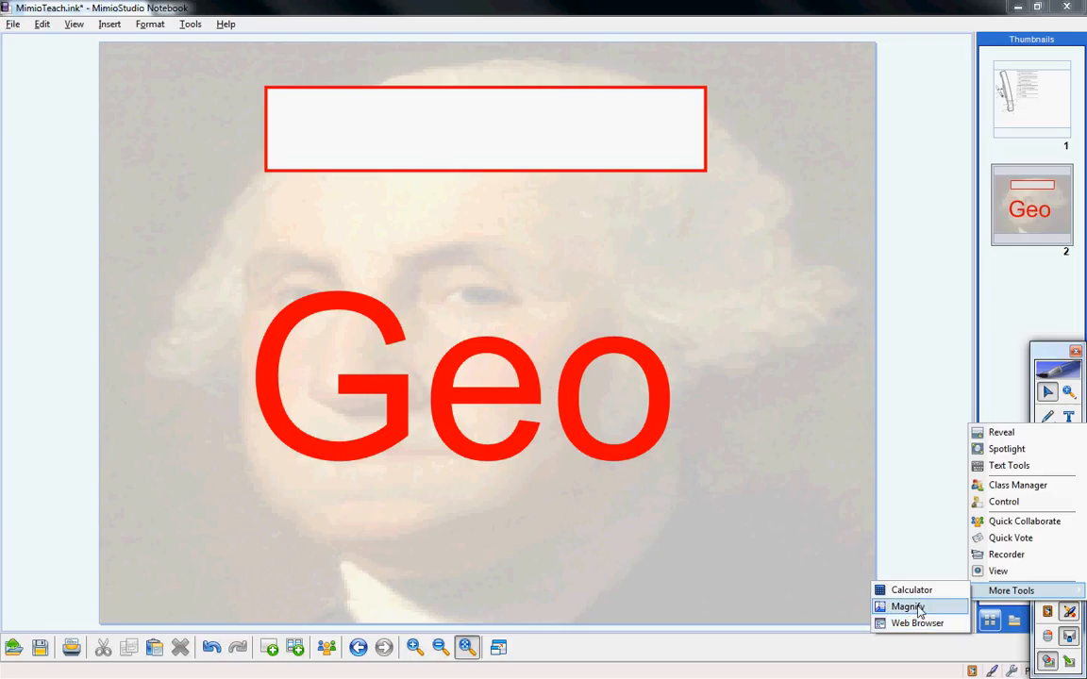
pyautogui.click(907, 607)
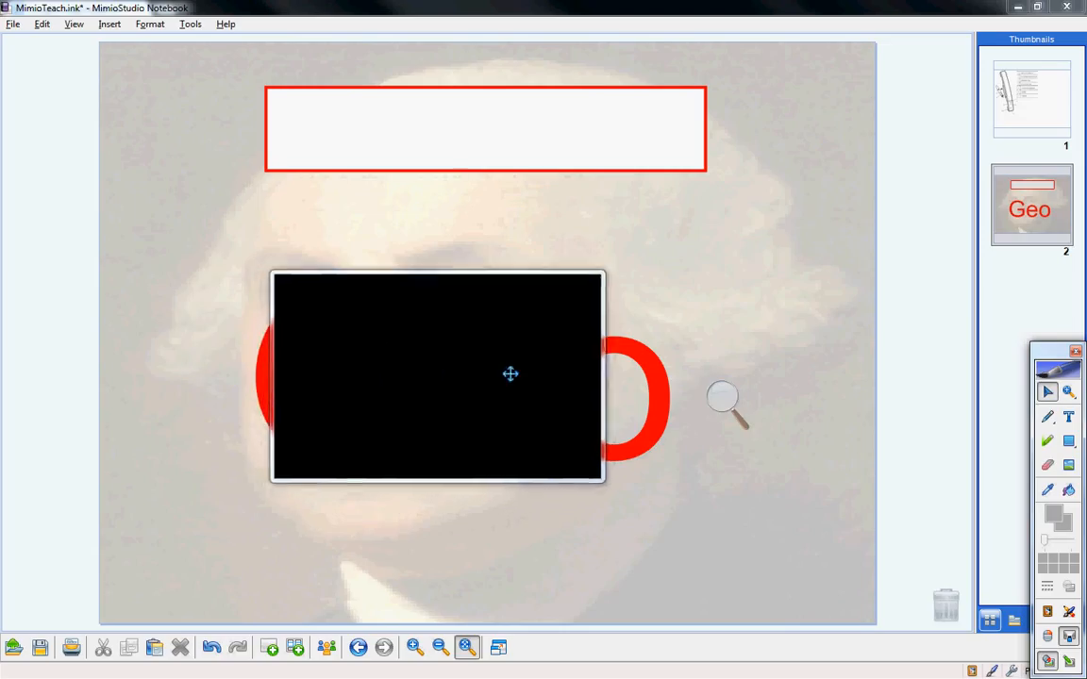
pyautogui.click(718, 407)
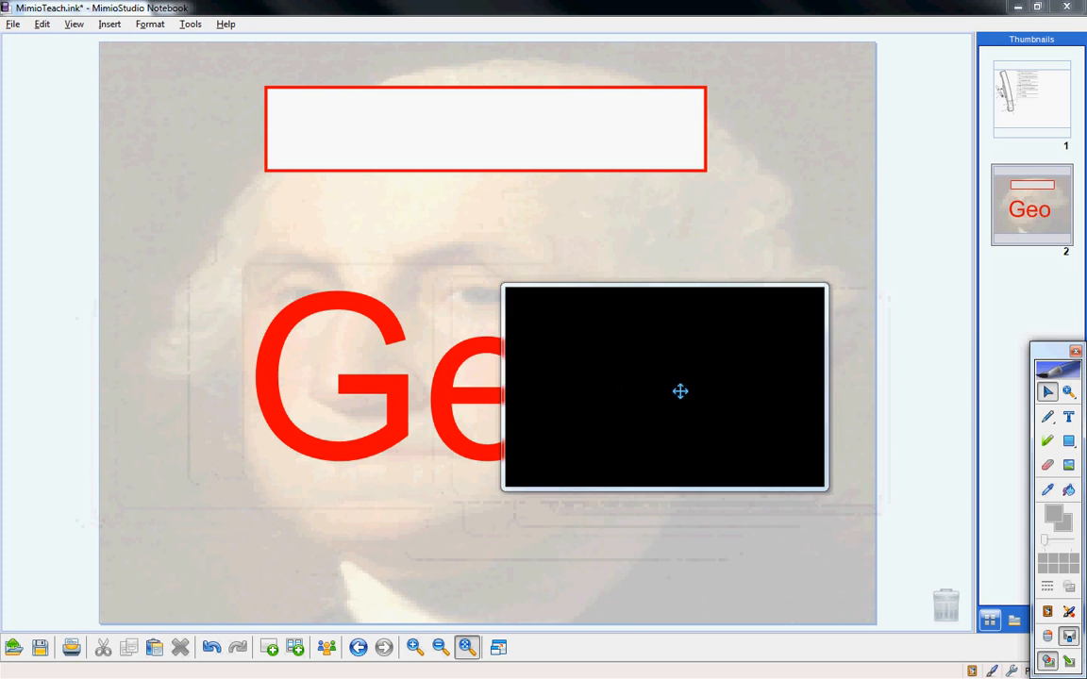
pyautogui.click(728, 403)
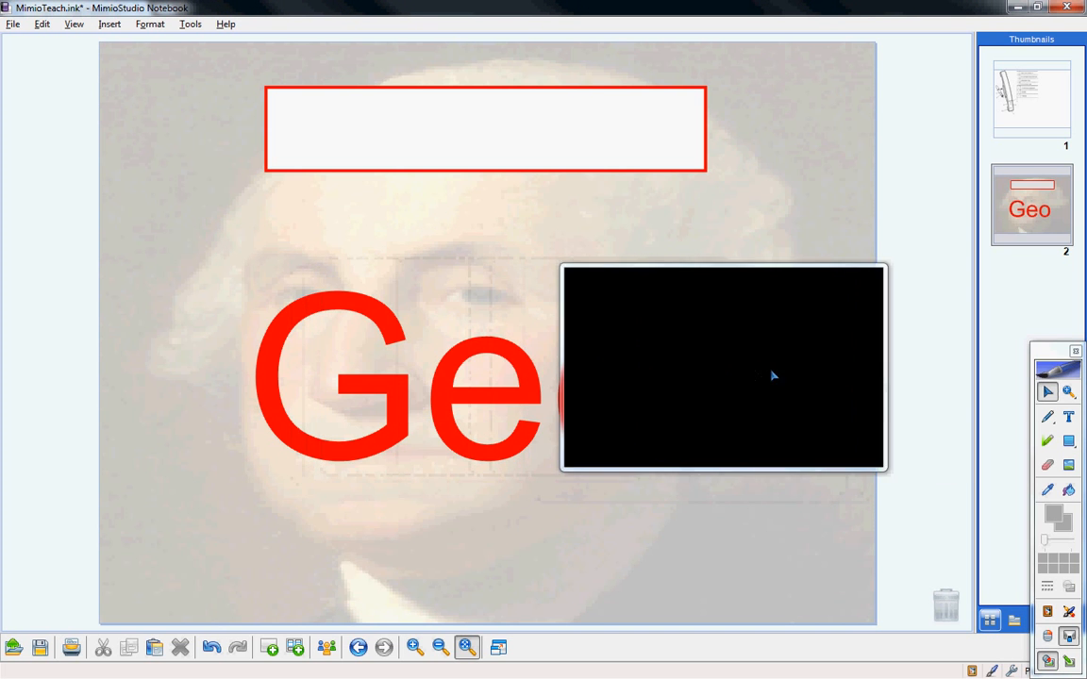
pyautogui.press('super+Escape')
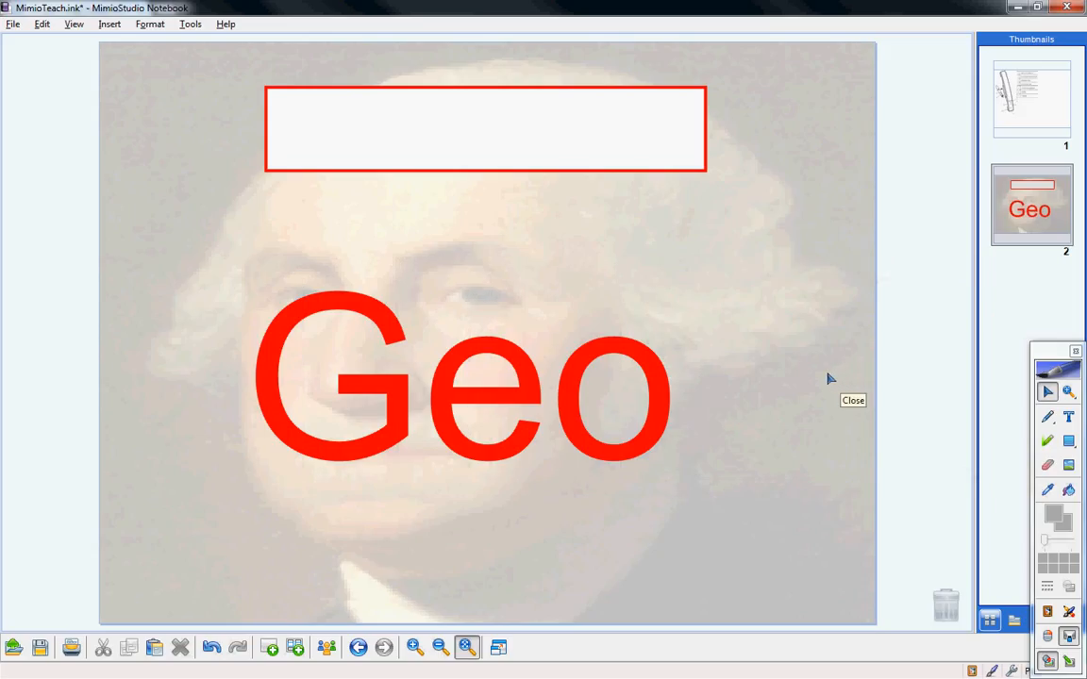
# Reopen the Magnify tool on the page and close it with its own control box.
pyautogui.click(1067, 611)
pyautogui.moveTo(1014, 591)
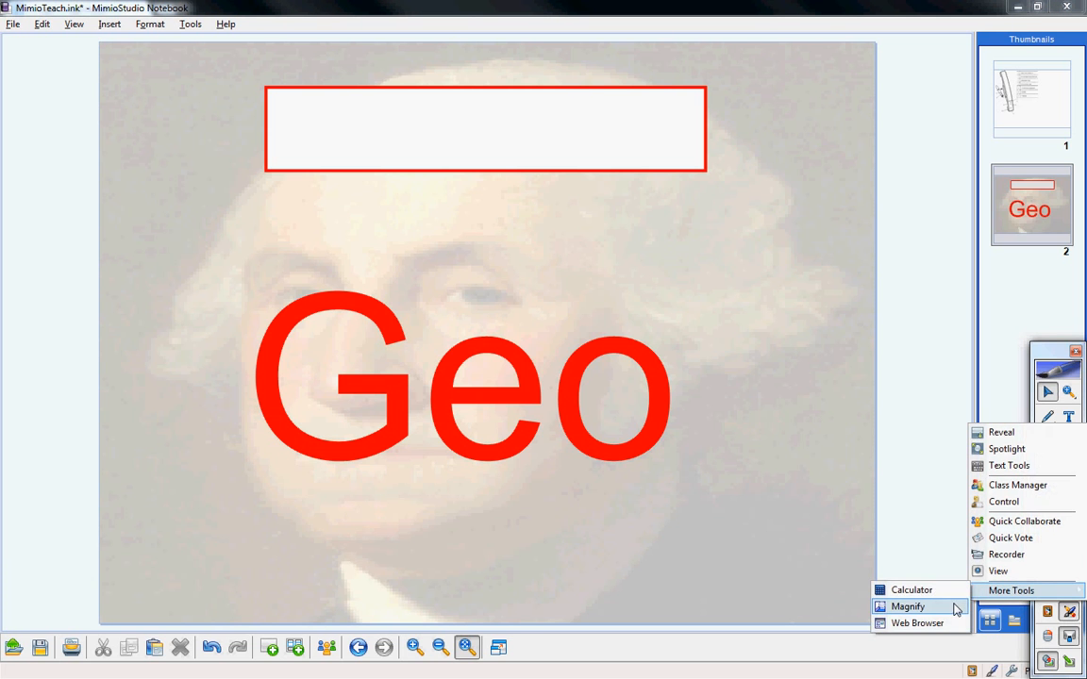
pyautogui.click(906, 605)
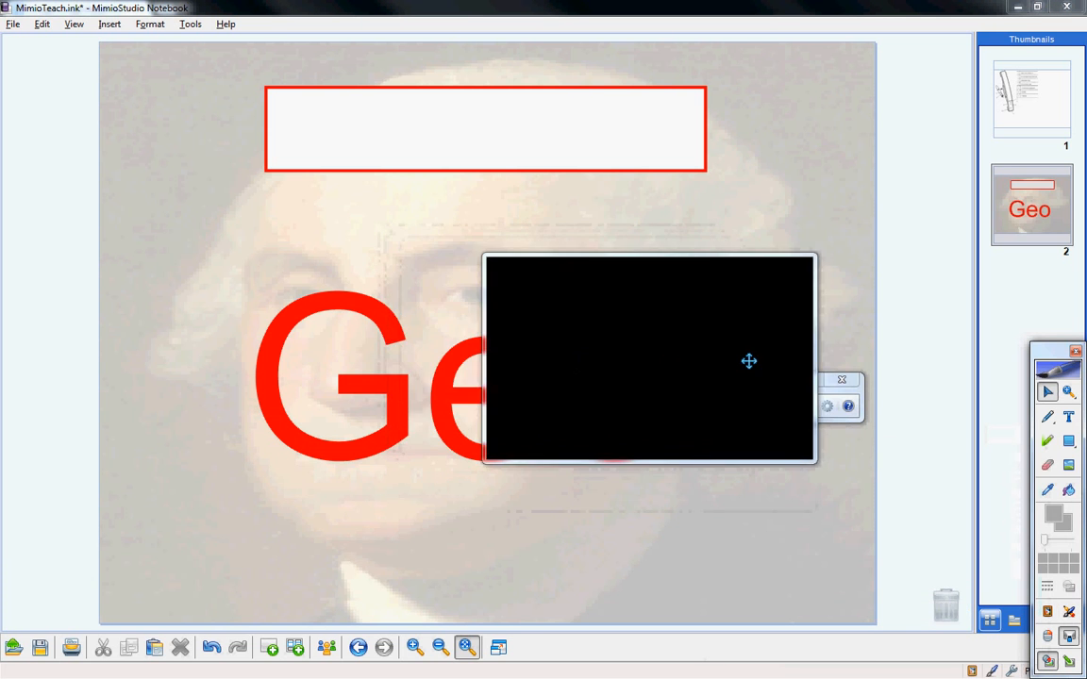
pyautogui.click(846, 380)
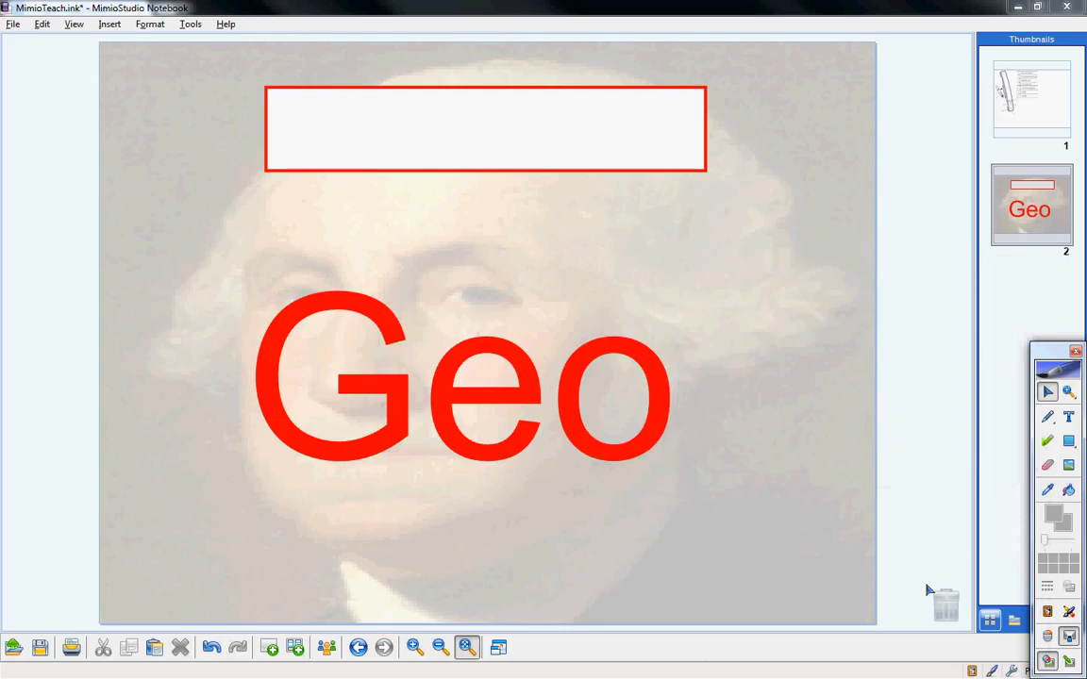
# Open the MimioStudio Gallery and show the images in the Photograph folder under Art.
pyautogui.click(1050, 613)
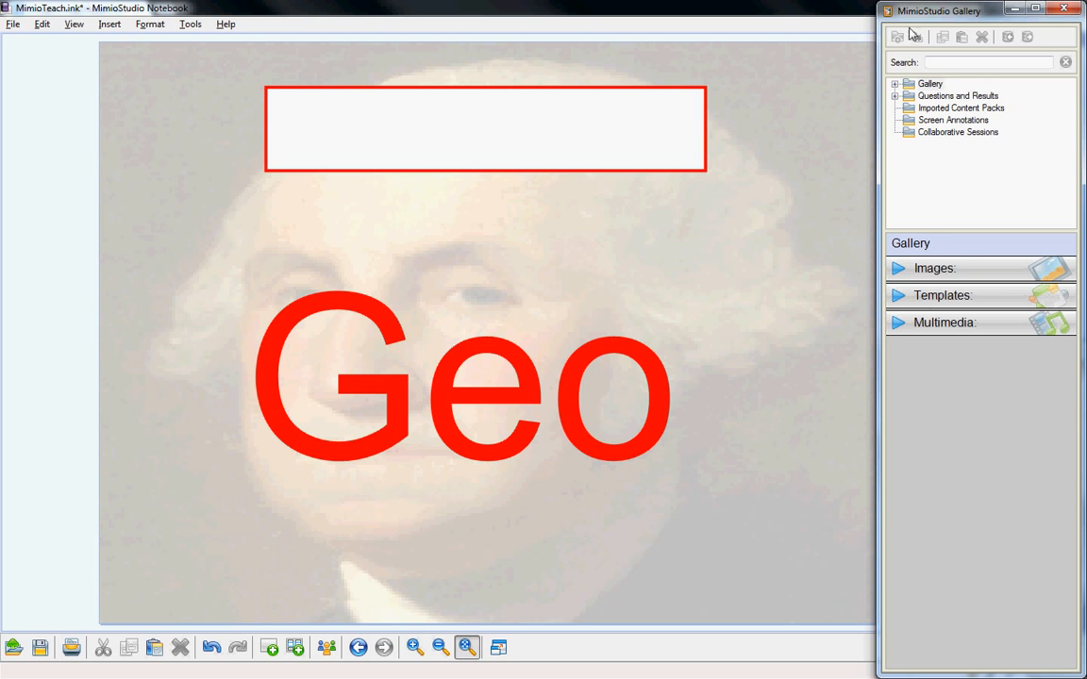
pyautogui.click(895, 84)
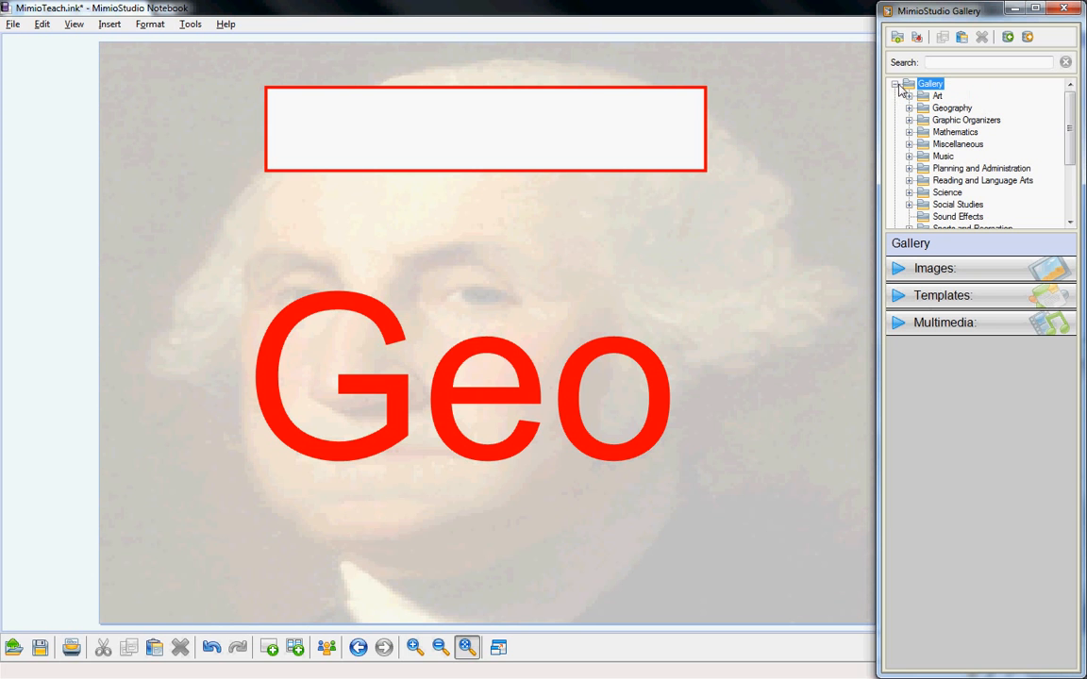
pyautogui.click(909, 97)
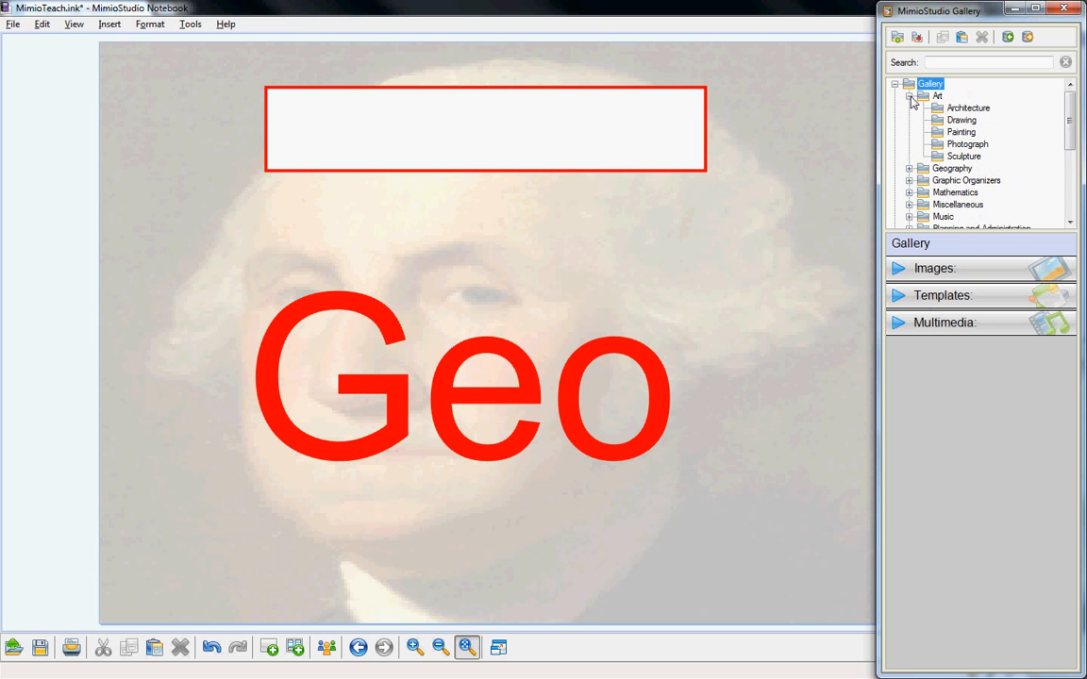
pyautogui.click(969, 147)
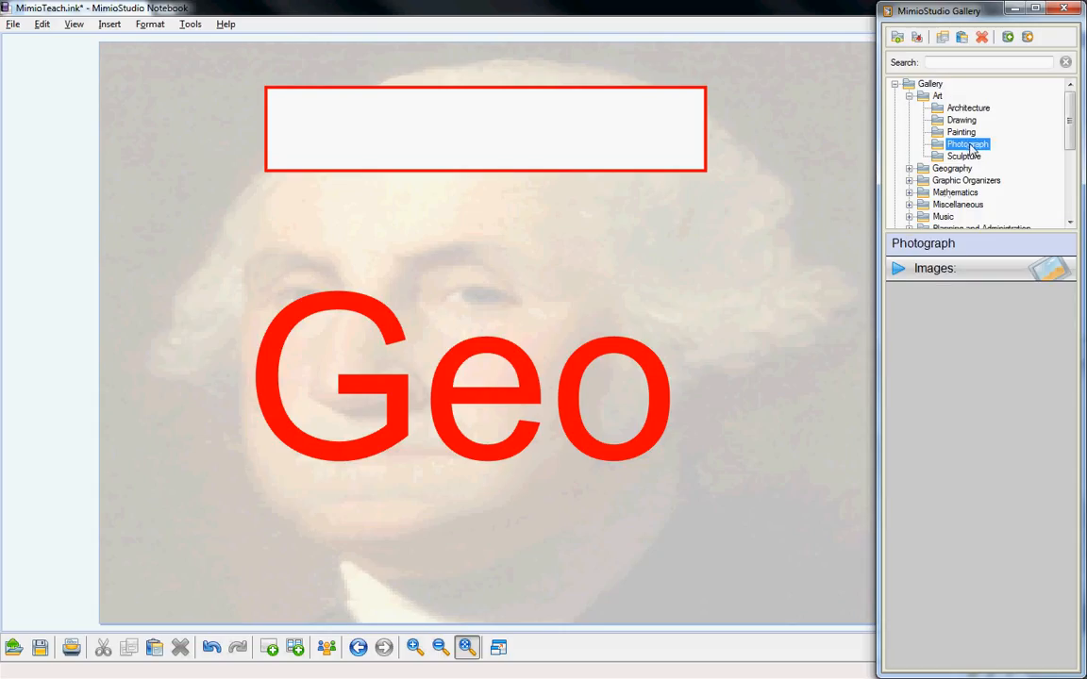
pyautogui.click(898, 270)
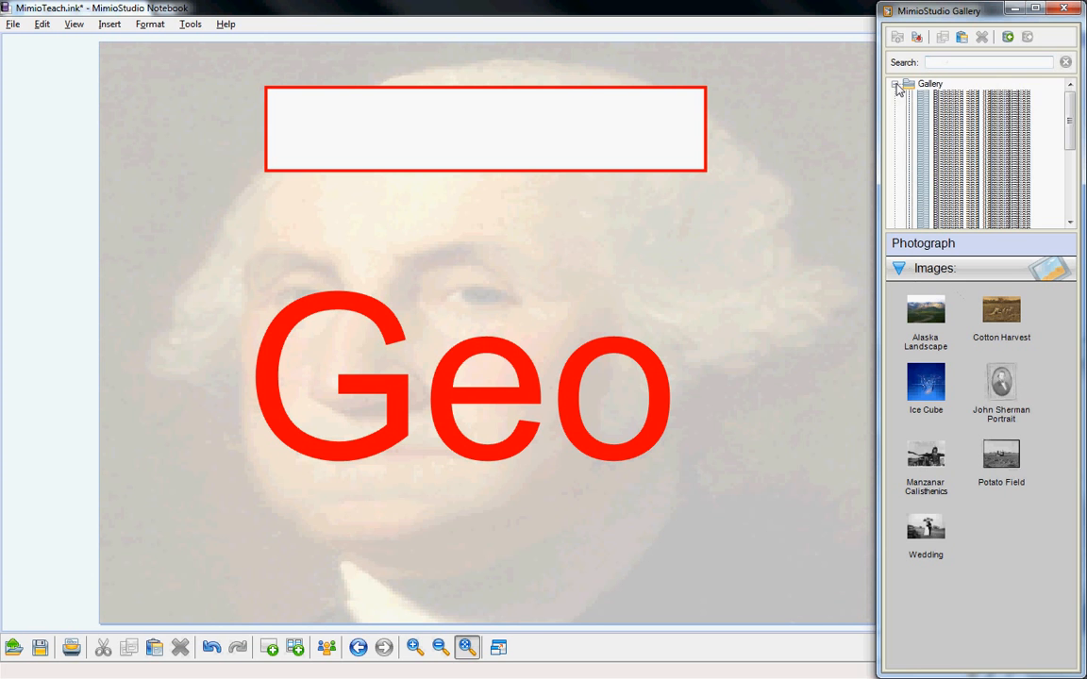
# Collapse the Gallery folder tree and examine the images of the whole Gallery, from the numbers and coins onward.
pyautogui.click(896, 84)
pyautogui.click(905, 270)
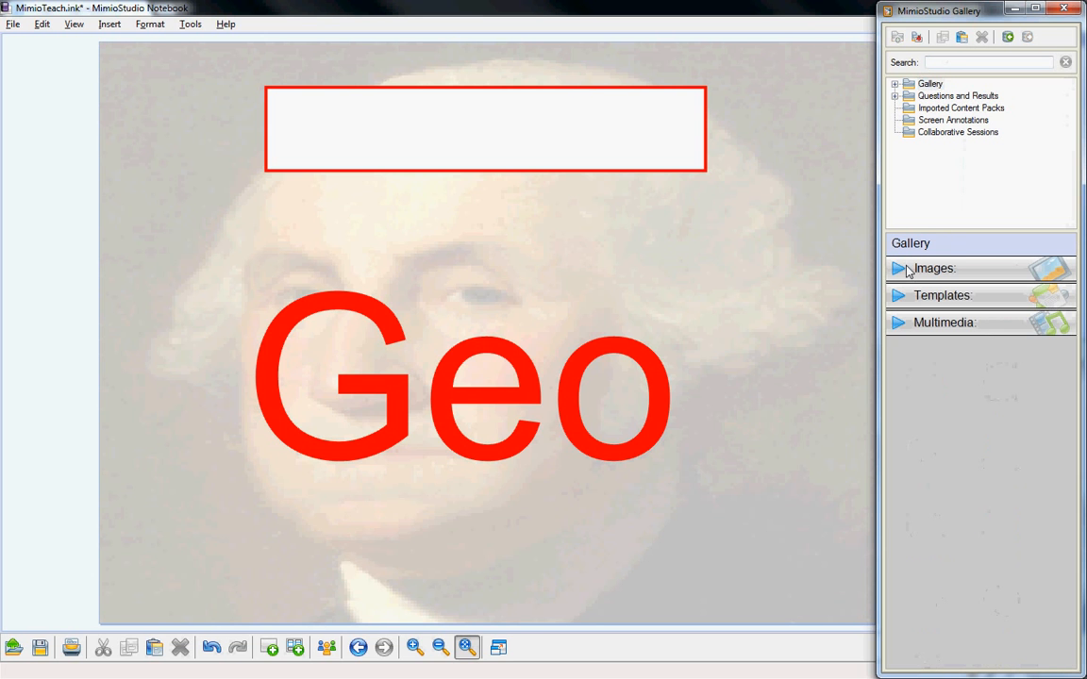
pyautogui.click(939, 271)
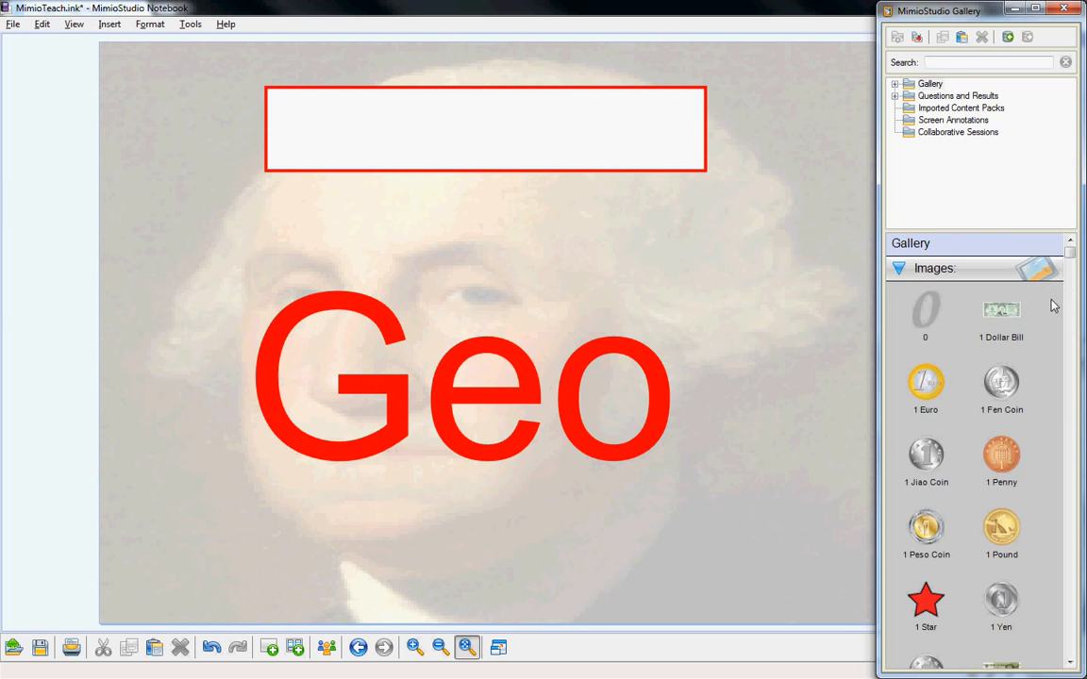
pyautogui.scroll(-15, 990, 347)
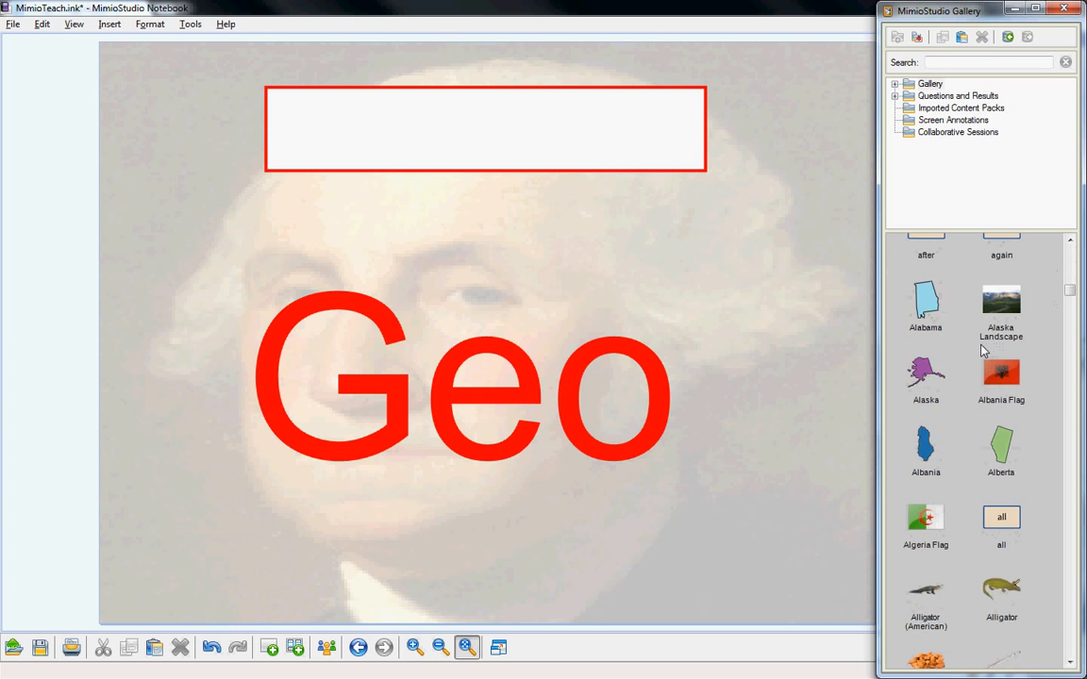
pyautogui.scroll(-15, 991, 359)
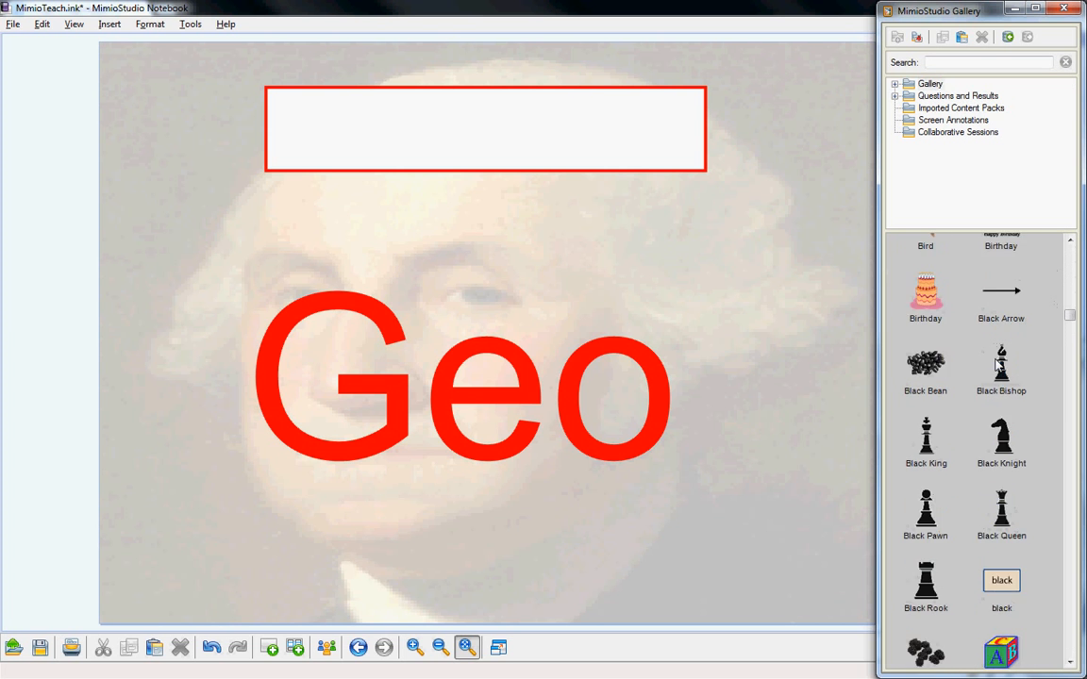
pyautogui.scroll(-20, 998, 366)
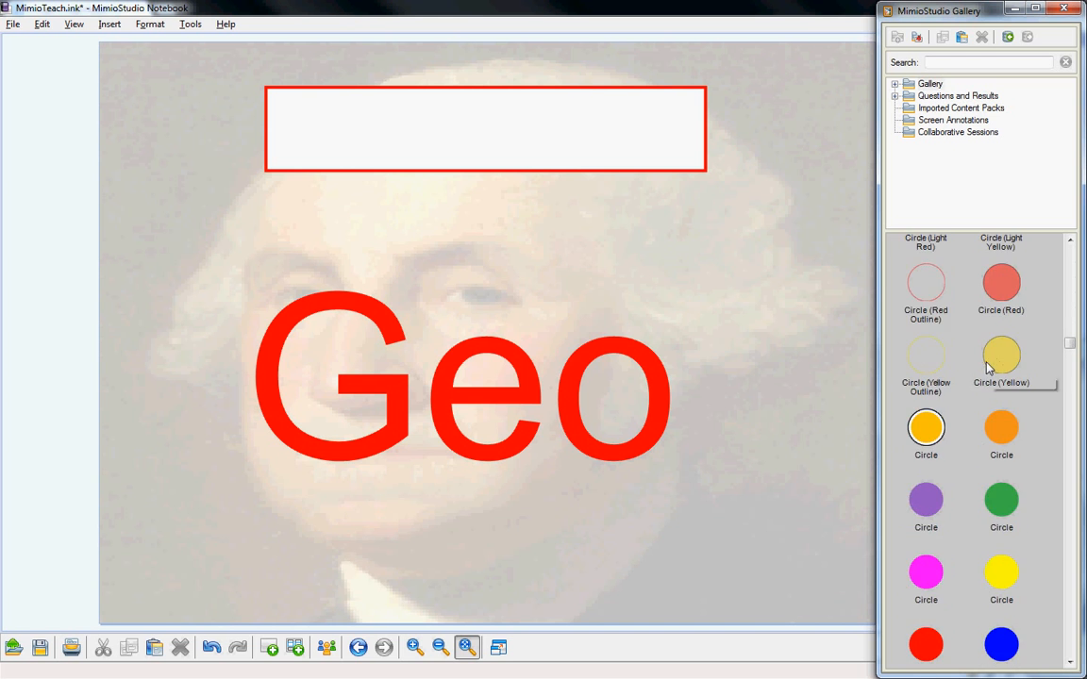
pyautogui.scroll(-10, 990, 354)
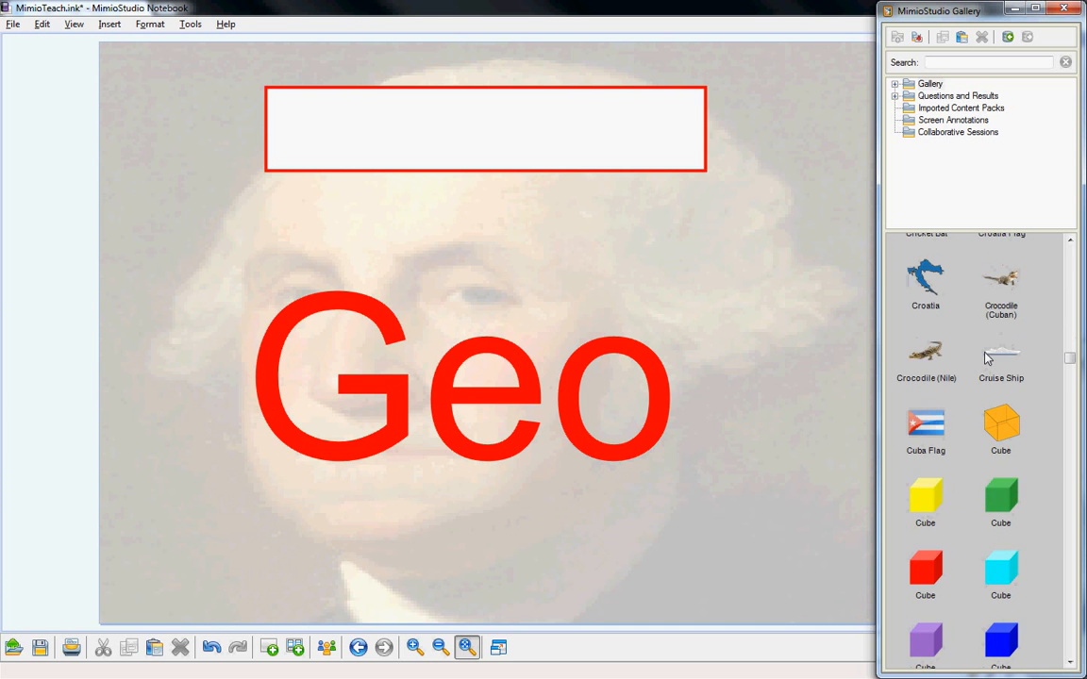
pyautogui.scroll(10, 986, 354)
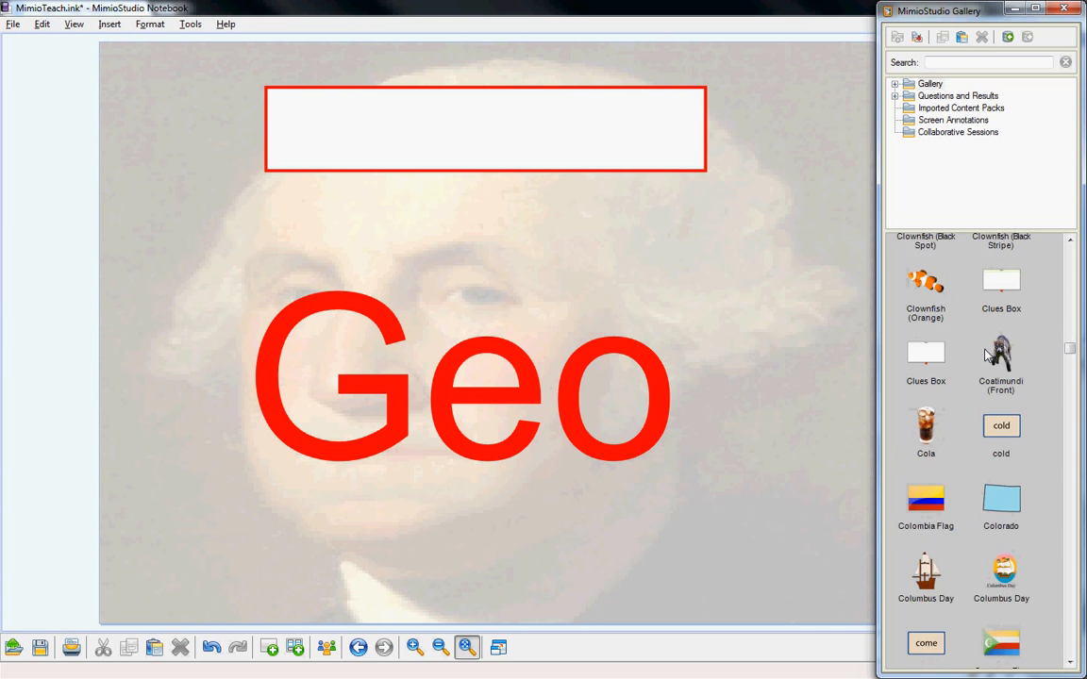
pyautogui.scroll(-3, 991, 349)
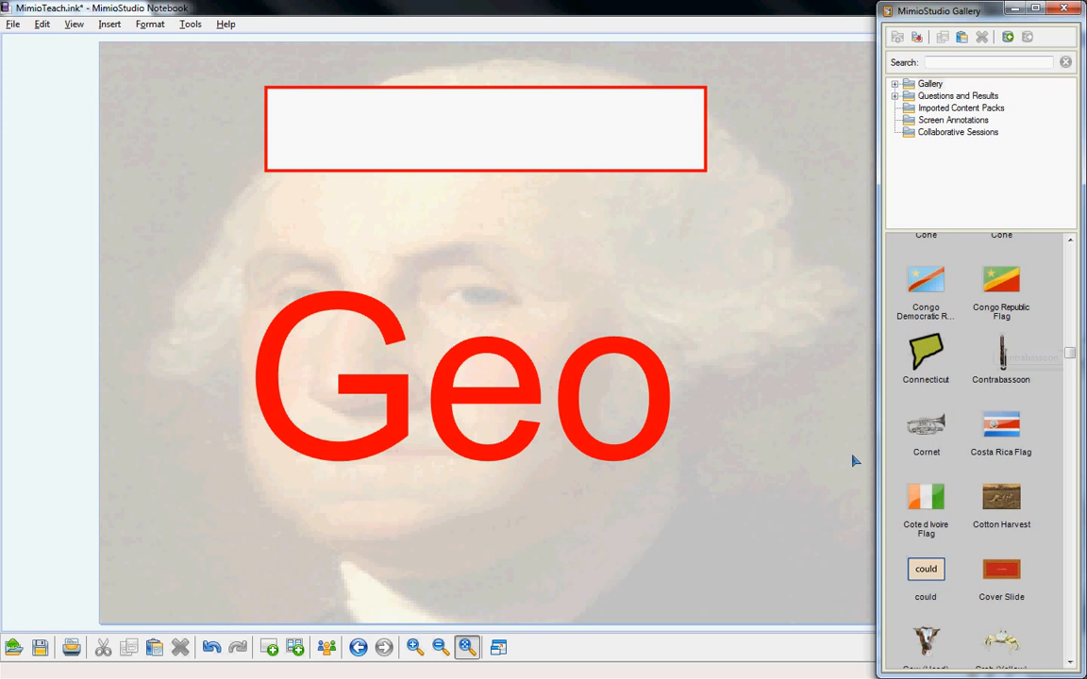
pyautogui.scroll(5, 923, 435)
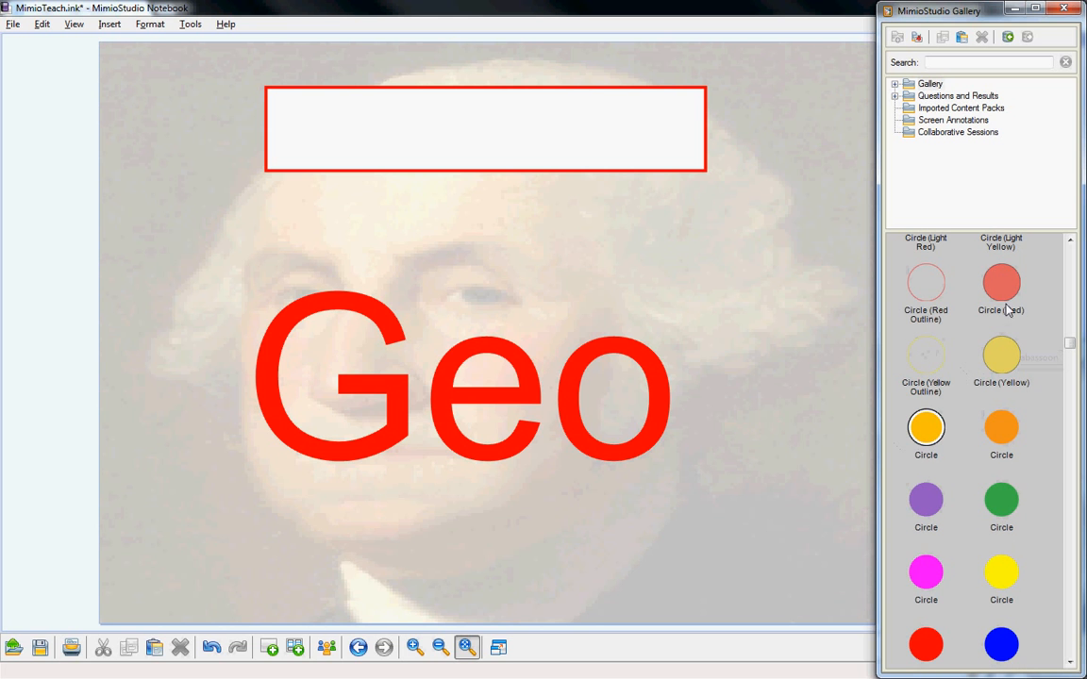
# Place the Circle (Red Outline) image from the Gallery on the page and delete it.
pyautogui.click(930, 293)
pyautogui.moveTo(825, 319); pyautogui.dragTo(570, 242)
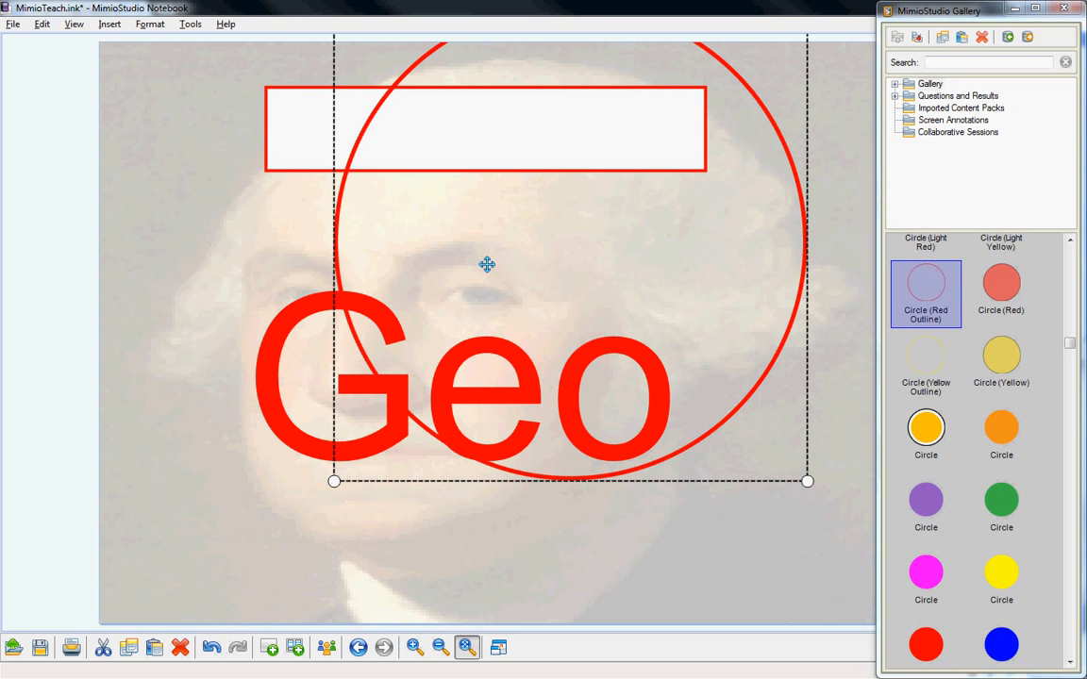
pyautogui.press('Delete')
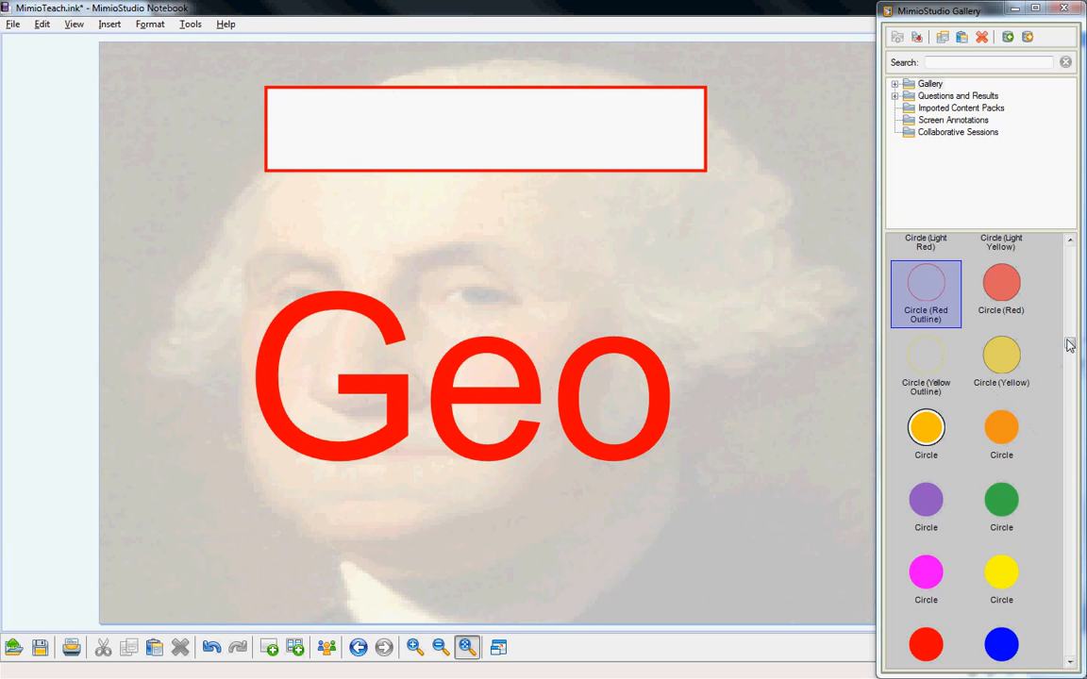
# Find the photographic Earth image in the Gallery and place it on the page over the end of the "Geo" text.
pyautogui.click(974, 337)
pyautogui.scroll(10, 975, 337)
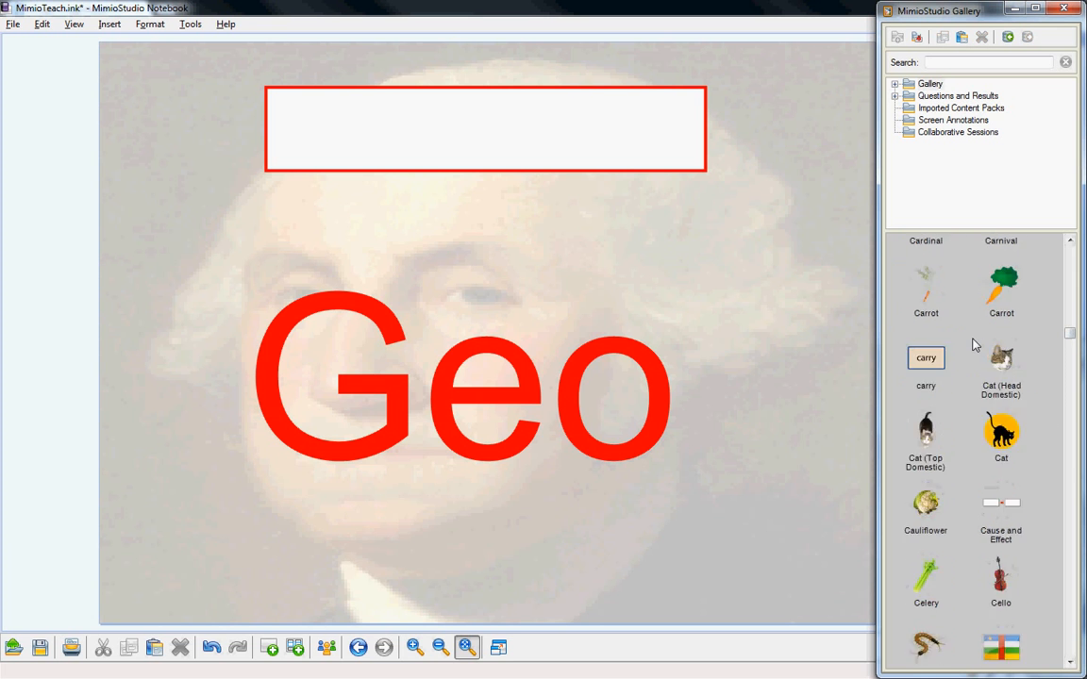
pyautogui.scroll(-5, 977, 344)
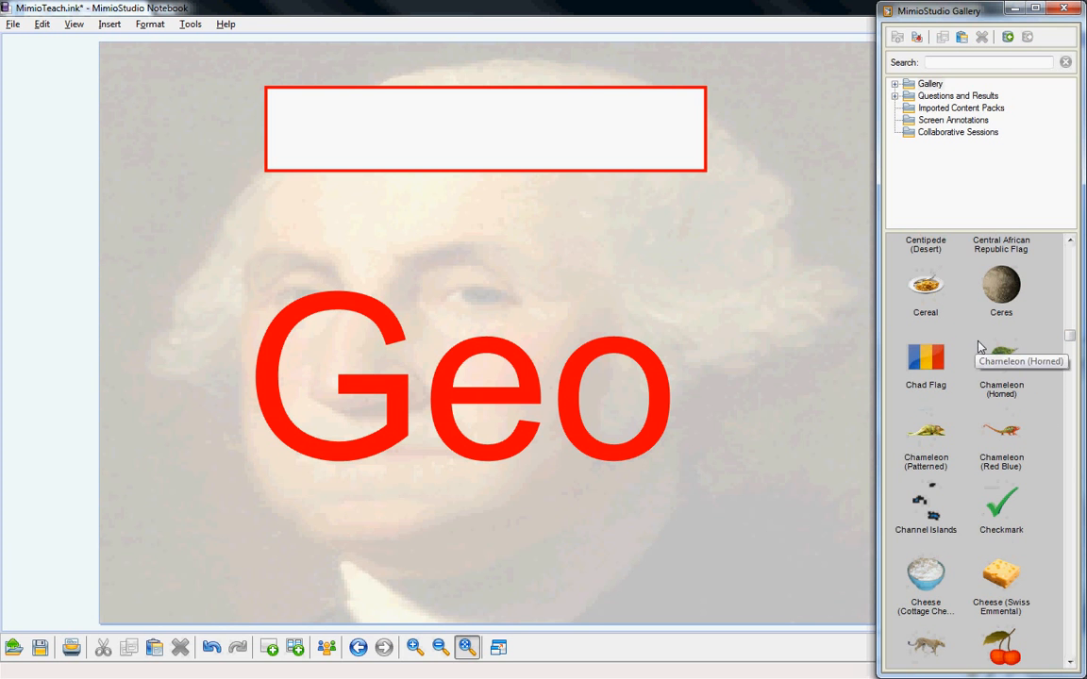
pyautogui.scroll(-15, 981, 347)
pyautogui.scroll(-15, 981, 346)
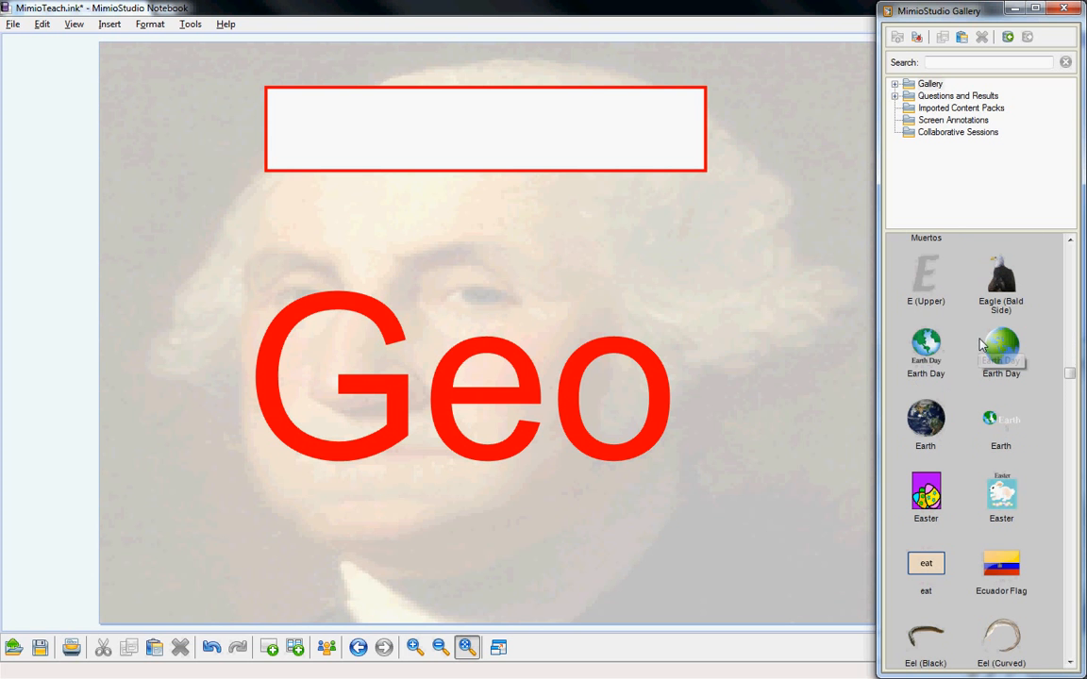
pyautogui.moveTo(934, 427); pyautogui.dragTo(658, 349)
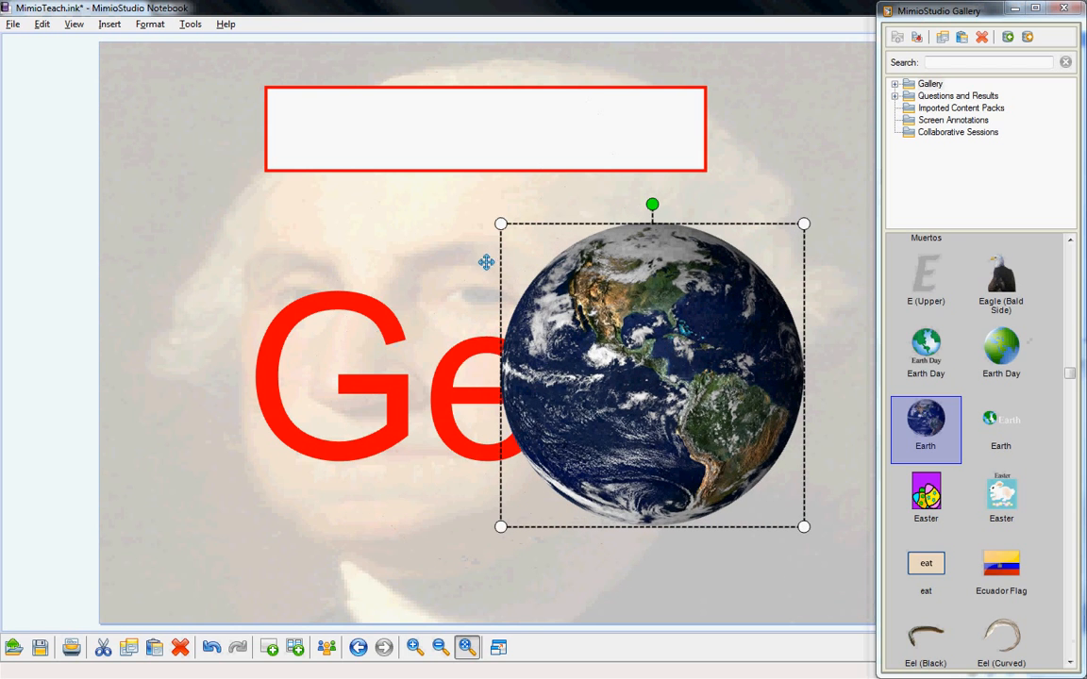
# Enlarge the Earth image and move it over the "Geo" text, then delete it from the page.
pyautogui.moveTo(501, 224); pyautogui.dragTo(457, 204)
pyautogui.moveTo(358, 185); pyautogui.dragTo(301, 184)
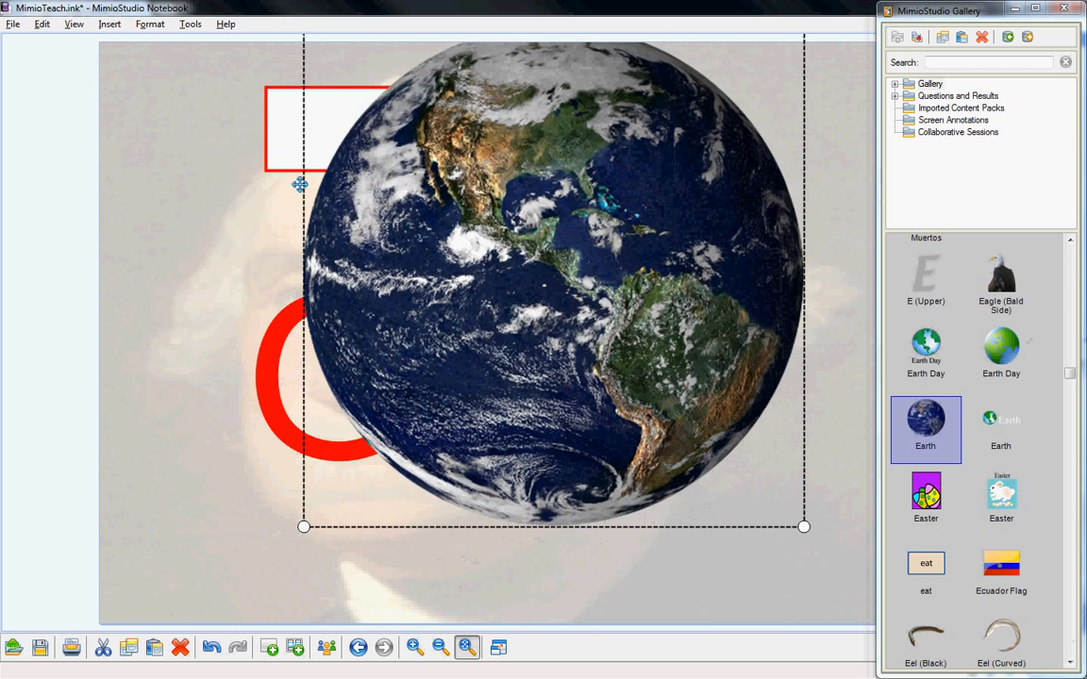
pyautogui.moveTo(582, 242); pyautogui.dragTo(536, 347)
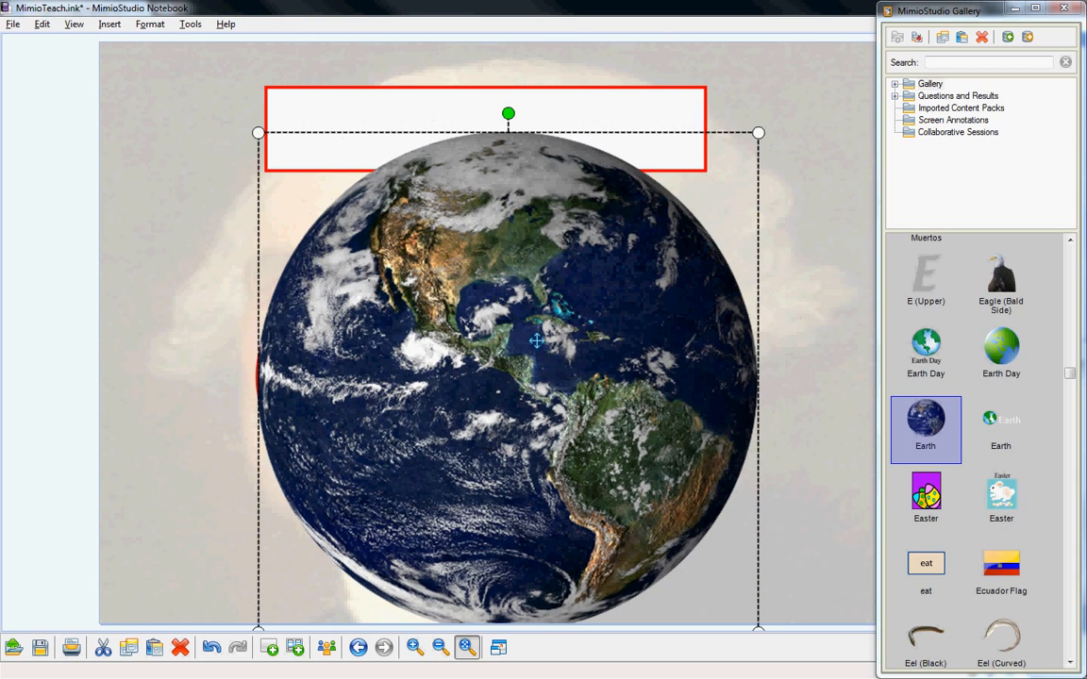
pyautogui.click(180, 647)
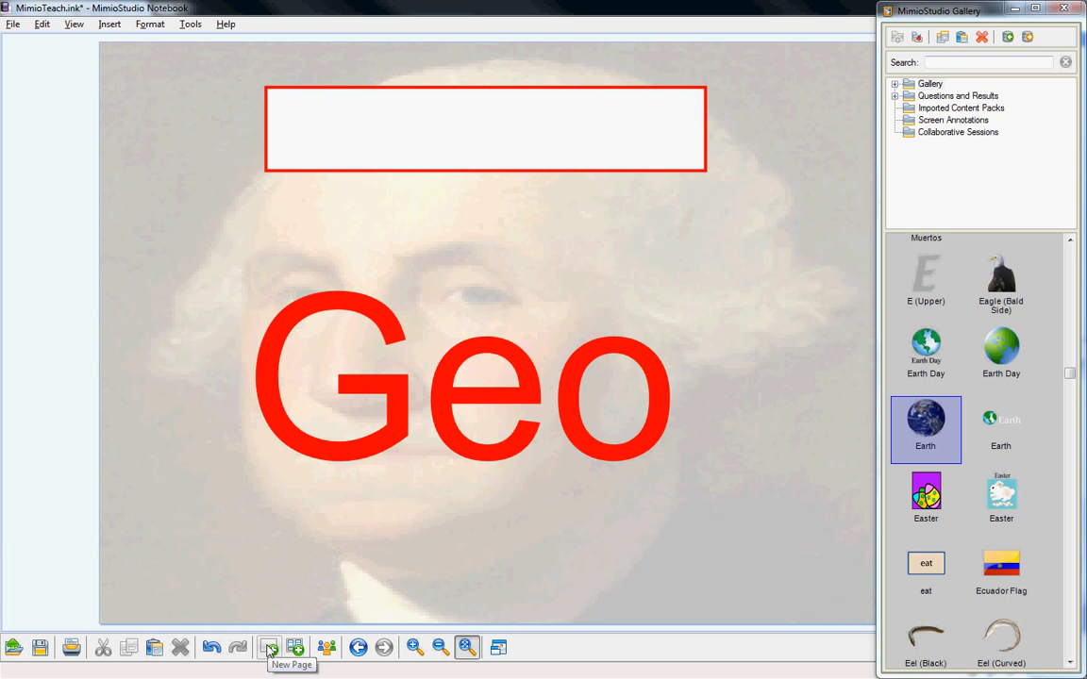
# Add a new blank page to the notebook and collapse the Gallery's Images section.
pyautogui.click(269, 648)
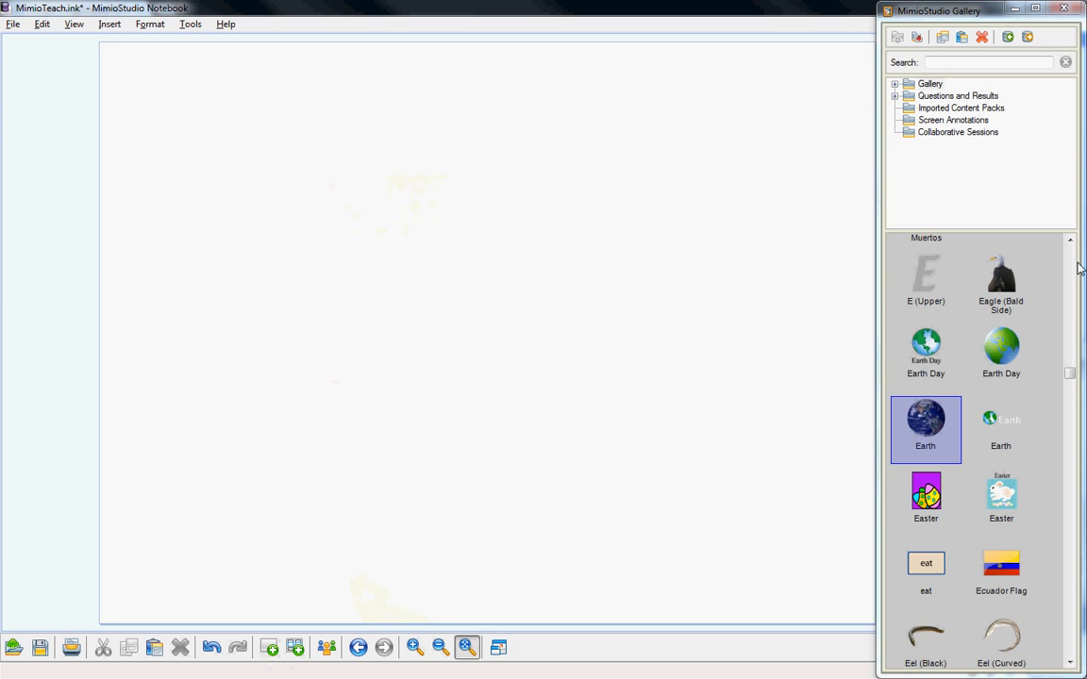
pyautogui.scroll(15, 1078, 268)
pyautogui.moveTo(1071, 344); pyautogui.dragTo(1066, 244)
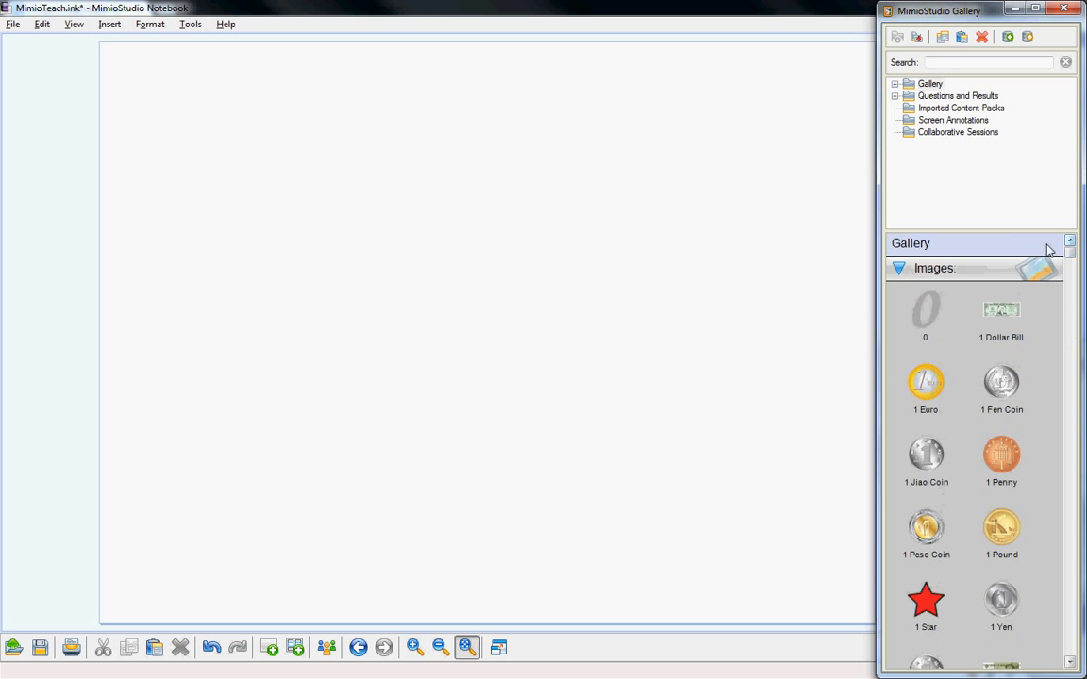
pyautogui.click(899, 269)
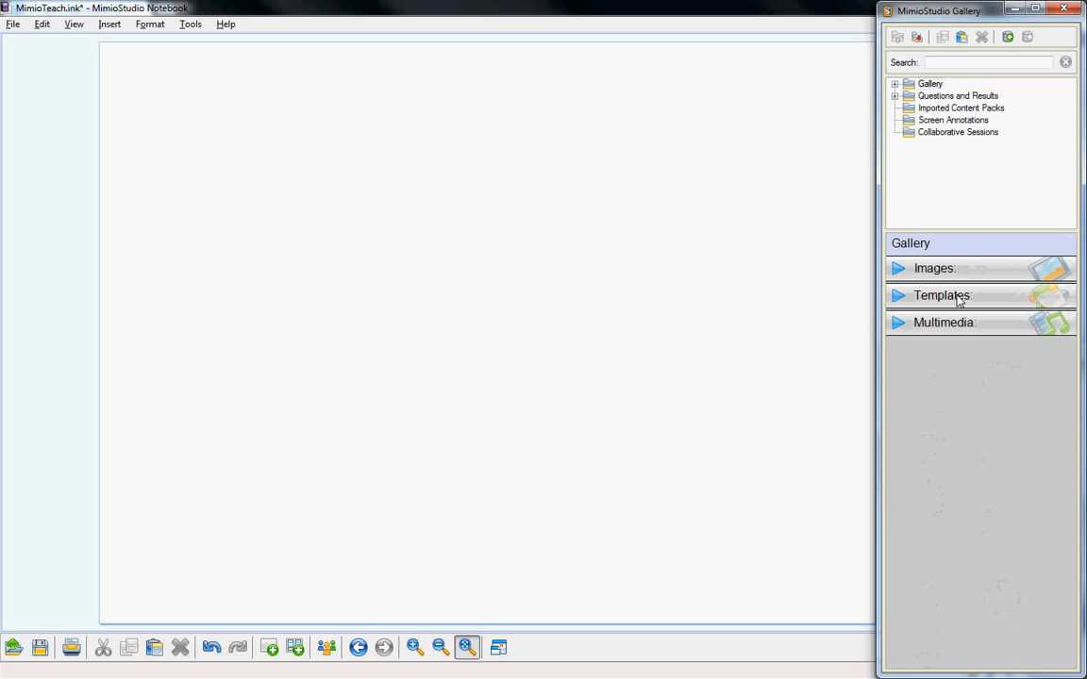
# Place the 5 Column Animal Groups template from the Gallery's Templates section on the blank page.
pyautogui.click(898, 295)
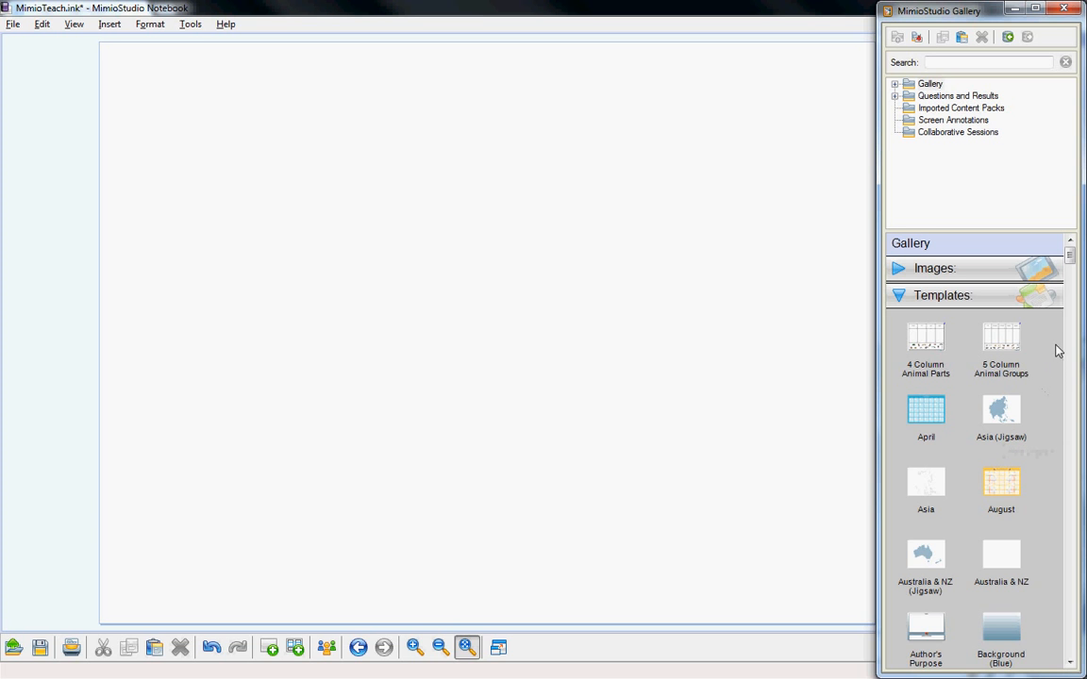
pyautogui.doubleClick(1006, 347)
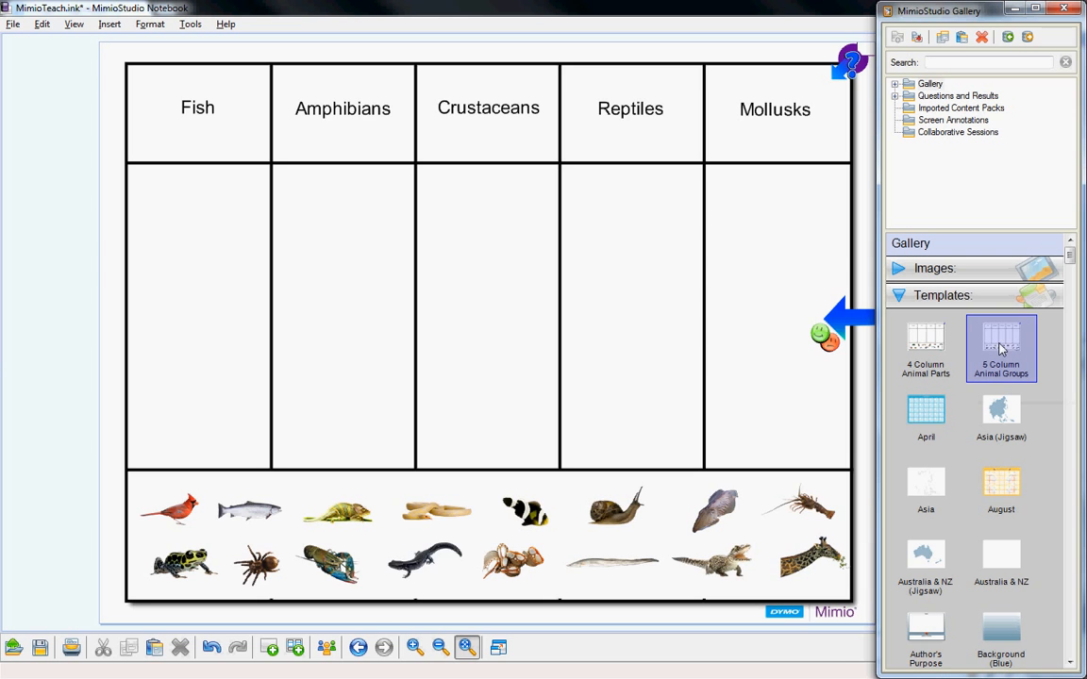
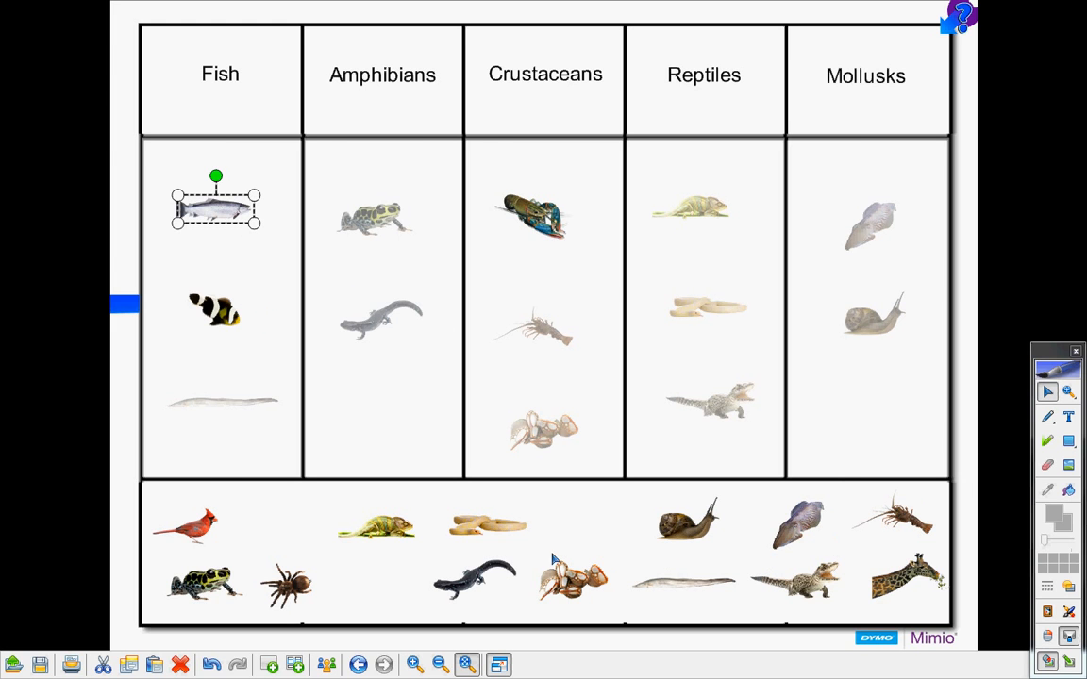
# Slide the answer panel back across the table to the edge of the Mollusks column and exit full-screen view.
pyautogui.moveTo(129, 304); pyautogui.dragTo(943, 304)
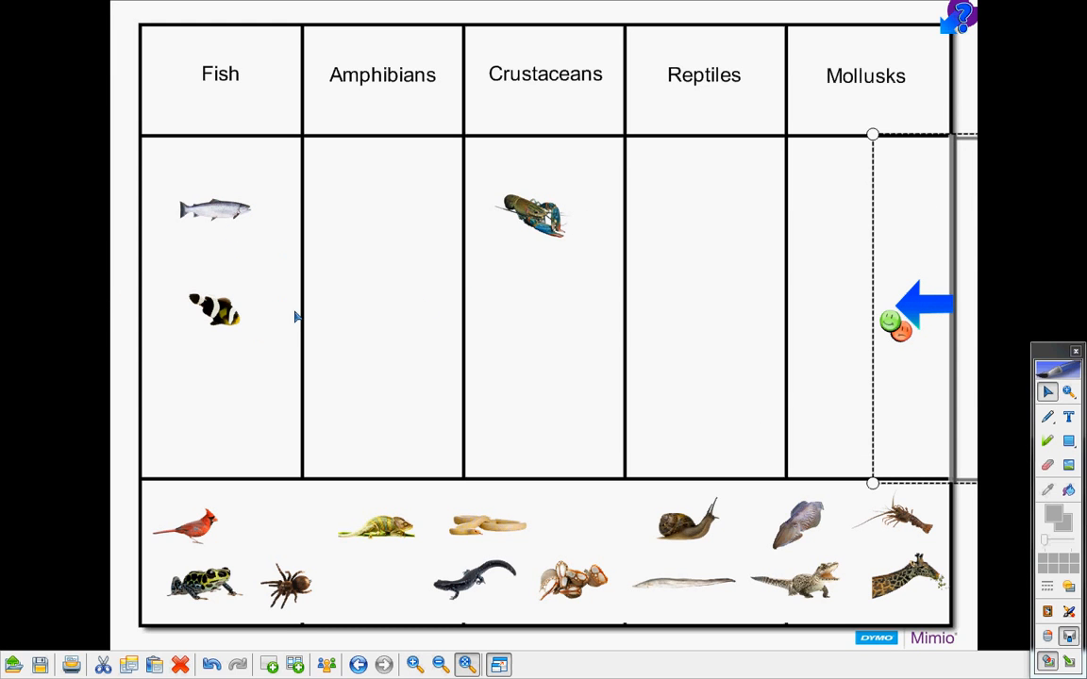
pyautogui.click(499, 665)
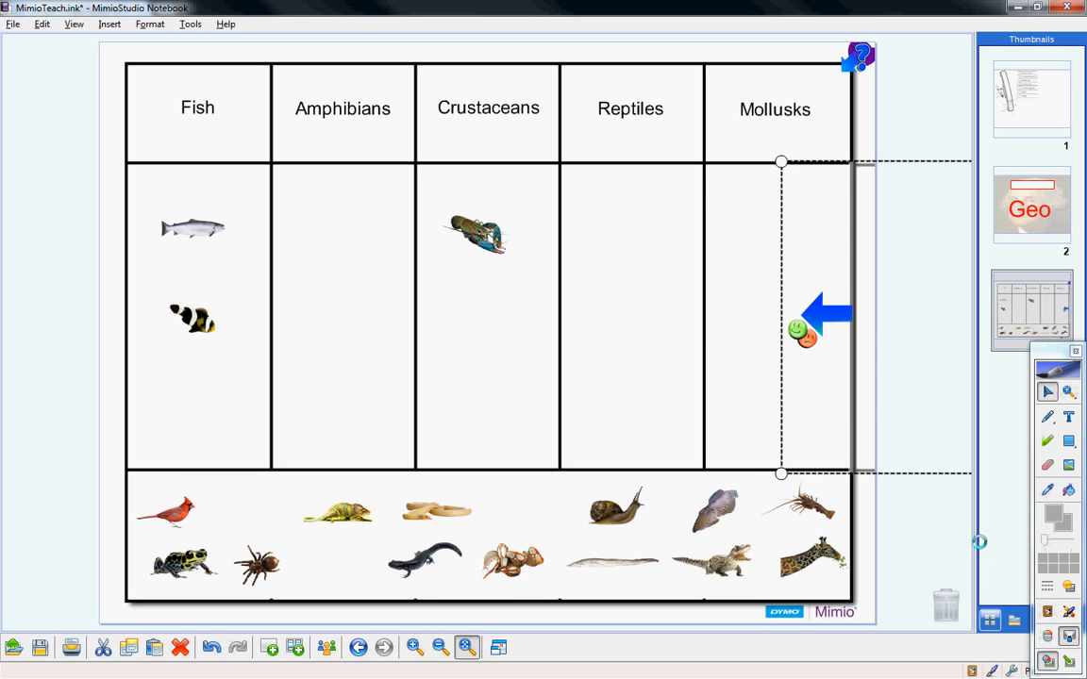
# Reopen the Gallery and browse its Templates section through to the end of the list.
pyautogui.click(1047, 613)
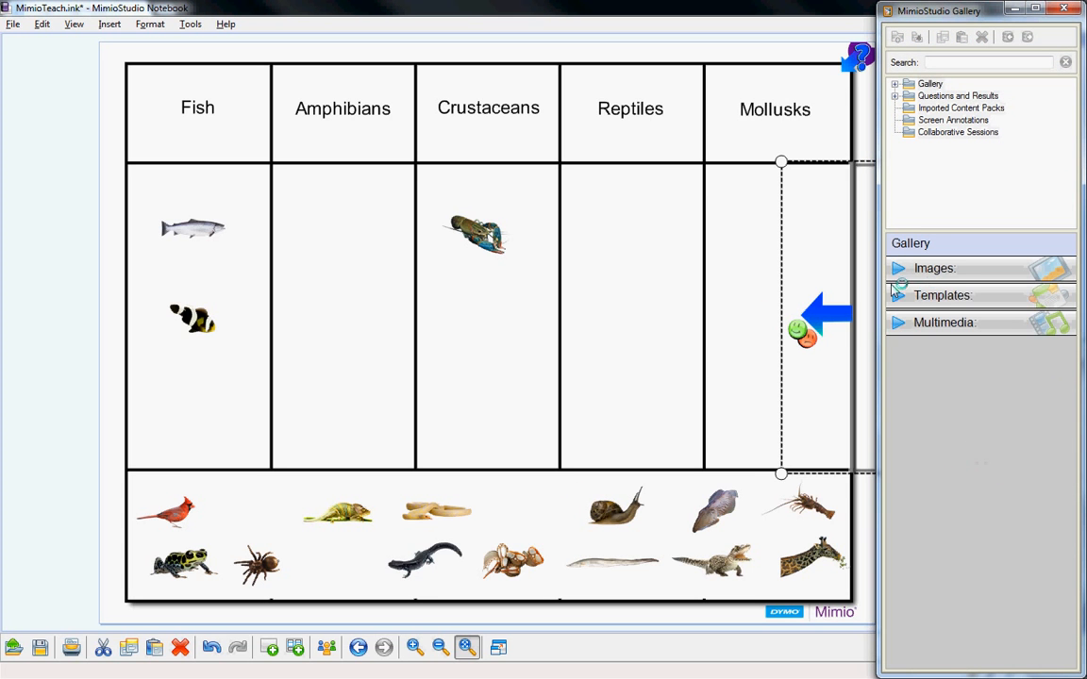
pyautogui.click(929, 296)
pyautogui.scroll(-4, 1008, 415)
pyautogui.scroll(-10, 1007, 415)
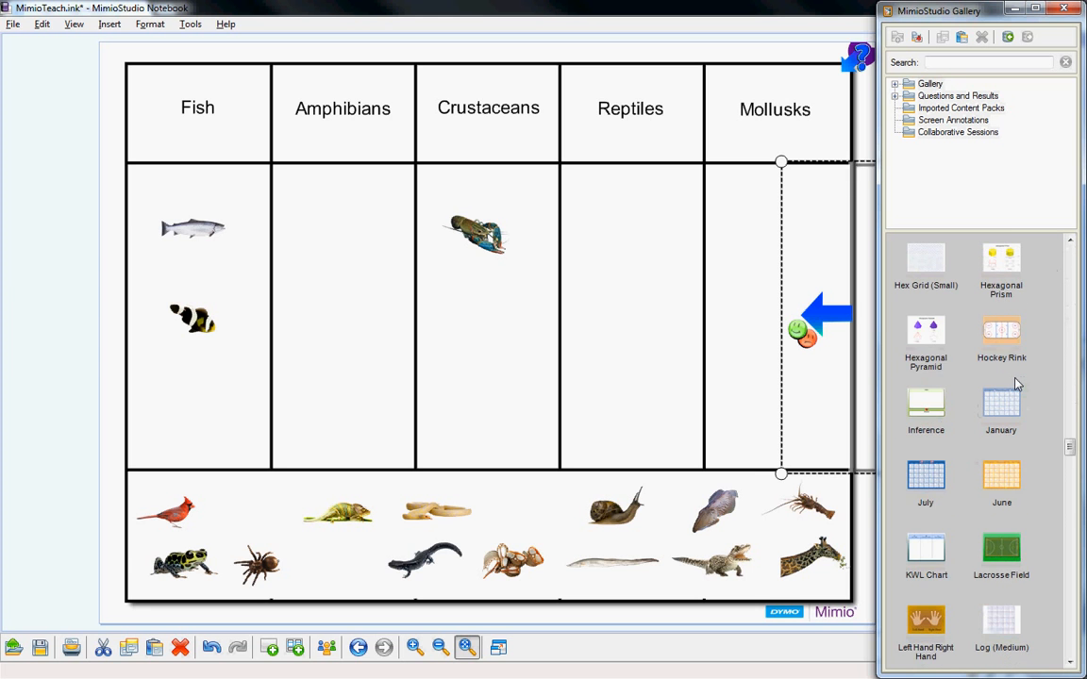
pyautogui.scroll(-5, 1009, 387)
pyautogui.scroll(-6, 1014, 387)
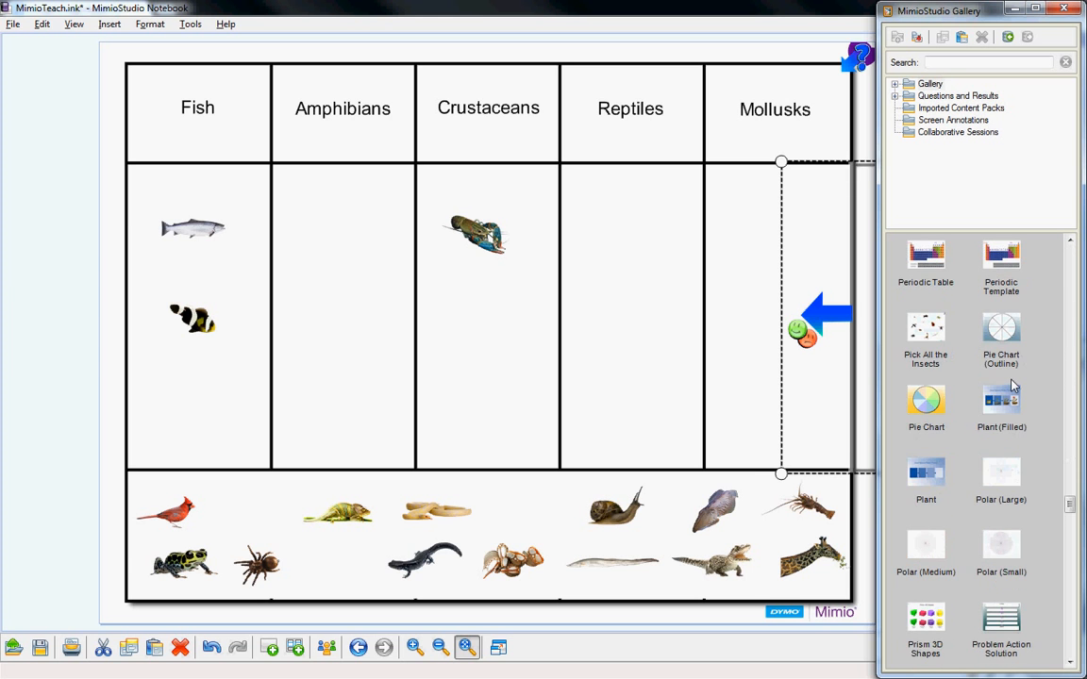
pyautogui.scroll(-15, 1014, 384)
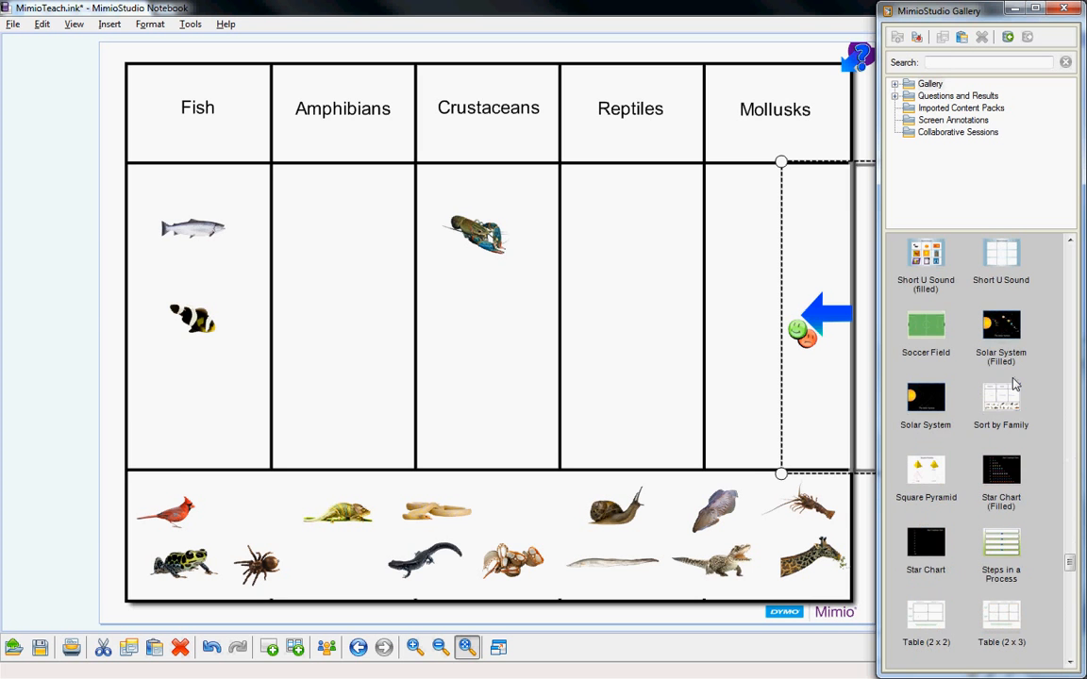
pyautogui.scroll(5, 1014, 384)
pyautogui.scroll(12, 1014, 383)
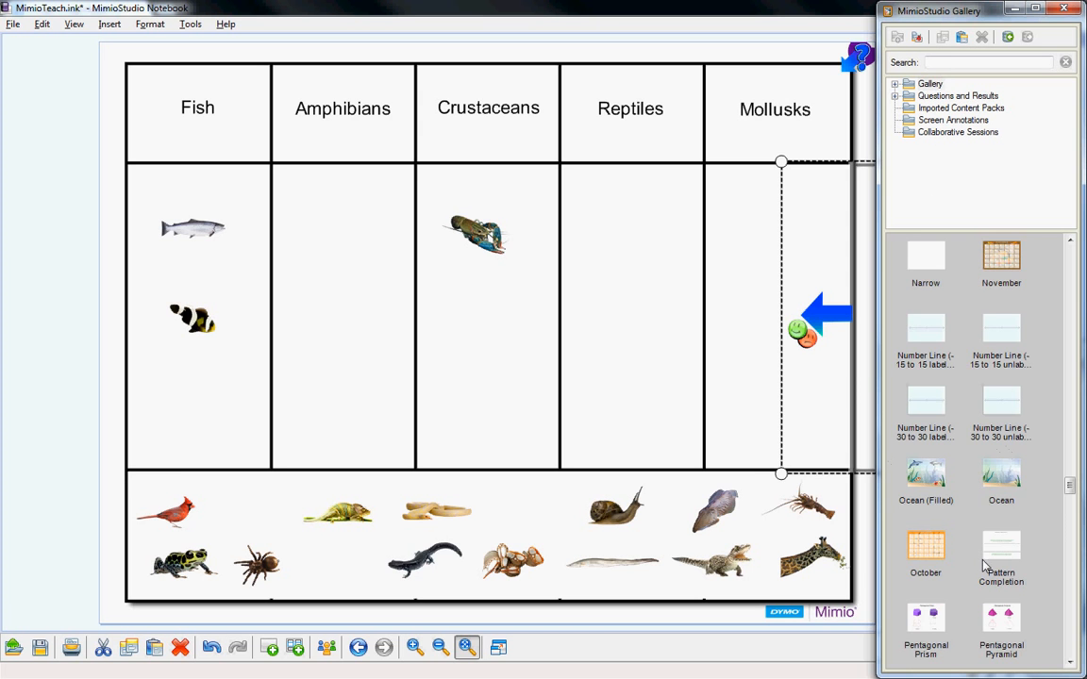
pyautogui.scroll(-5, 984, 554)
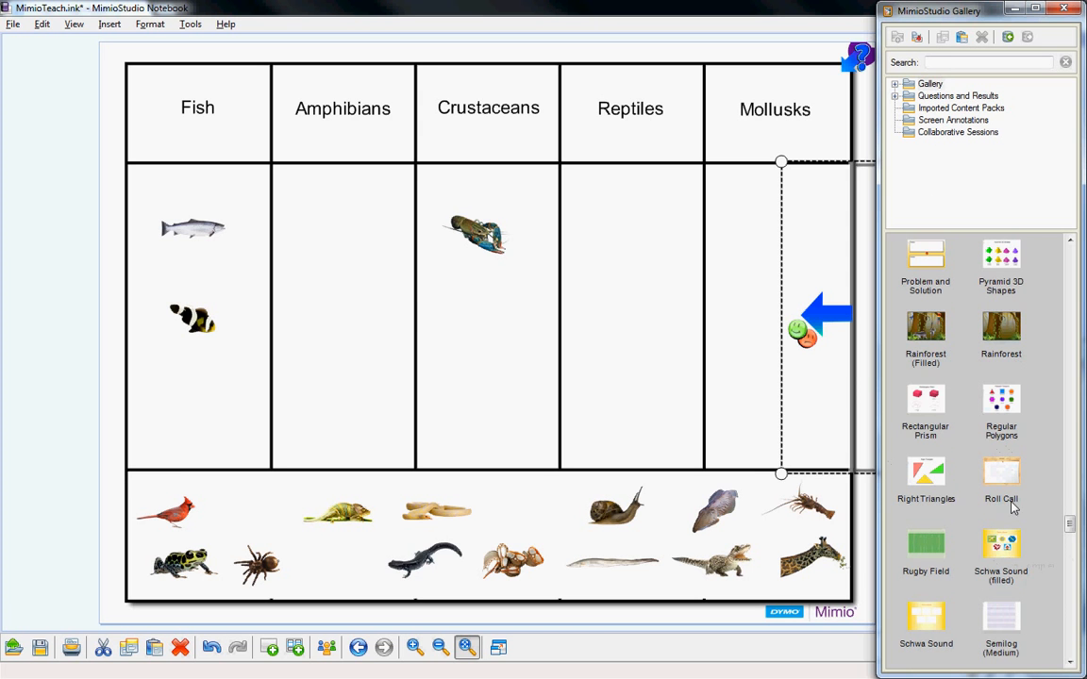
pyautogui.scroll(-5, 1012, 508)
pyautogui.scroll(-3, 1017, 507)
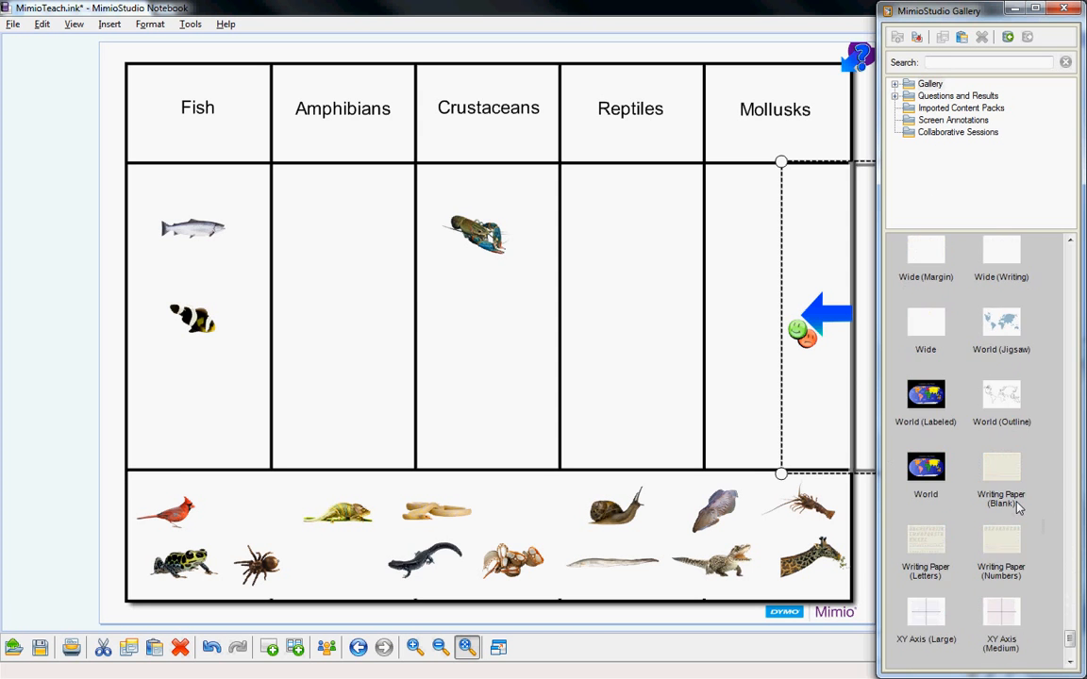
pyautogui.scroll(-3, 1017, 508)
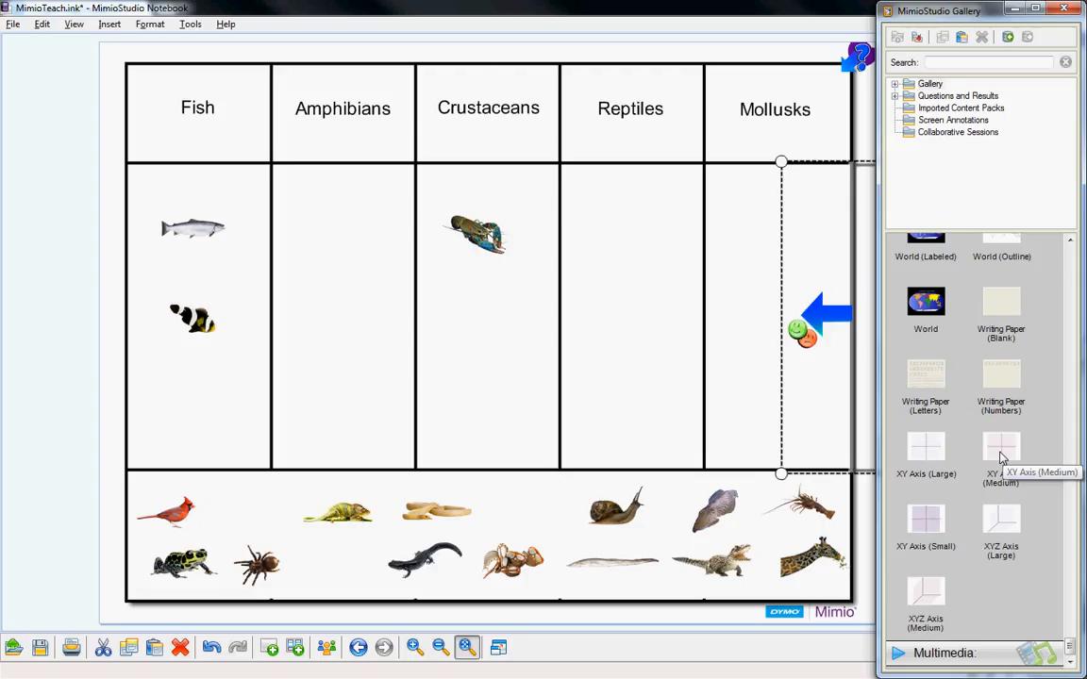
# Apply the XY Axis (Large) template to the animal groups page, and delete all selectable objects on the page.
pyautogui.click(930, 458)
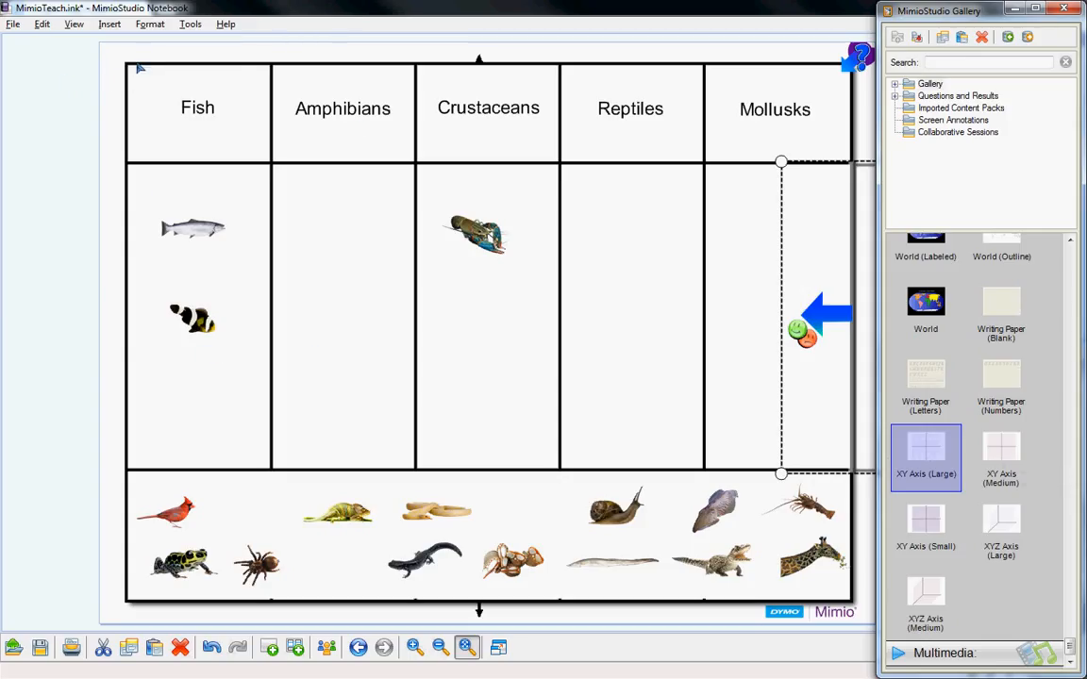
pyautogui.hotkey('ctrl', 'a')
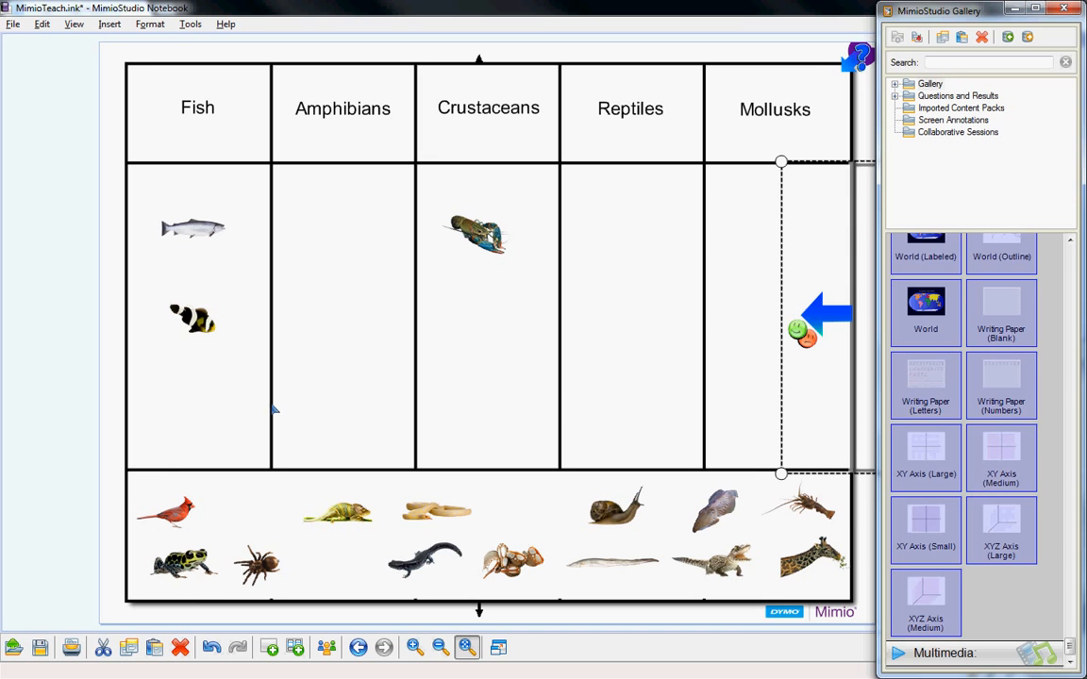
pyautogui.click(510, 360)
pyautogui.hotkey('ctrl', 'a')
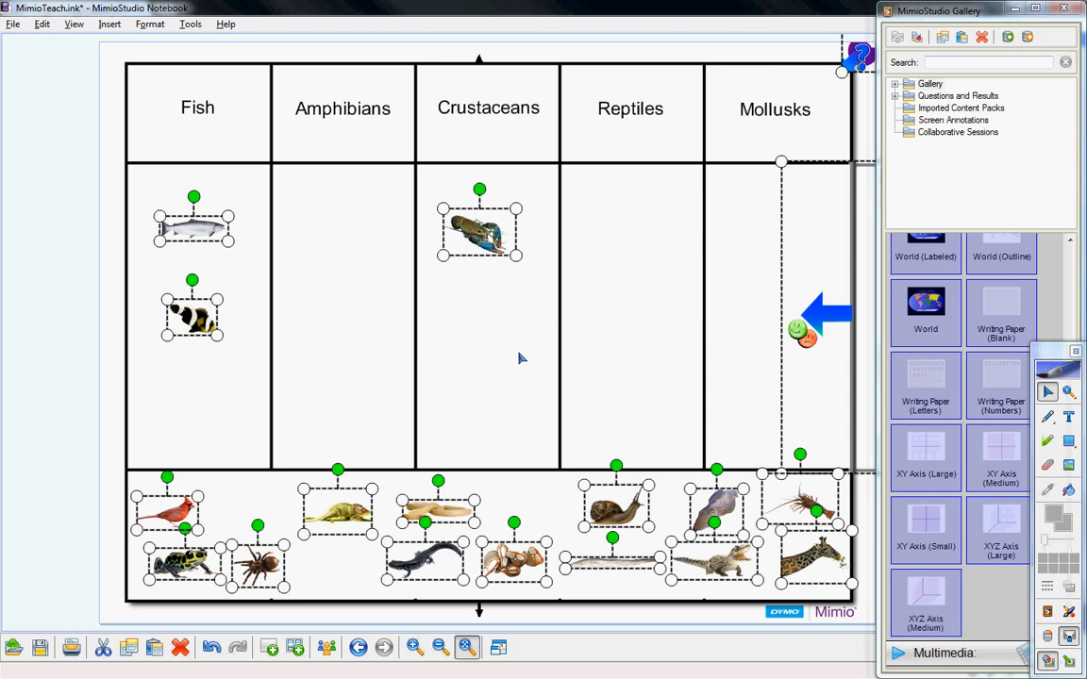
pyautogui.press('Delete')
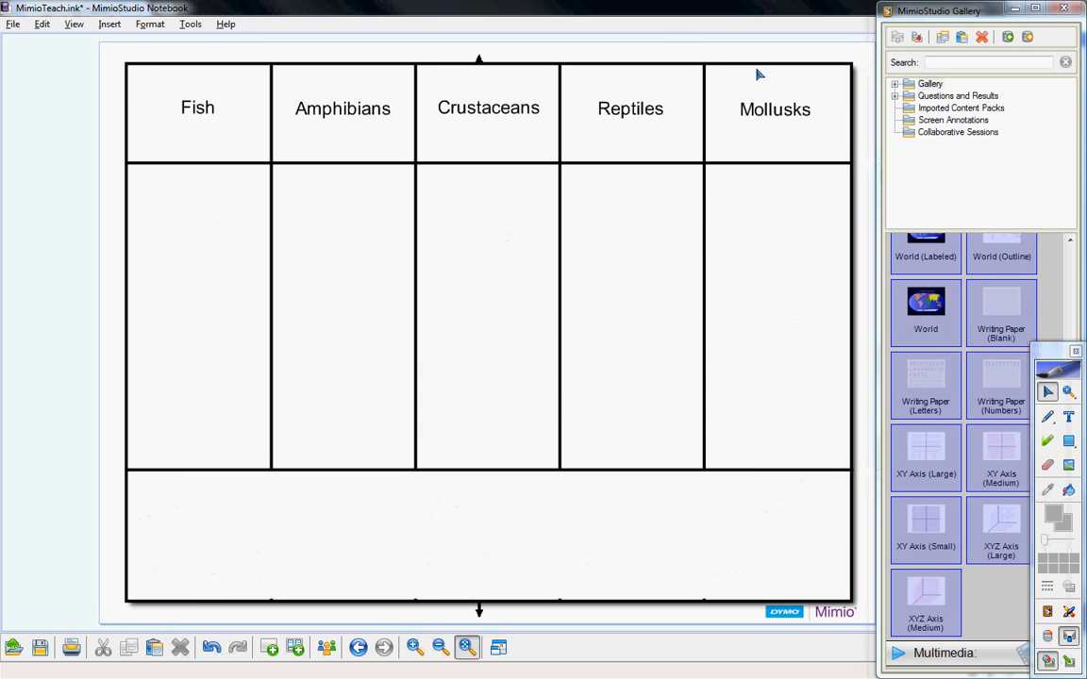
# Delete the animal groups page from the notebook and add a new blank page in its place.
pyautogui.moveTo(932, 16); pyautogui.dragTo(668, 16)
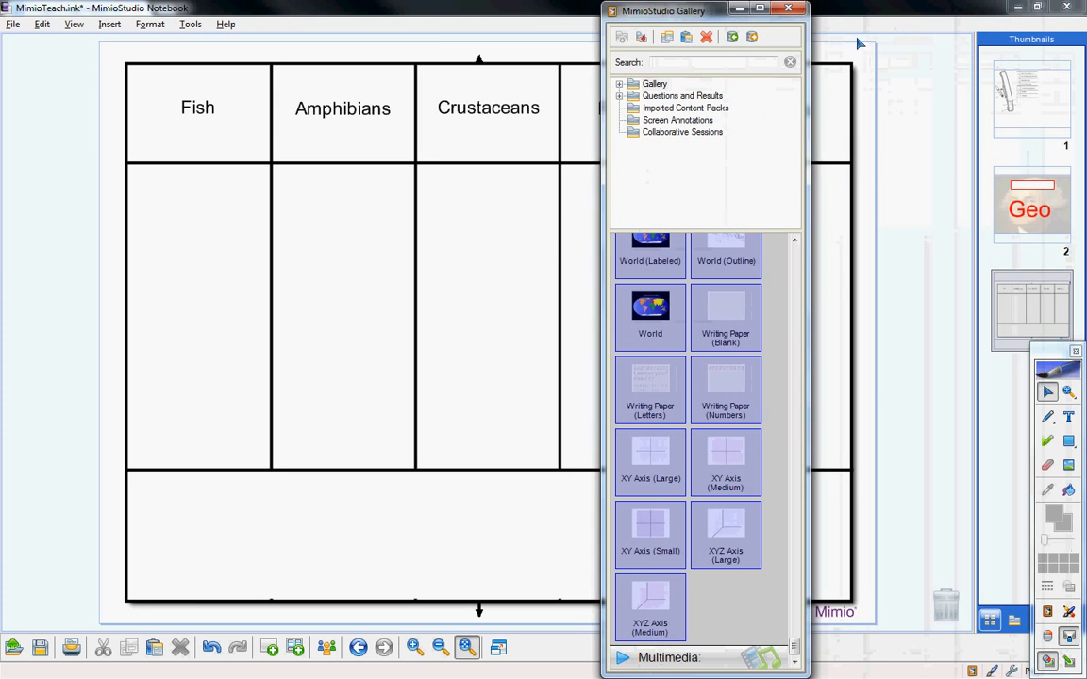
pyautogui.click(1026, 305)
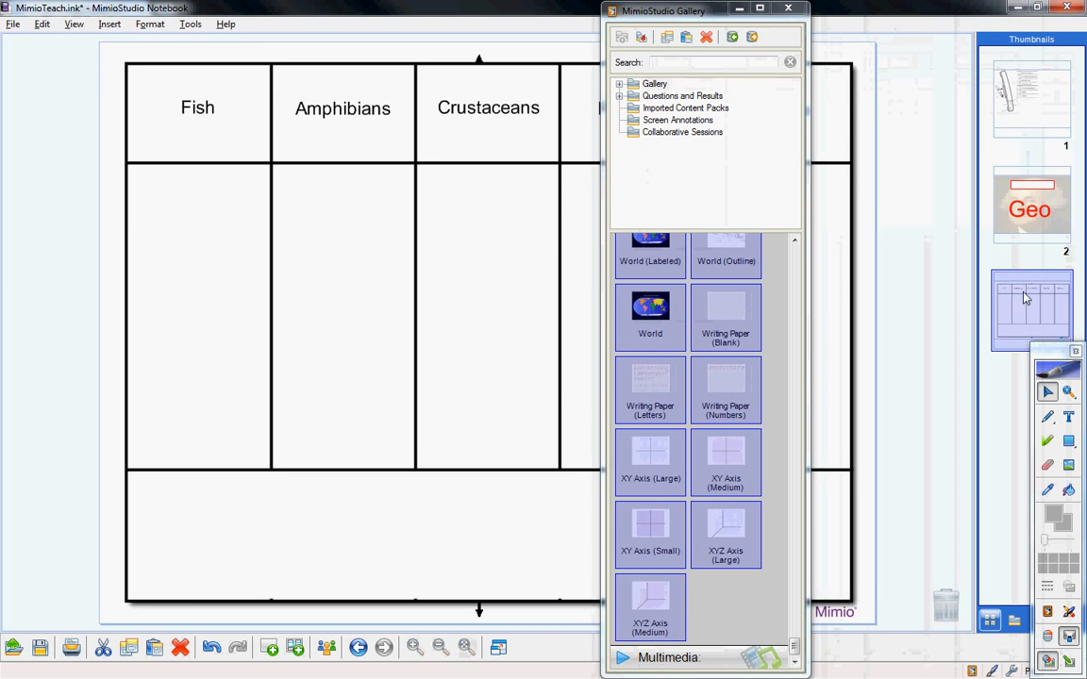
pyautogui.press('Delete')
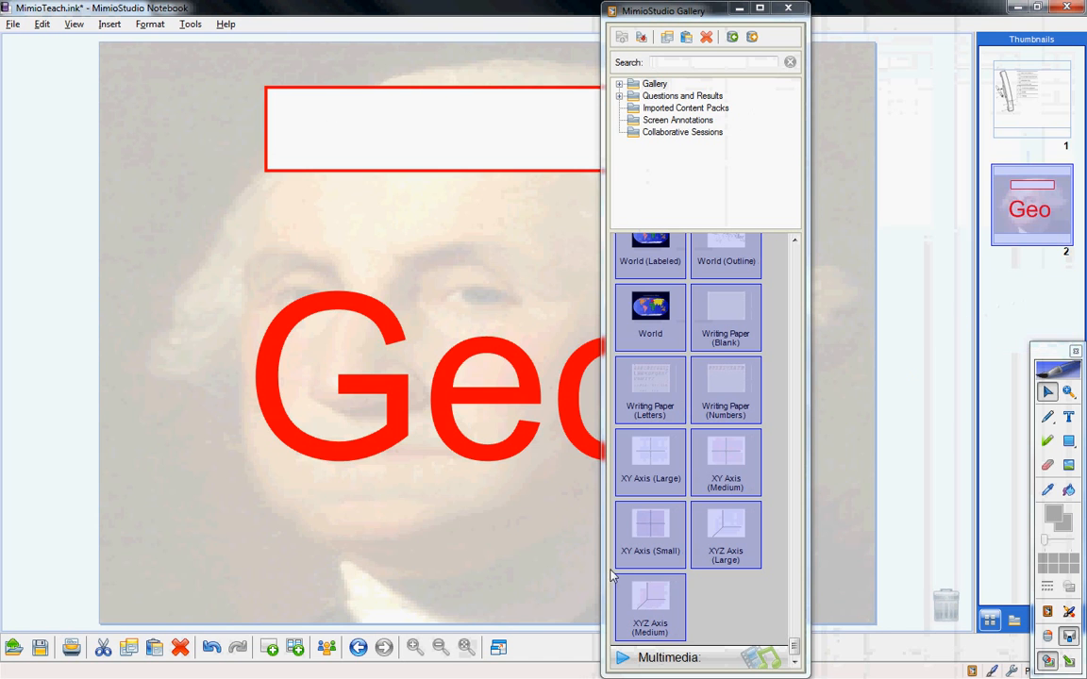
pyautogui.click(272, 651)
pyautogui.moveTo(654, 9); pyautogui.dragTo(994, 16)
pyautogui.click(1005, 596)
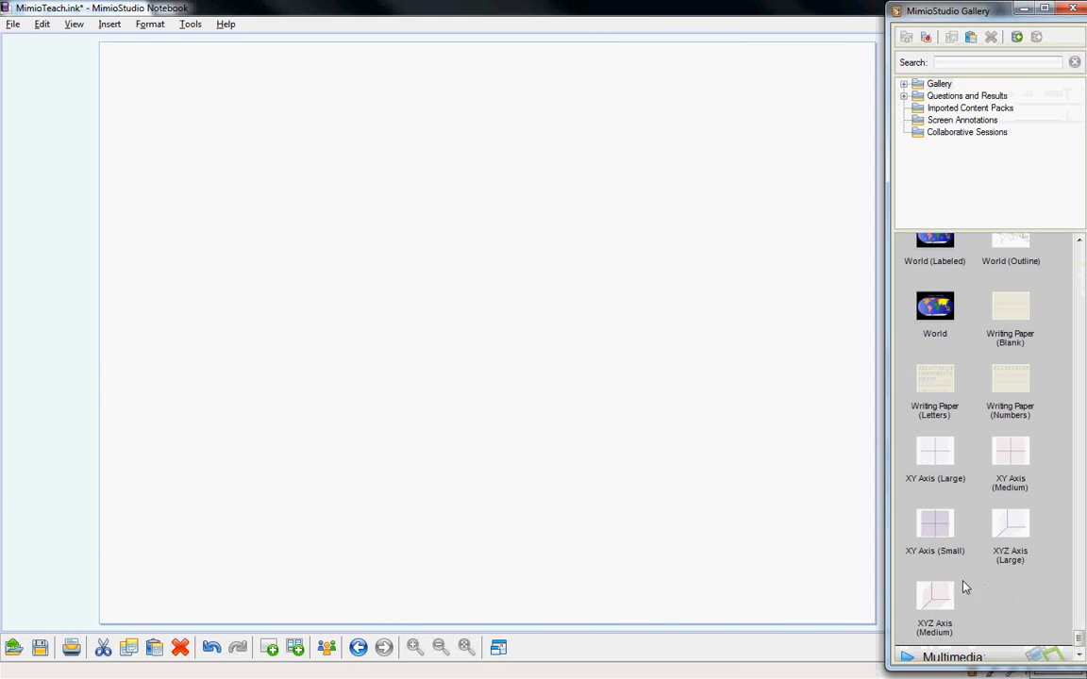
# Apply the XY Axis (Large) template to the blank page and undo it.
pyautogui.doubleClick(934, 460)
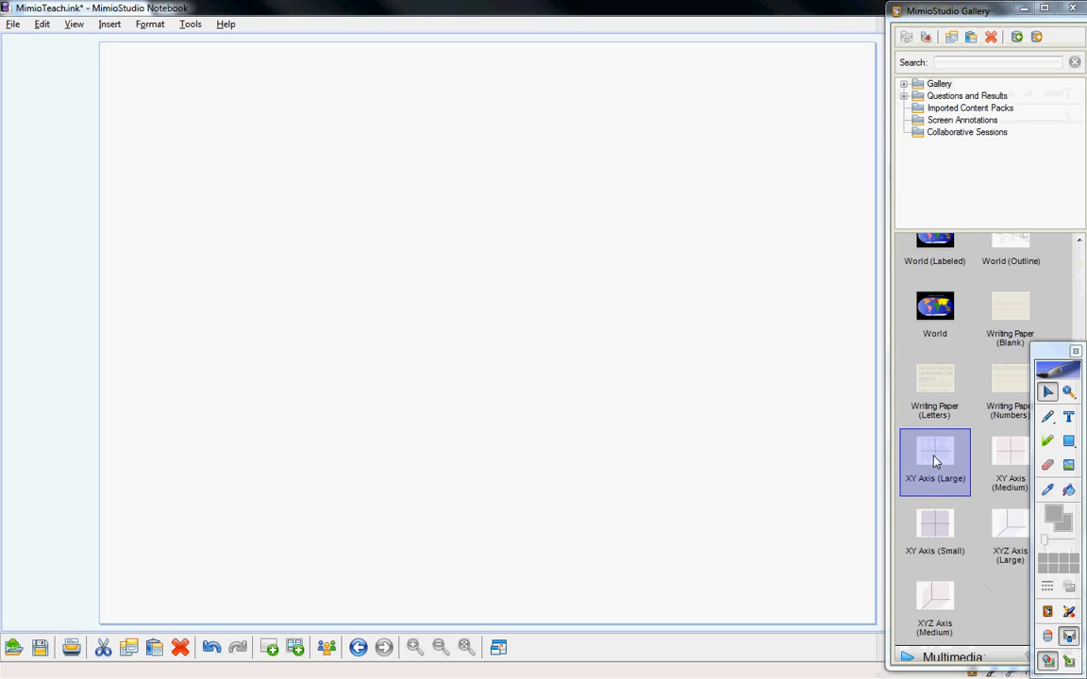
pyautogui.moveTo(566, 200); pyautogui.dragTo(415, 189)
pyautogui.rightClick(413, 193)
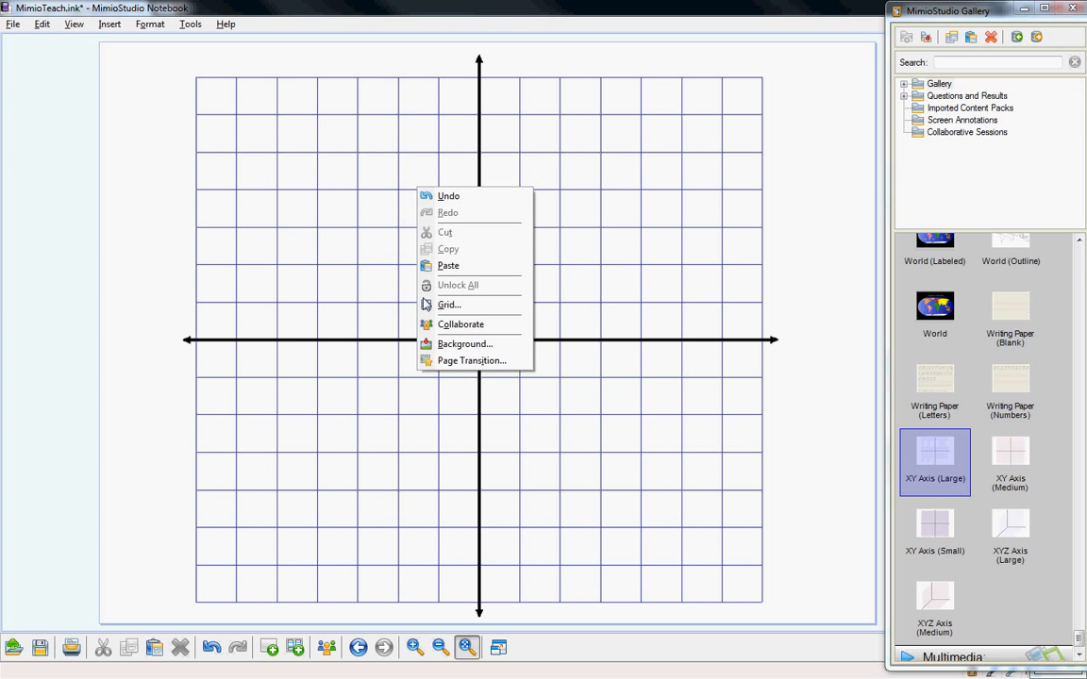
pyautogui.click(610, 290)
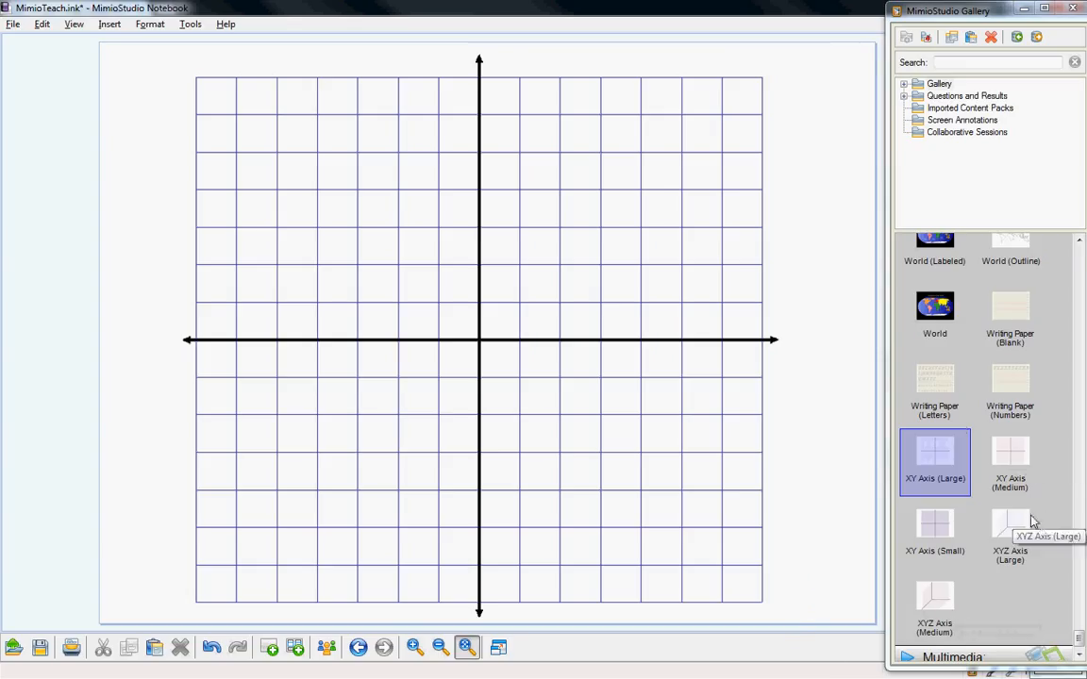
pyautogui.click(211, 647)
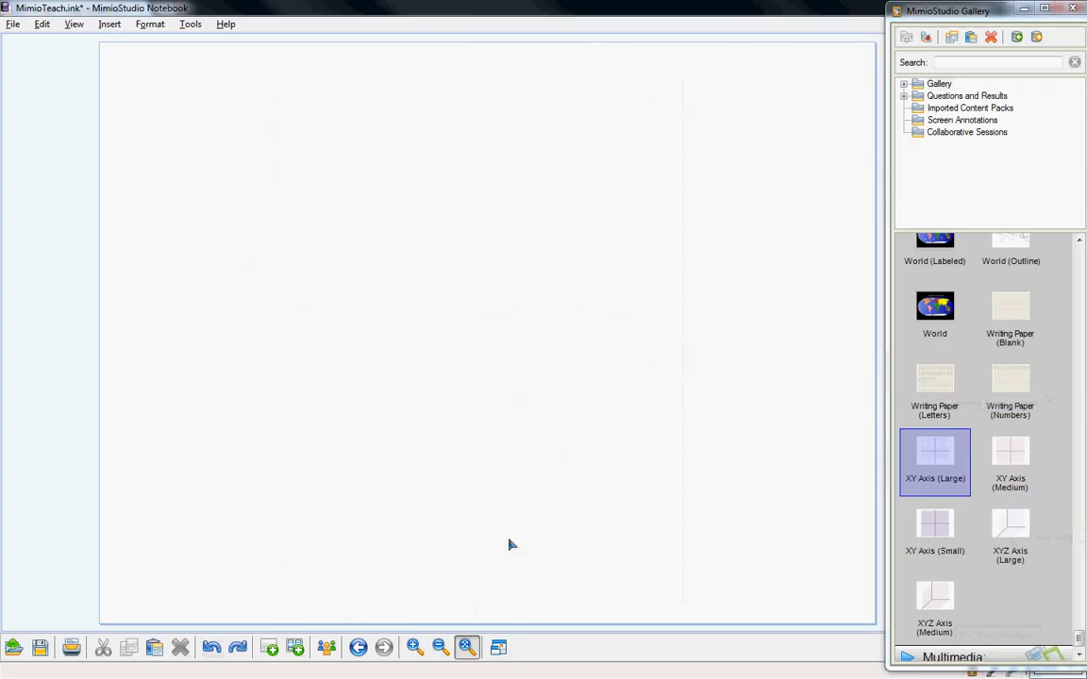
# Try the Writing Paper (Letters), Writing Paper (Blank) and World templates on the page in turn, undoing the first one.
pyautogui.doubleClick(941, 385)
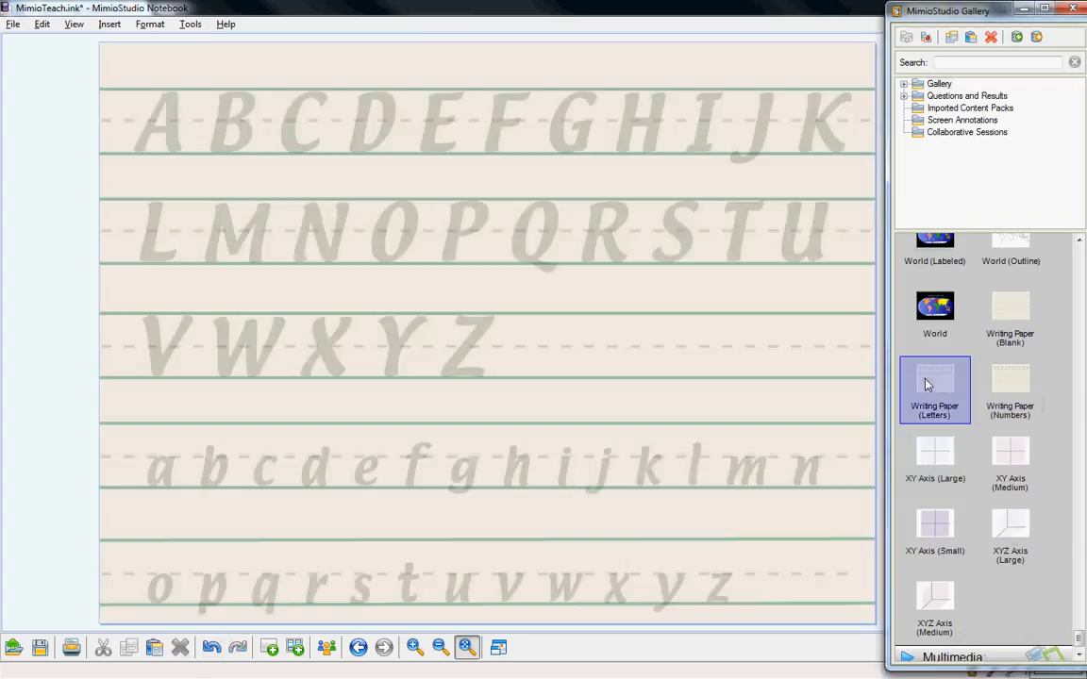
pyautogui.click(211, 647)
pyautogui.doubleClick(994, 308)
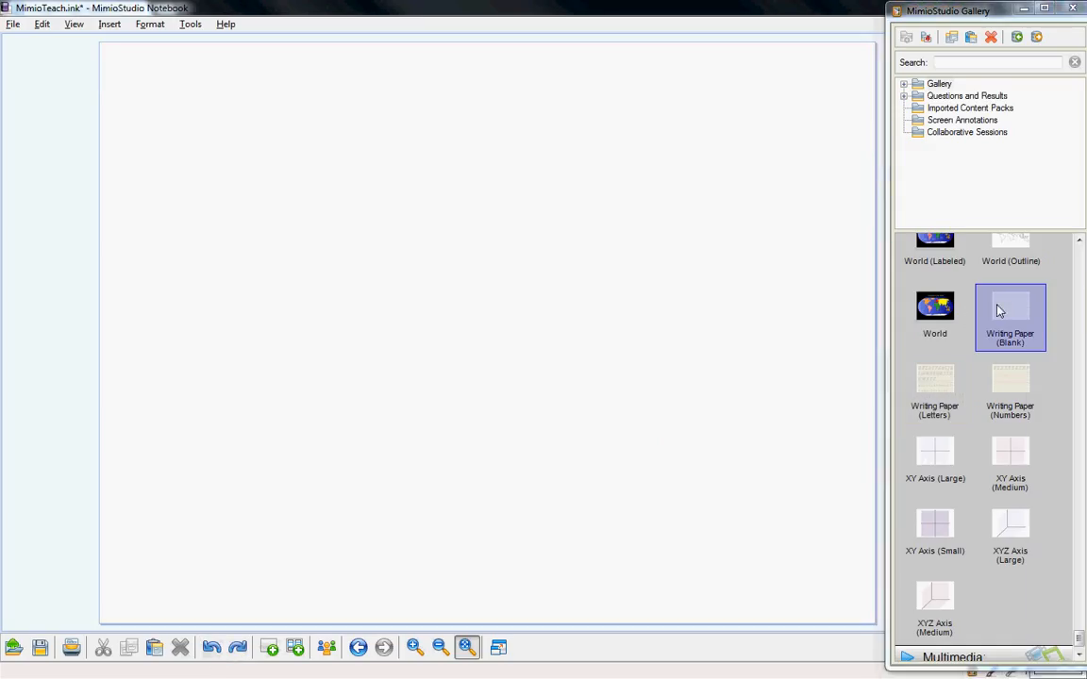
pyautogui.doubleClick(946, 317)
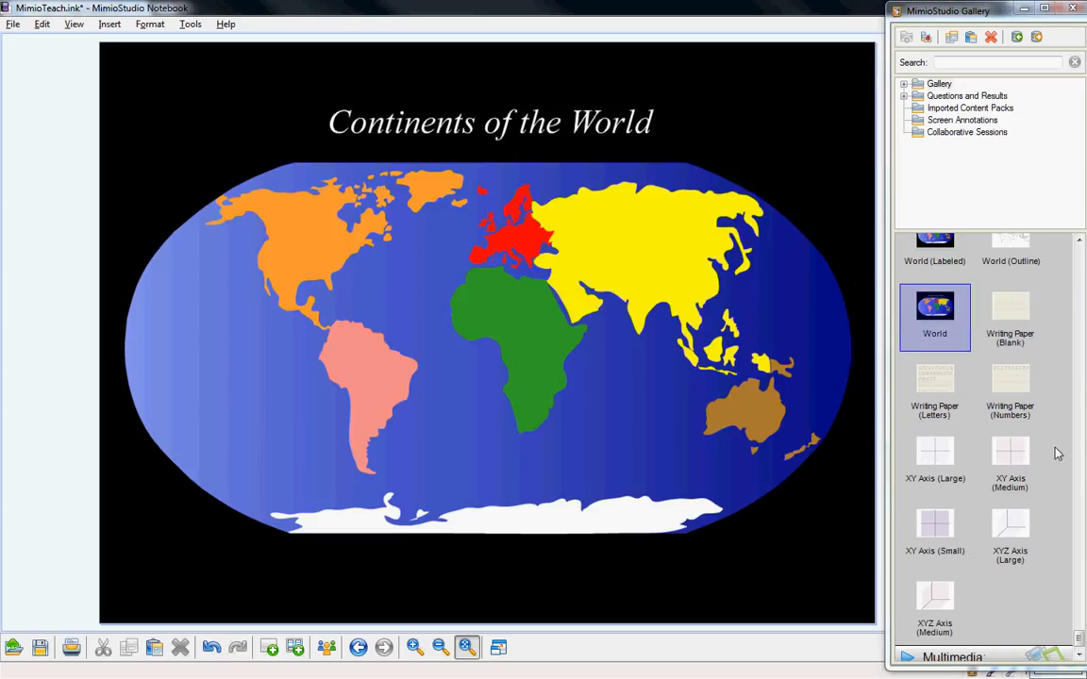
# Collapse the Gallery's Templates section and expand the Multimedia section.
pyautogui.moveTo(1077, 639); pyautogui.dragTo(1072, 247)
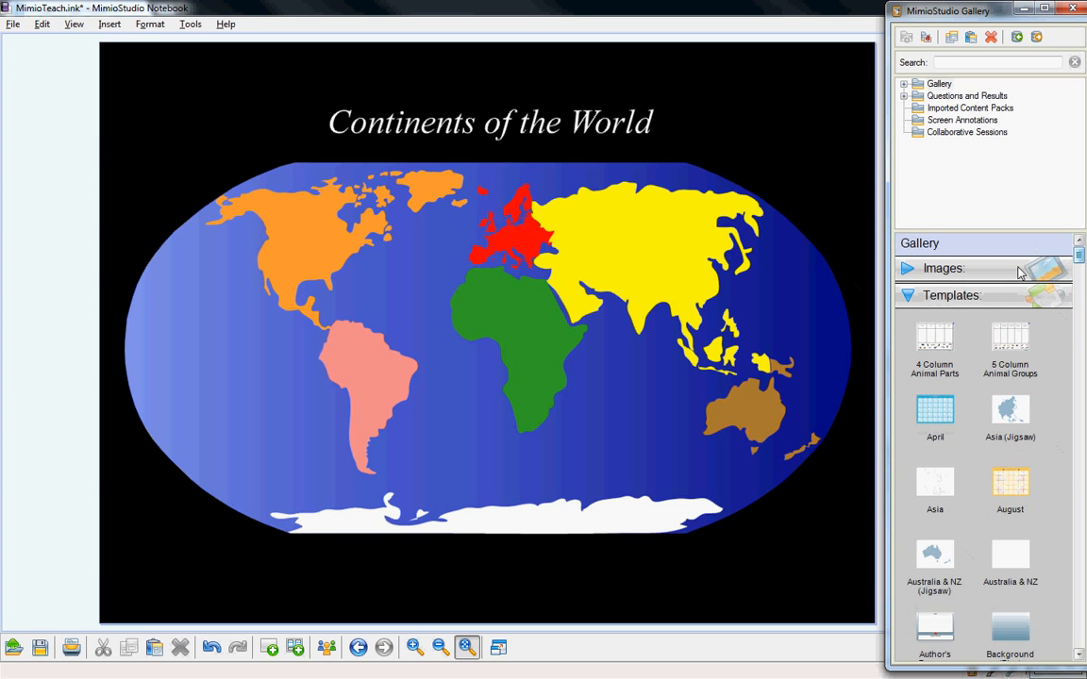
pyautogui.click(948, 296)
pyautogui.click(941, 323)
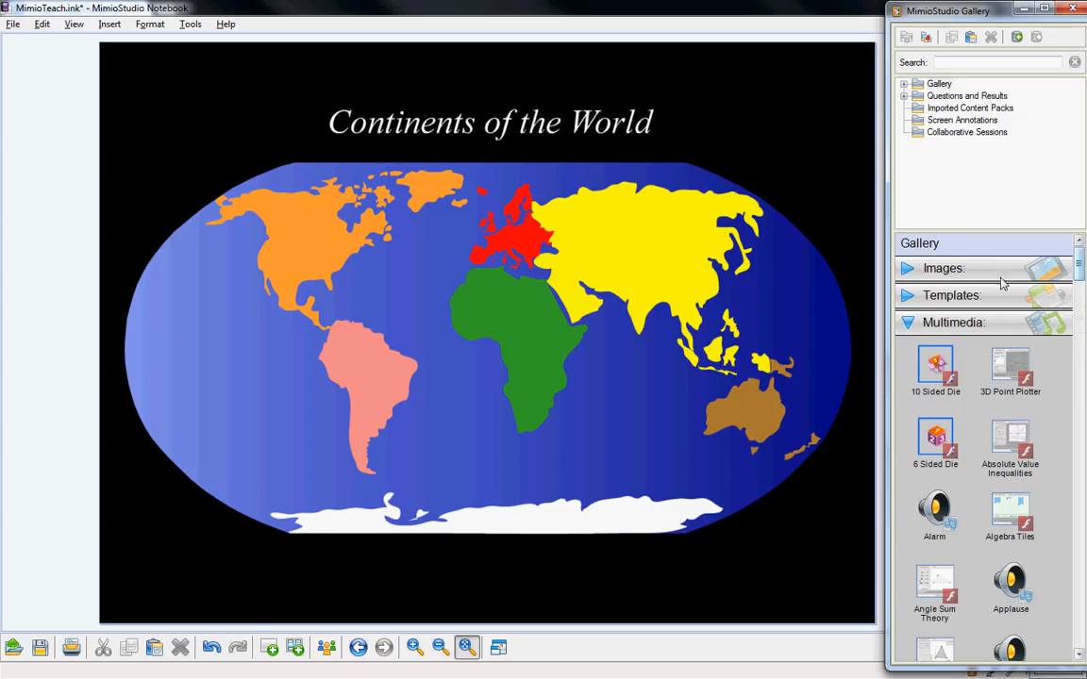
# Undo the World template and move forward from the "Geo" page to the blank page.
pyautogui.click(212, 647)
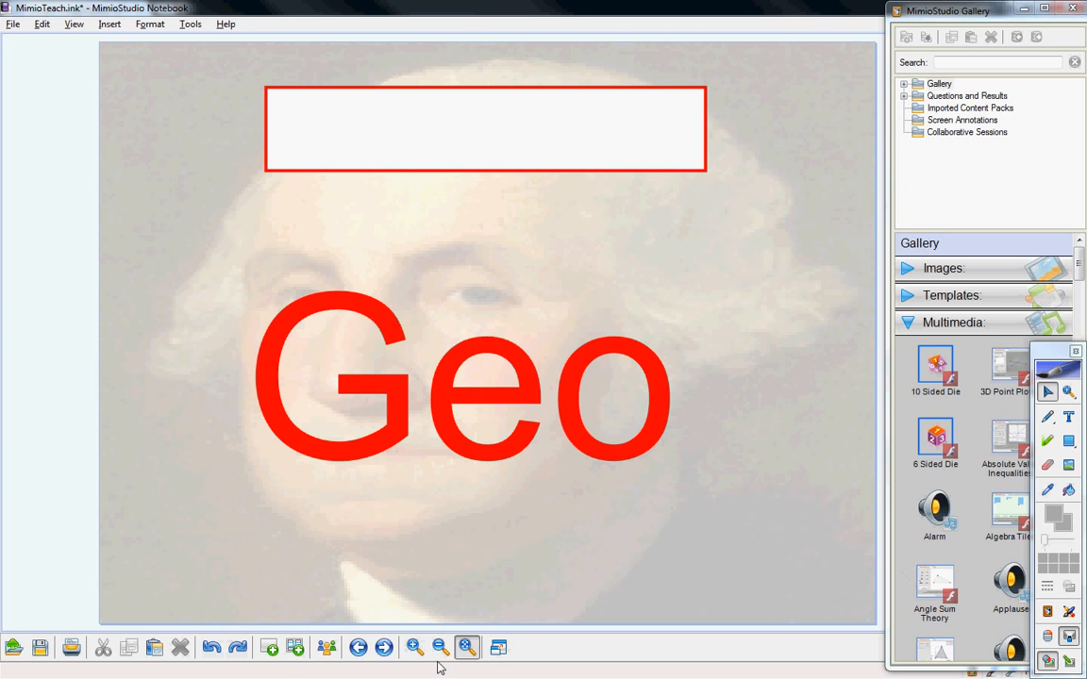
pyautogui.click(384, 647)
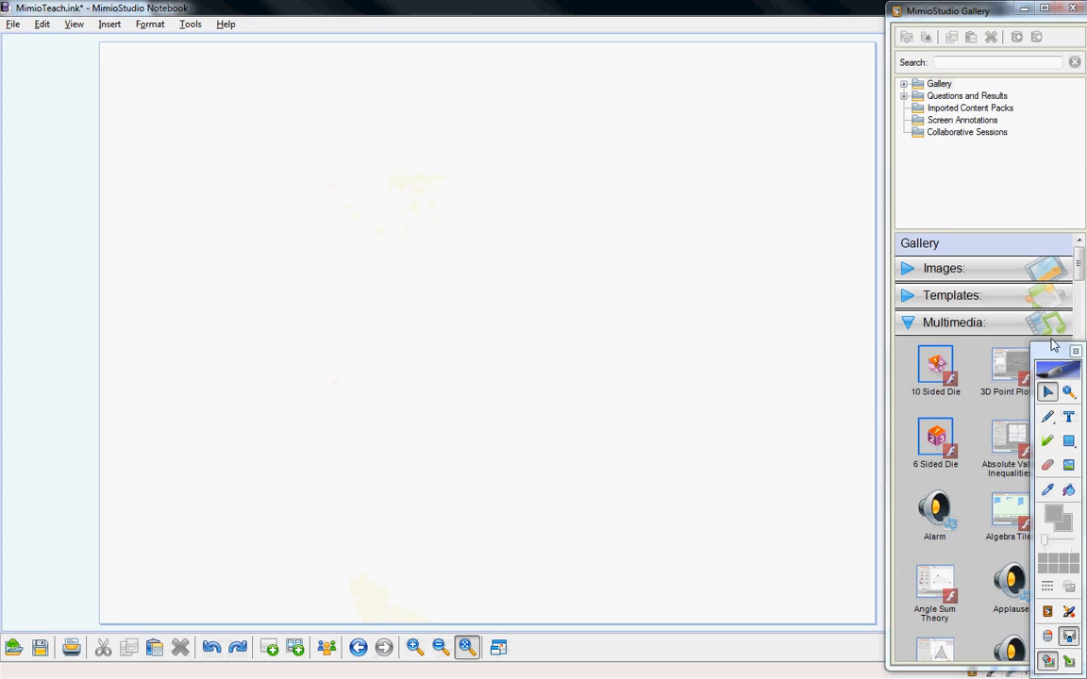
# Place the Owl Pellet Dissection activity from the Multimedia section on the page and enlarge it to the page's upper-right corner.
pyautogui.moveTo(1080, 270); pyautogui.dragTo(1083, 512)
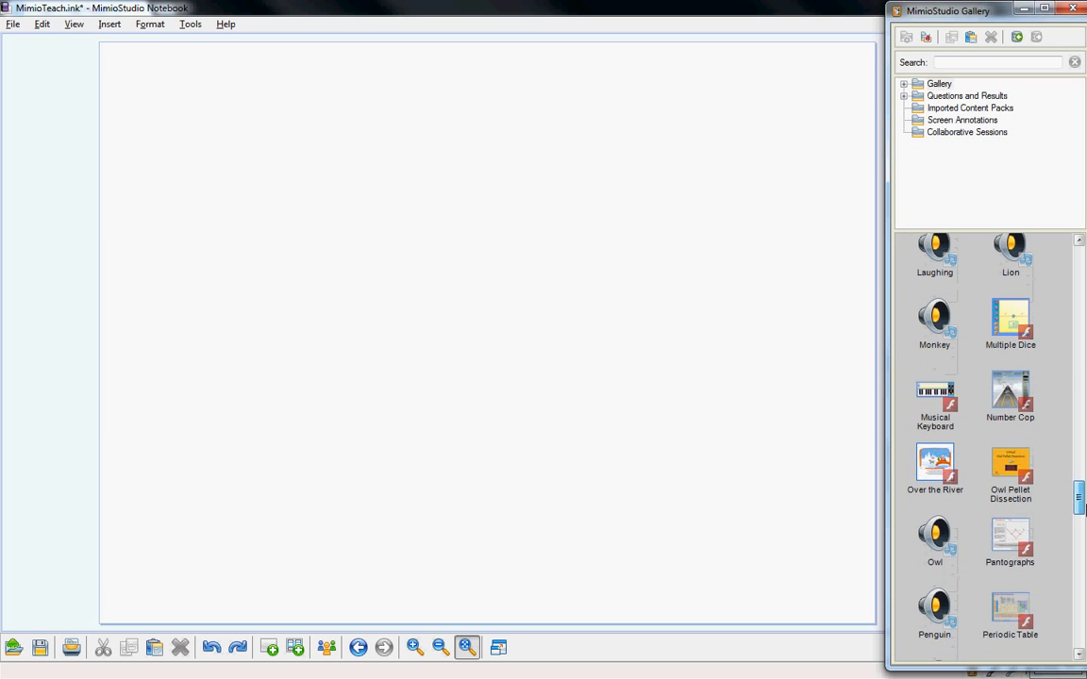
pyautogui.doubleClick(1009, 472)
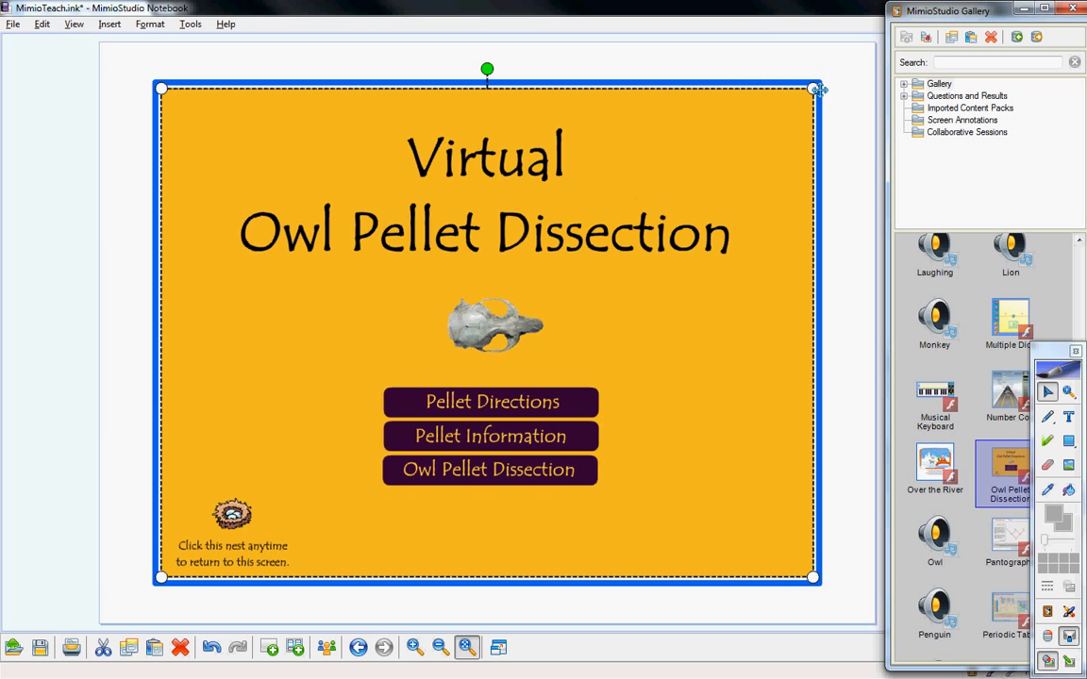
pyautogui.moveTo(813, 89); pyautogui.dragTo(872, 43)
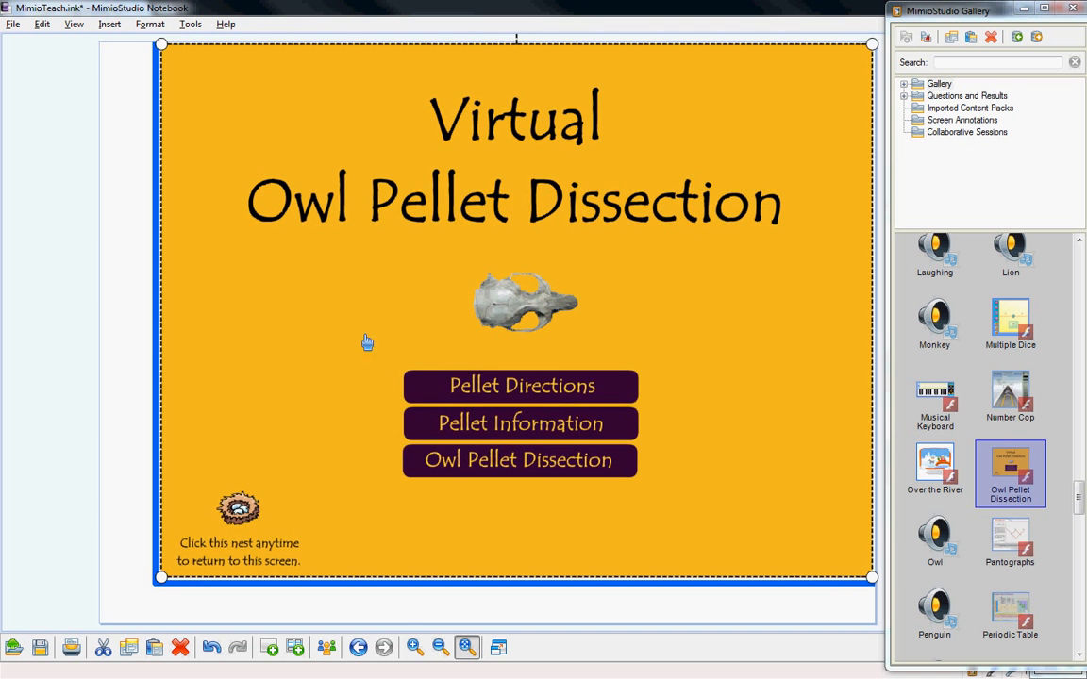
# Enlarge the Owl Pellet Dissection activity to fill the whole page and lock it in place.
pyautogui.moveTo(161, 576); pyautogui.dragTo(105, 616)
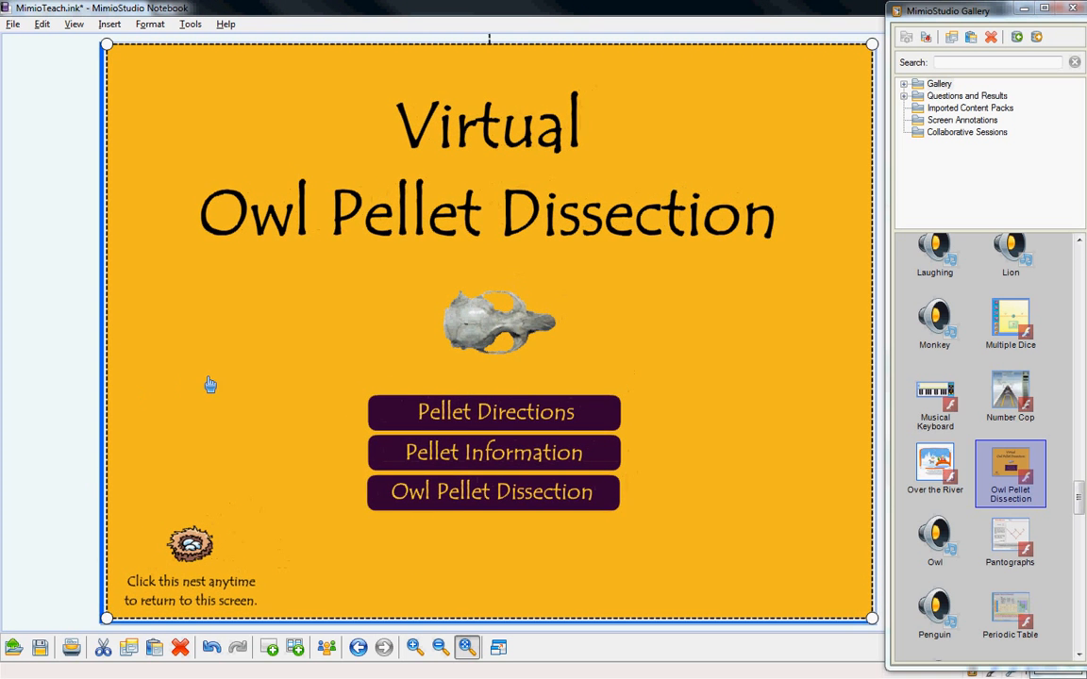
pyautogui.rightClick(184, 338)
pyautogui.click(243, 510)
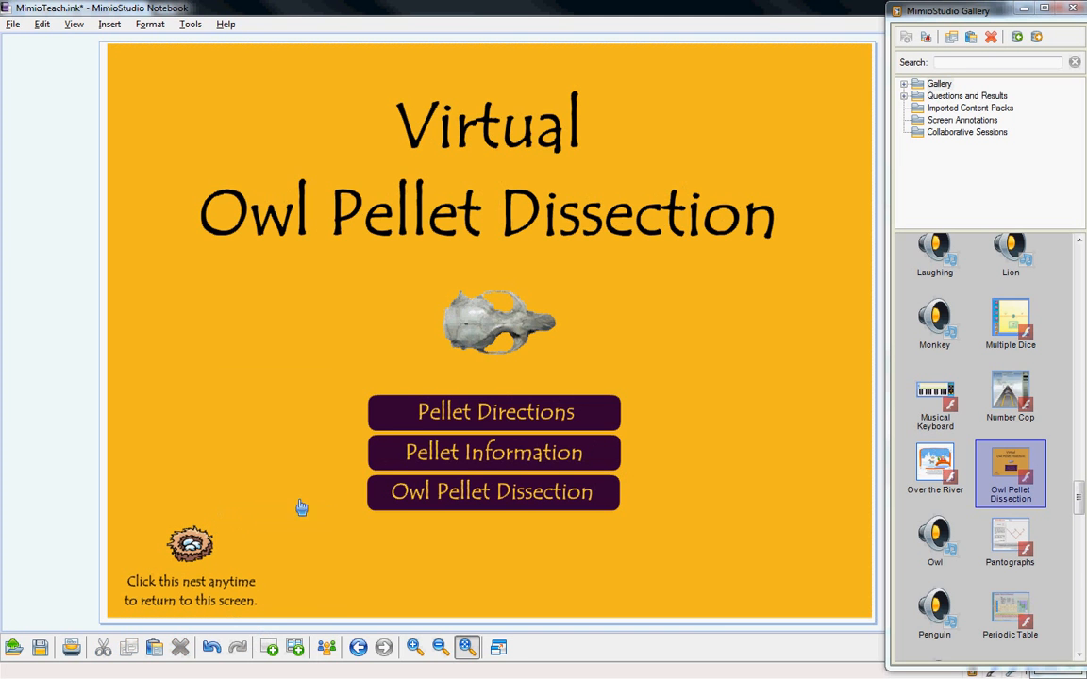
# Show the page full screen, page through the Pellet Directions to instruction 4, and return to the activity's start screen.
pyautogui.click(498, 648)
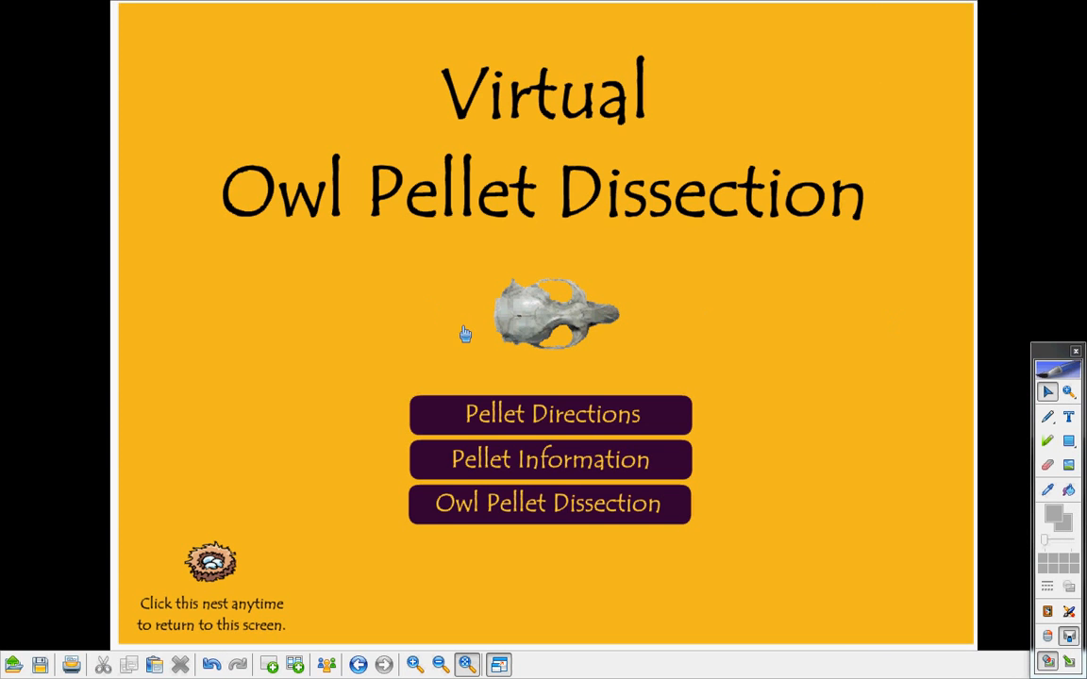
pyautogui.click(575, 416)
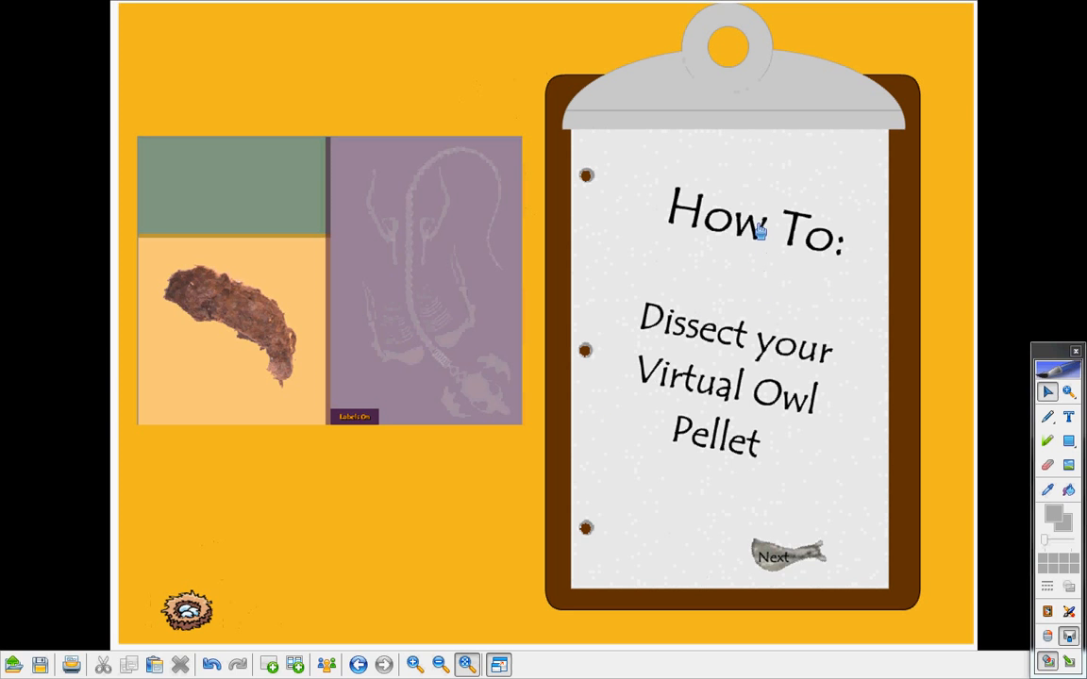
pyautogui.click(777, 562)
pyautogui.click(778, 560)
pyautogui.click(777, 561)
pyautogui.click(777, 560)
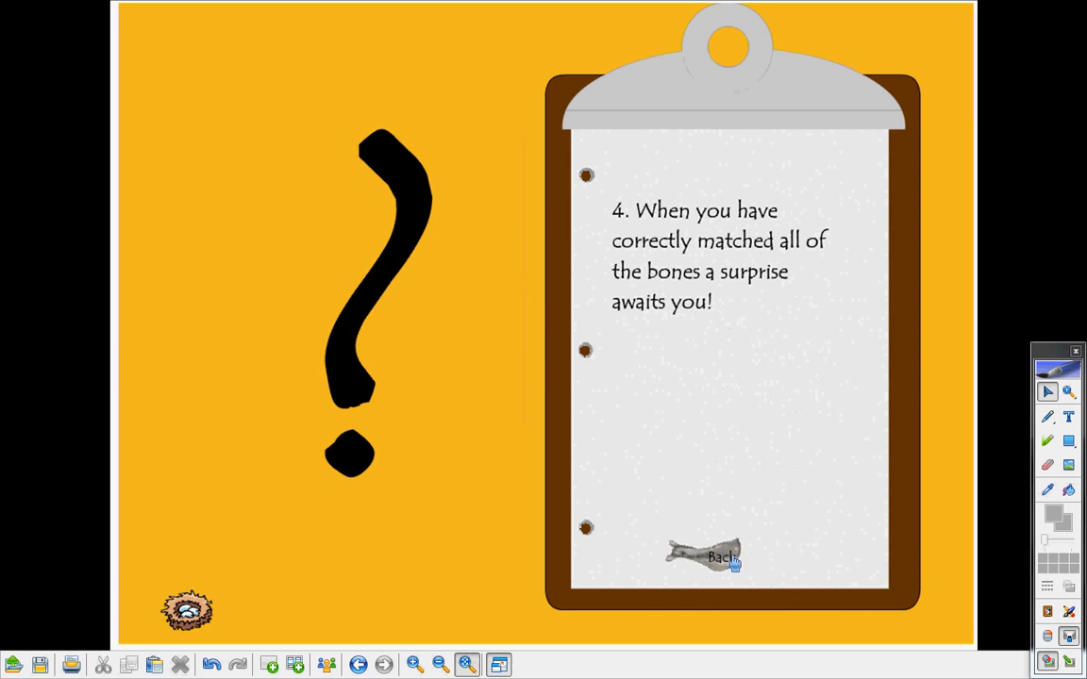
pyautogui.click(190, 613)
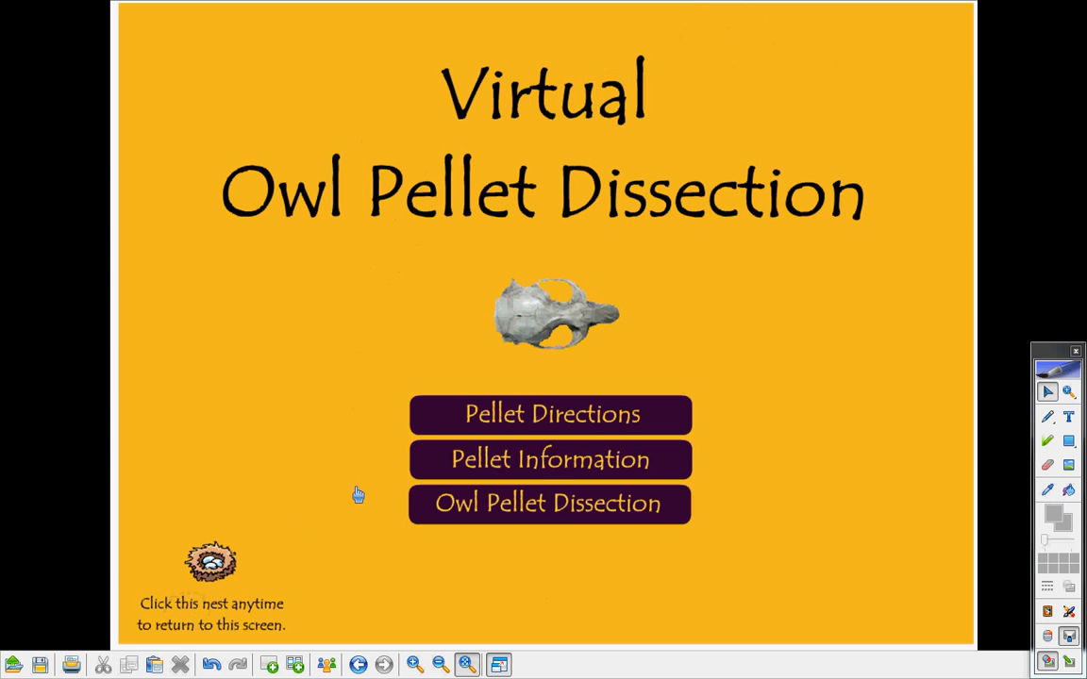
# Start the Owl Pellet Dissection and pull pieces off the middle and lower parts of the pellet to expose the bones.
pyautogui.click(559, 509)
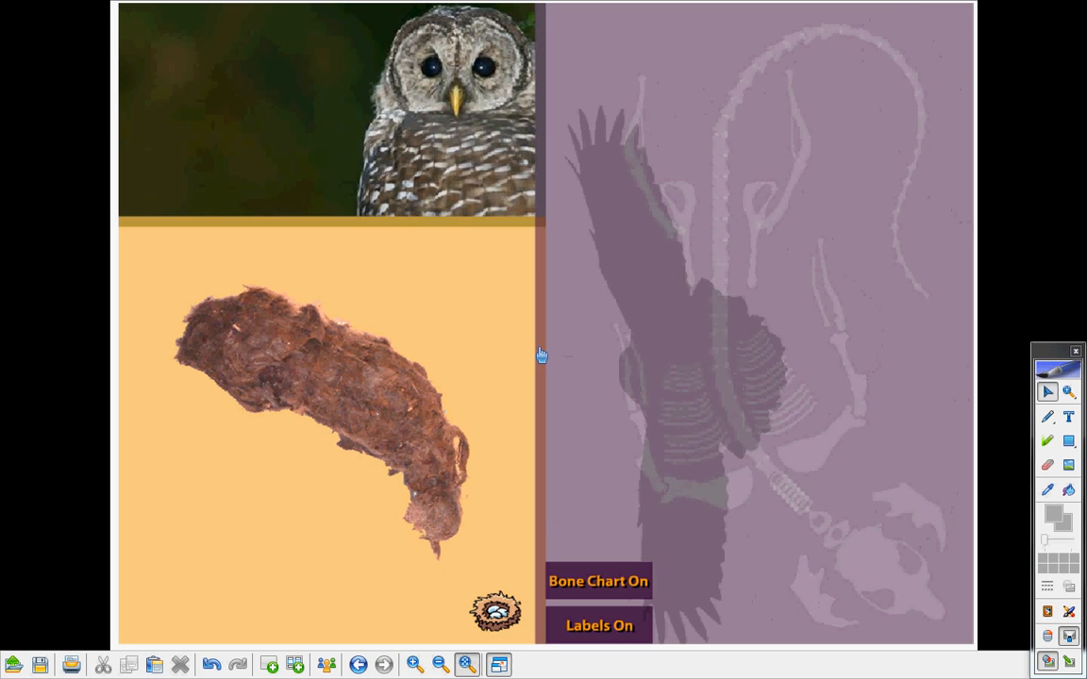
pyautogui.click(332, 371)
pyautogui.click(390, 402)
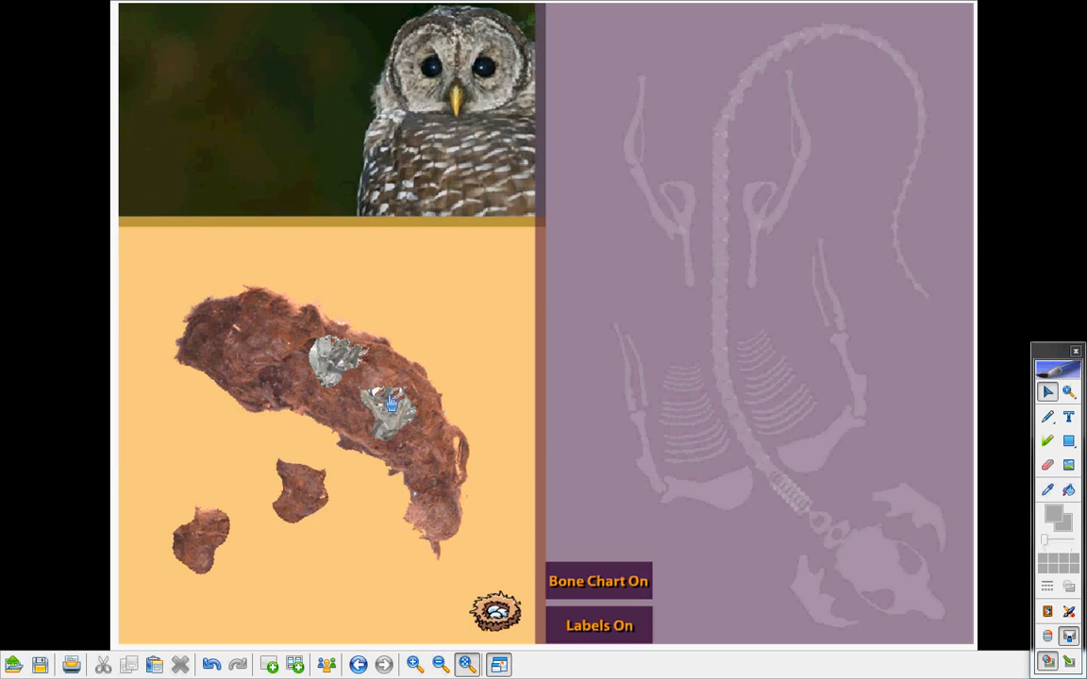
pyautogui.click(375, 363)
pyautogui.click(281, 339)
pyautogui.click(286, 340)
pyautogui.click(303, 337)
pyautogui.click(242, 326)
pyautogui.click(341, 416)
pyautogui.click(431, 455)
# Try to move a bone onto the skeleton chart, go back to the activity's start screen and leave full-screen view.
pyautogui.moveTo(372, 395); pyautogui.dragTo(844, 360)
pyautogui.moveTo(733, 381); pyautogui.dragTo(341, 363)
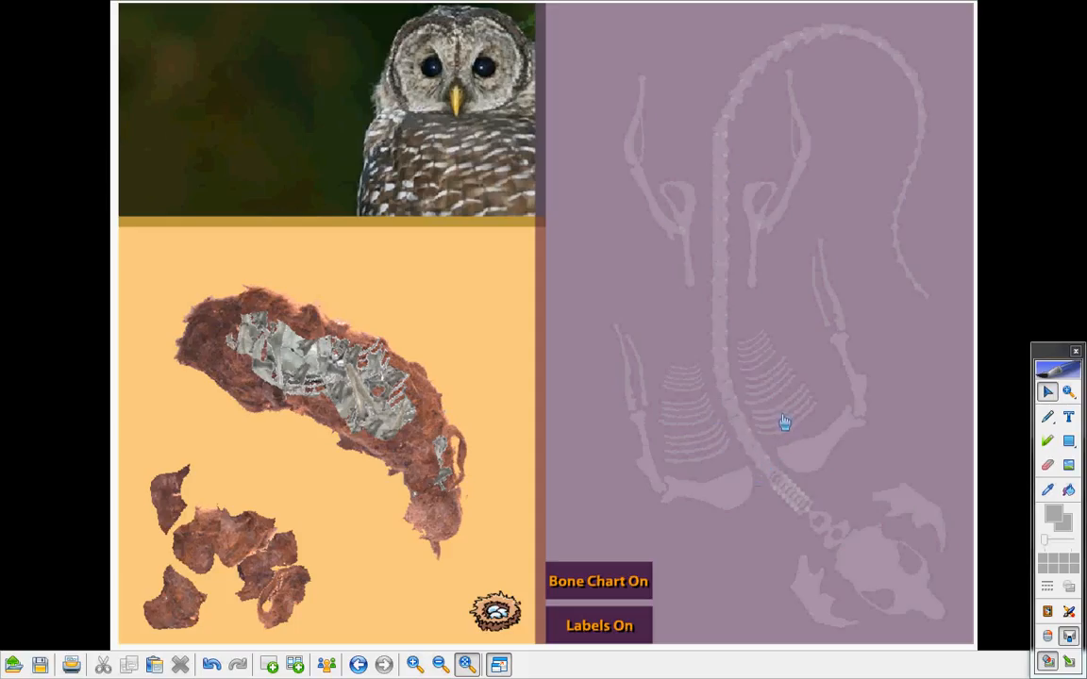
pyautogui.click(497, 611)
pyautogui.press('Escape')
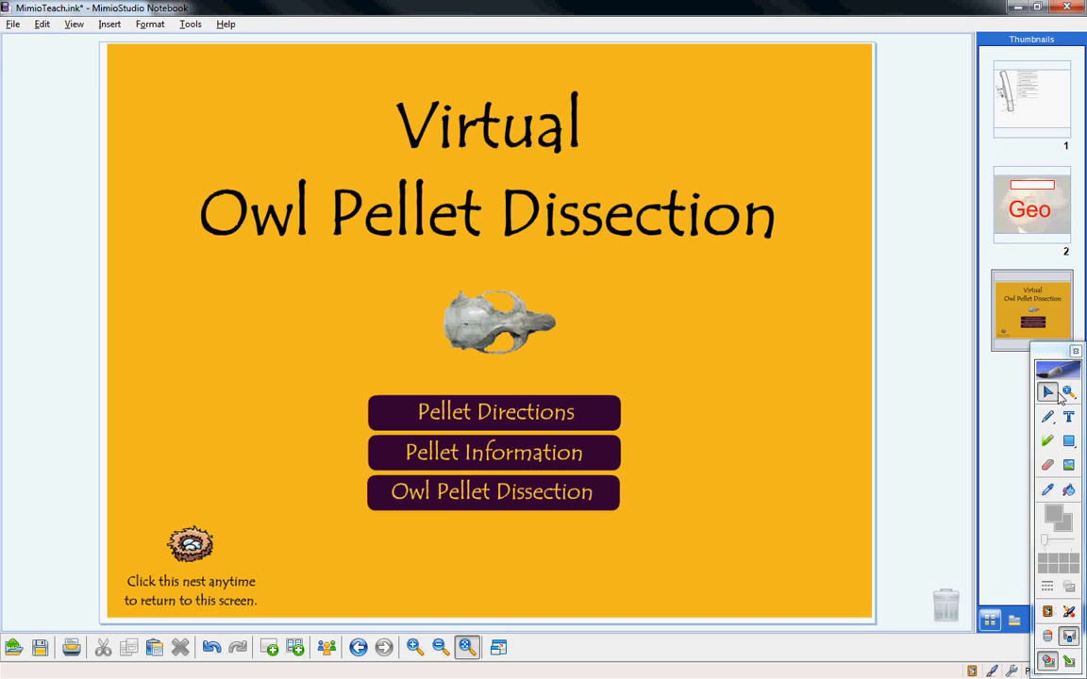
# Reopen the Gallery, expand the Multimedia section and examine the range of activities and sounds it offers.
pyautogui.click(1051, 613)
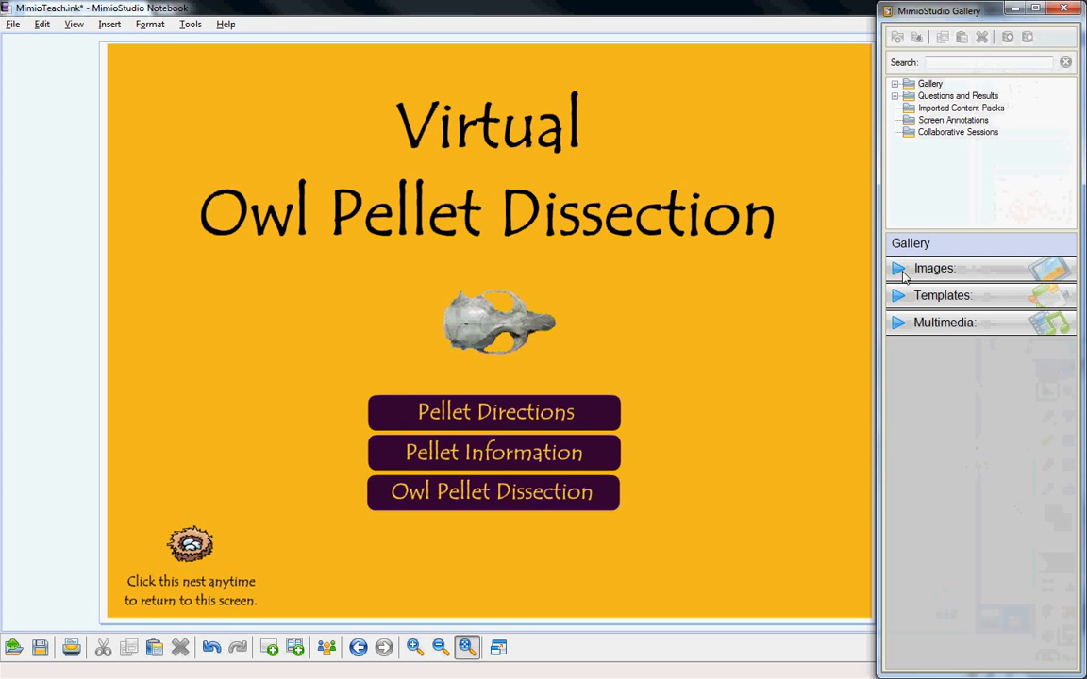
pyautogui.click(913, 326)
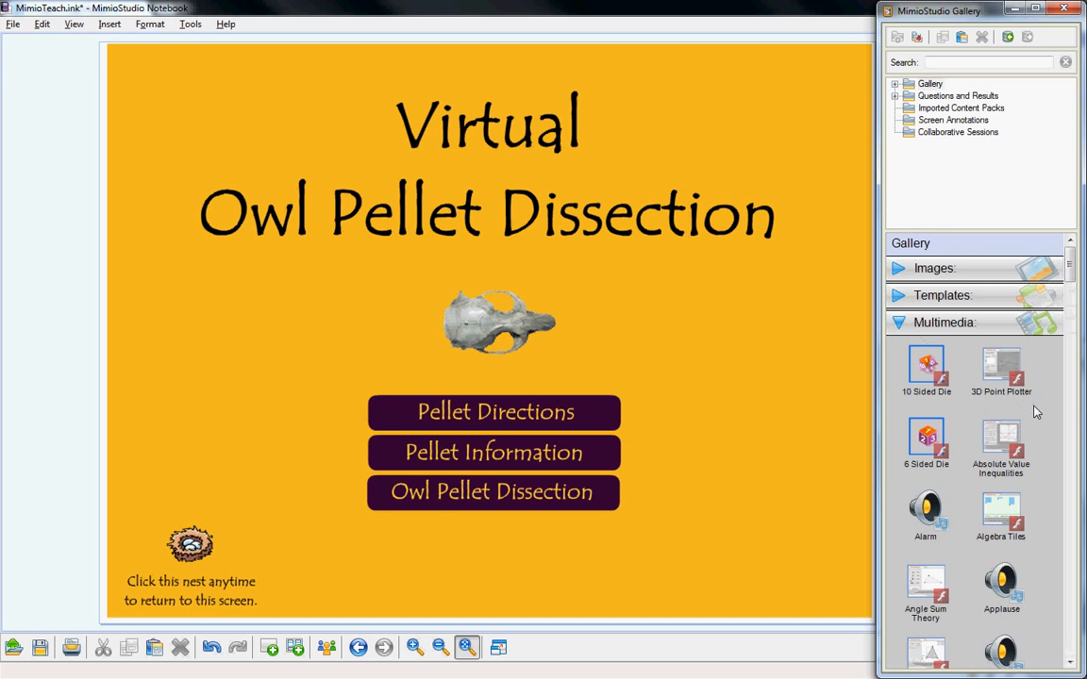
pyautogui.scroll(-5, 1030, 420)
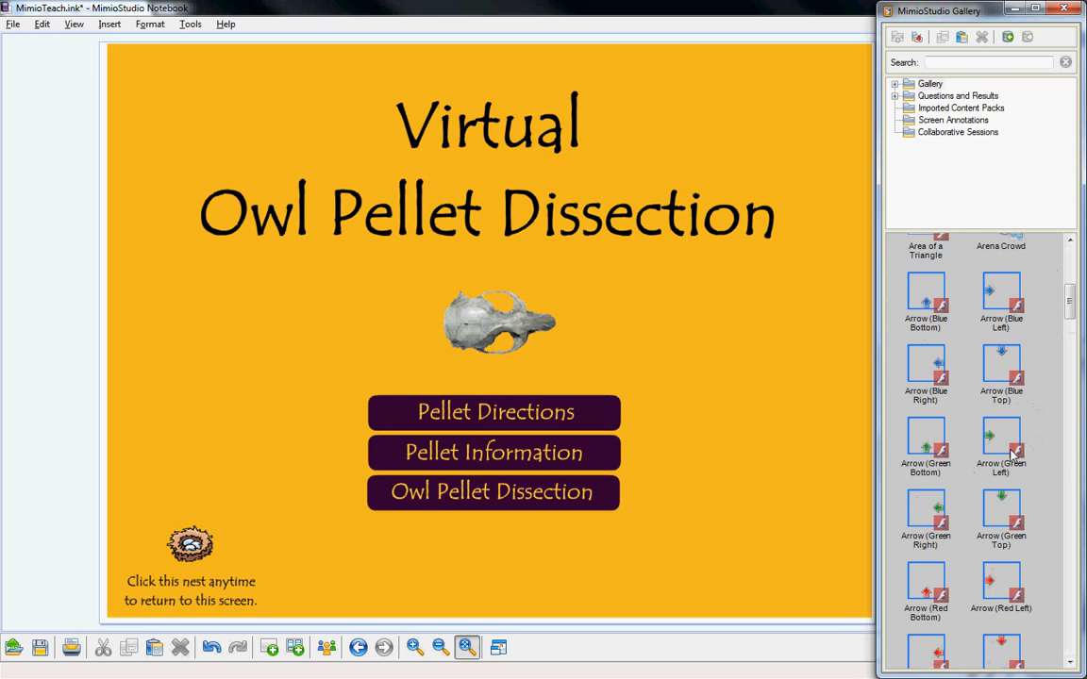
pyautogui.scroll(5, 1028, 429)
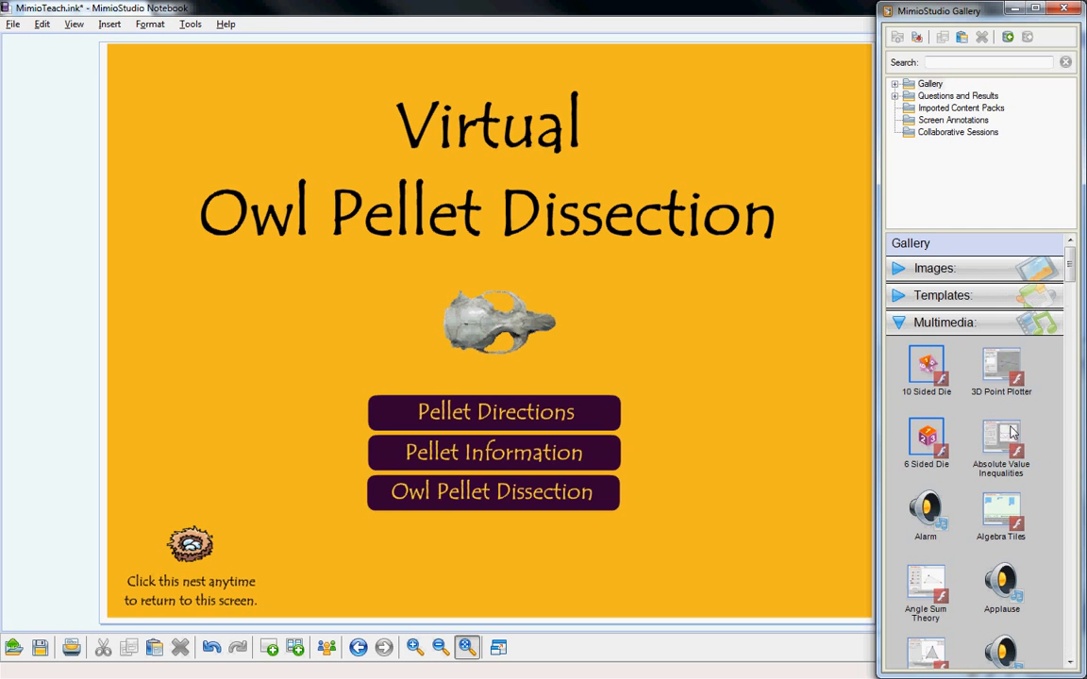
pyautogui.scroll(-10, 1033, 424)
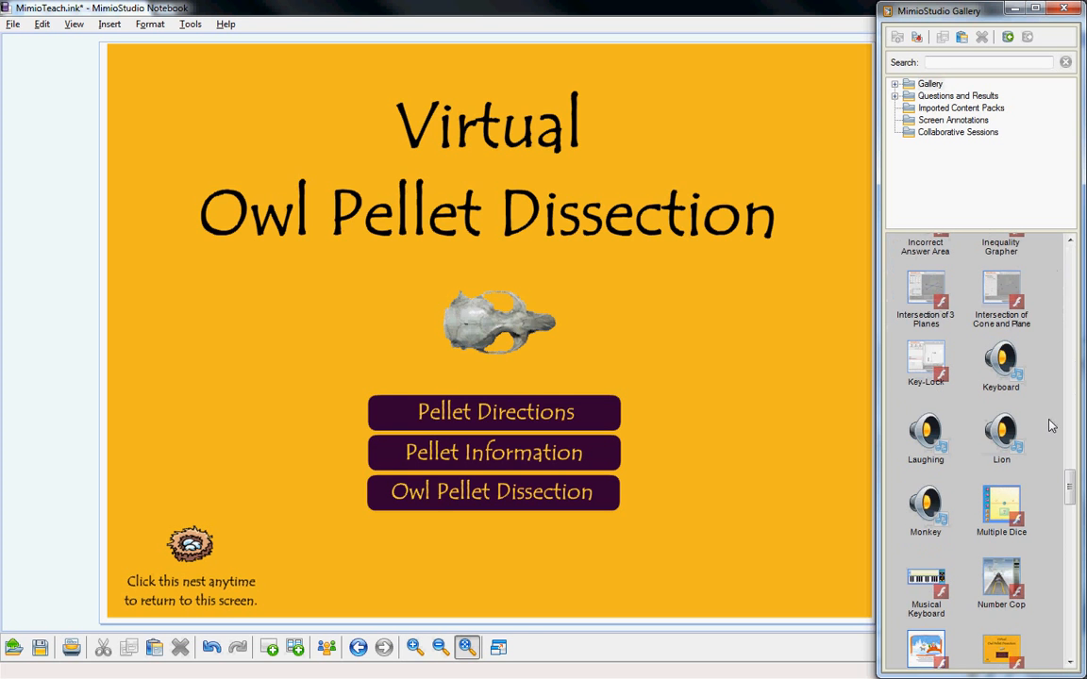
pyautogui.scroll(-10, 1050, 430)
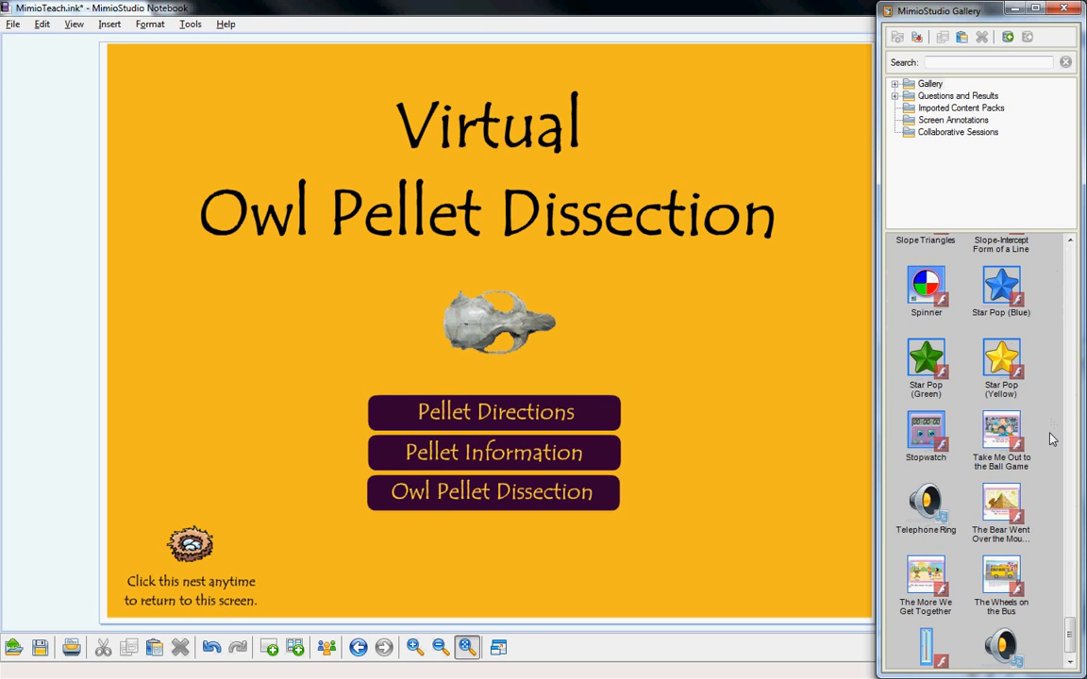
pyautogui.scroll(-5, 1052, 439)
pyautogui.scroll(5, 1048, 434)
pyautogui.scroll(5, 999, 397)
pyautogui.scroll(-10, 972, 358)
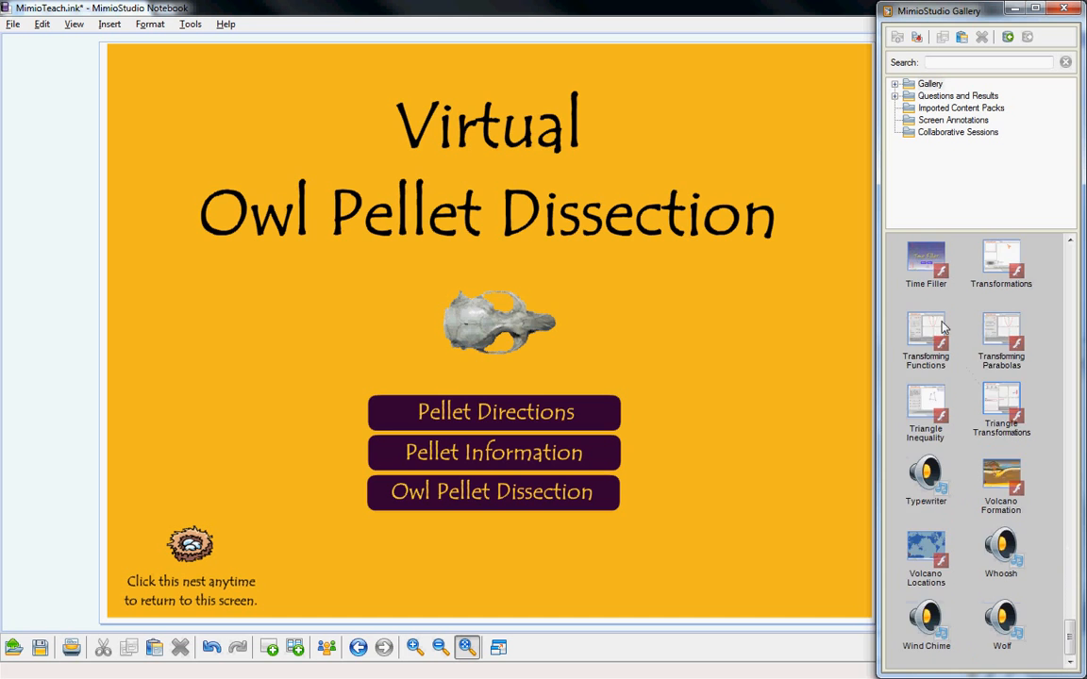
pyautogui.scroll(5, 941, 328)
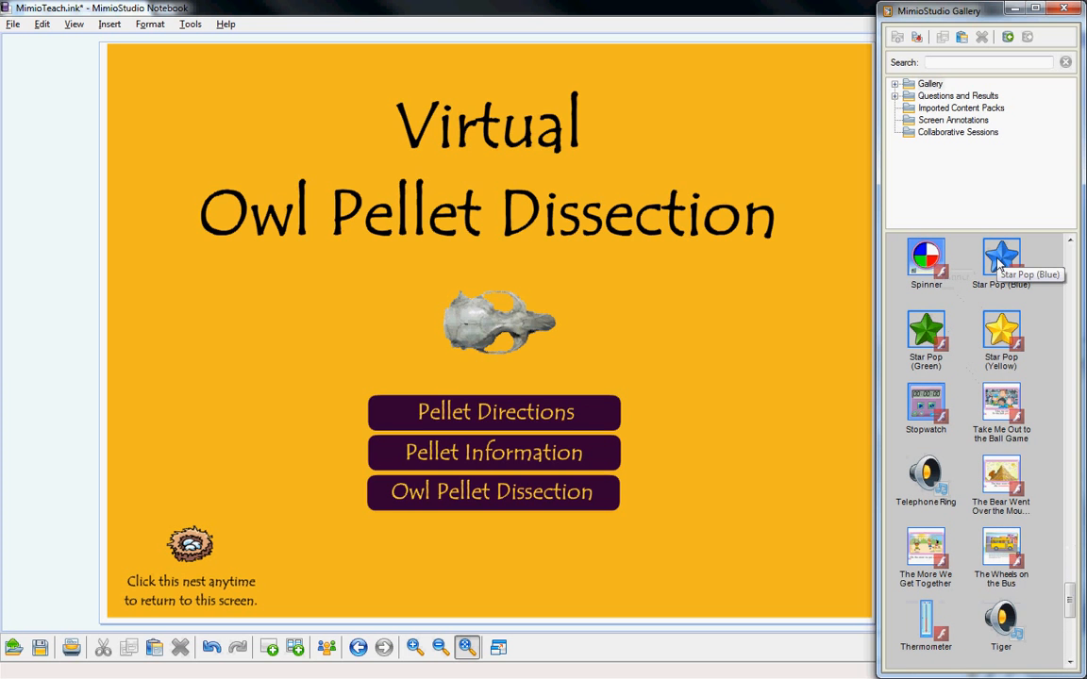
pyautogui.scroll(5, 1000, 283)
pyautogui.scroll(-10, 1019, 345)
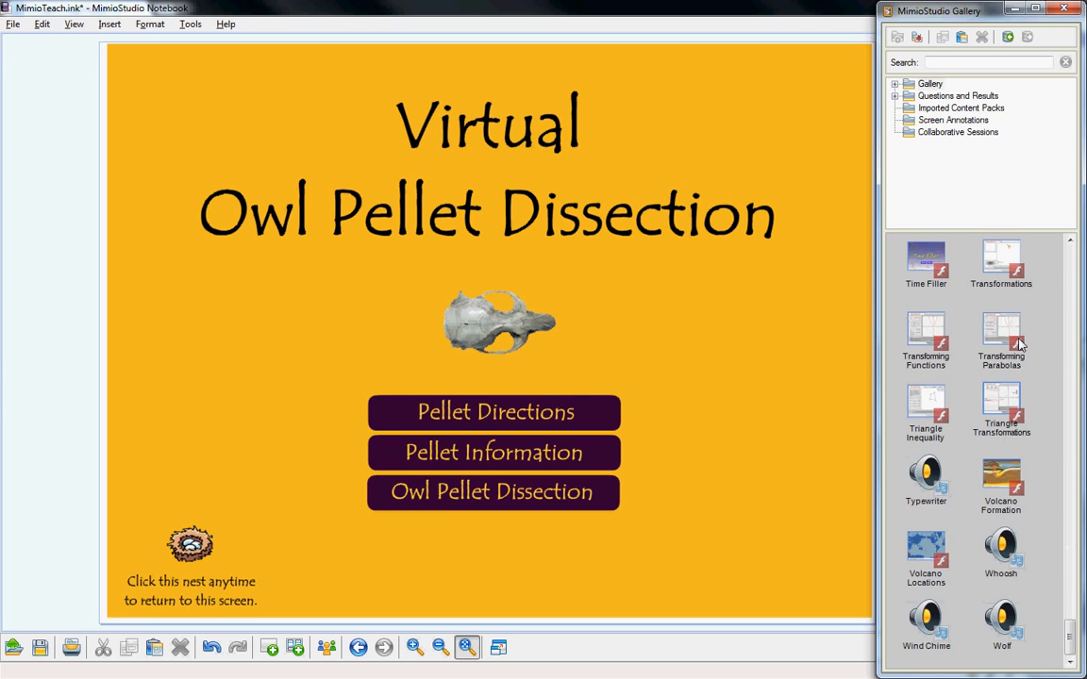
# Place the Bubble Pop (Green) item from the Multimedia section over the start of the page's title and shrink it.
pyautogui.scroll(10, 1023, 345)
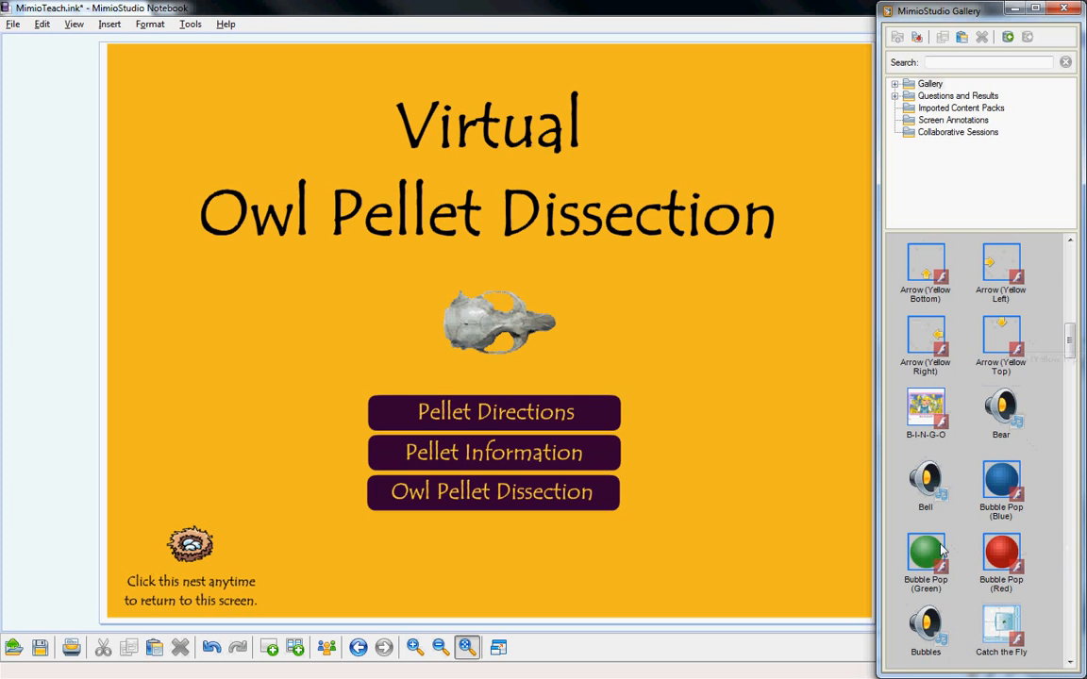
pyautogui.moveTo(932, 552); pyautogui.dragTo(281, 218)
pyautogui.moveTo(349, 276); pyautogui.dragTo(313, 239)
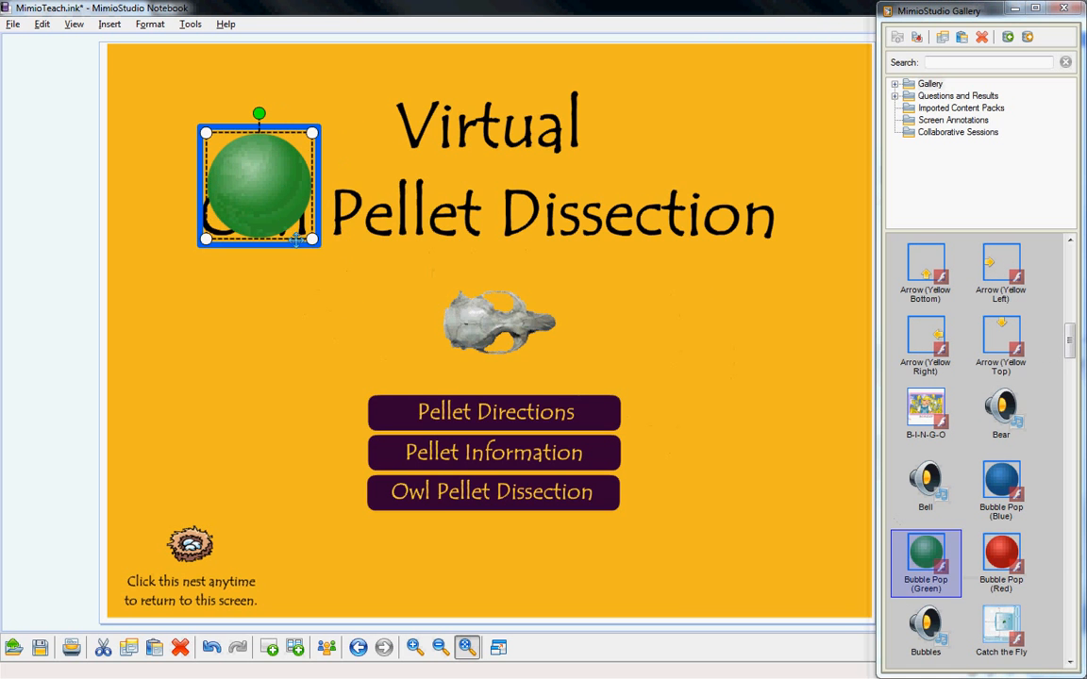
# Lock the green bubble in place and pop it.
pyautogui.rightClick(295, 239)
pyautogui.click(324, 372)
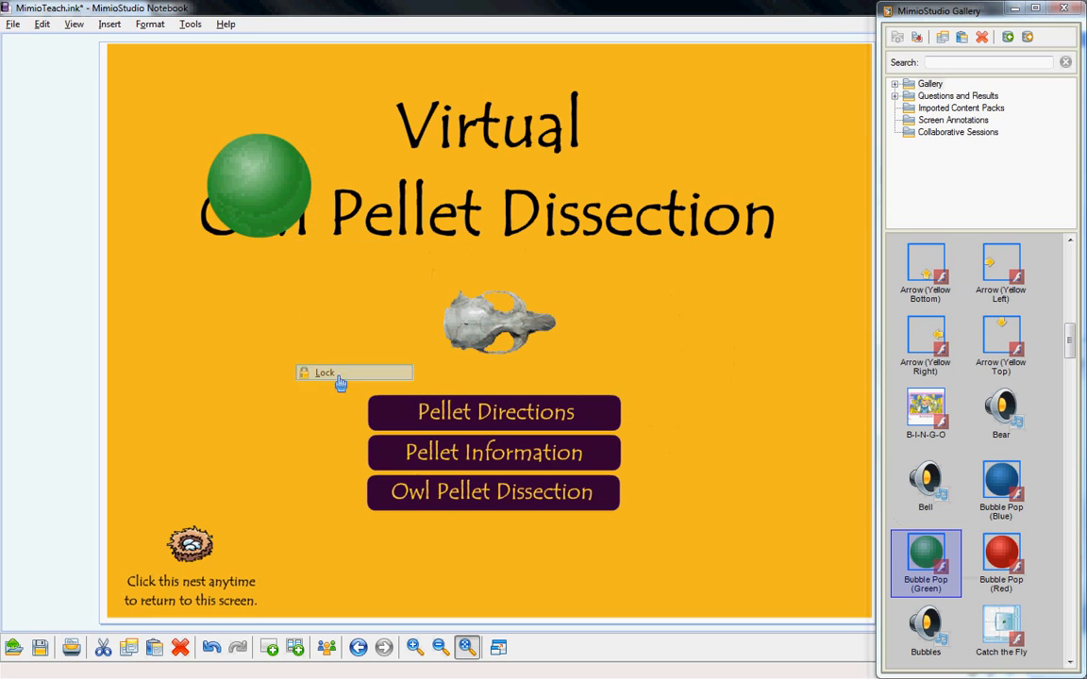
pyautogui.click(247, 181)
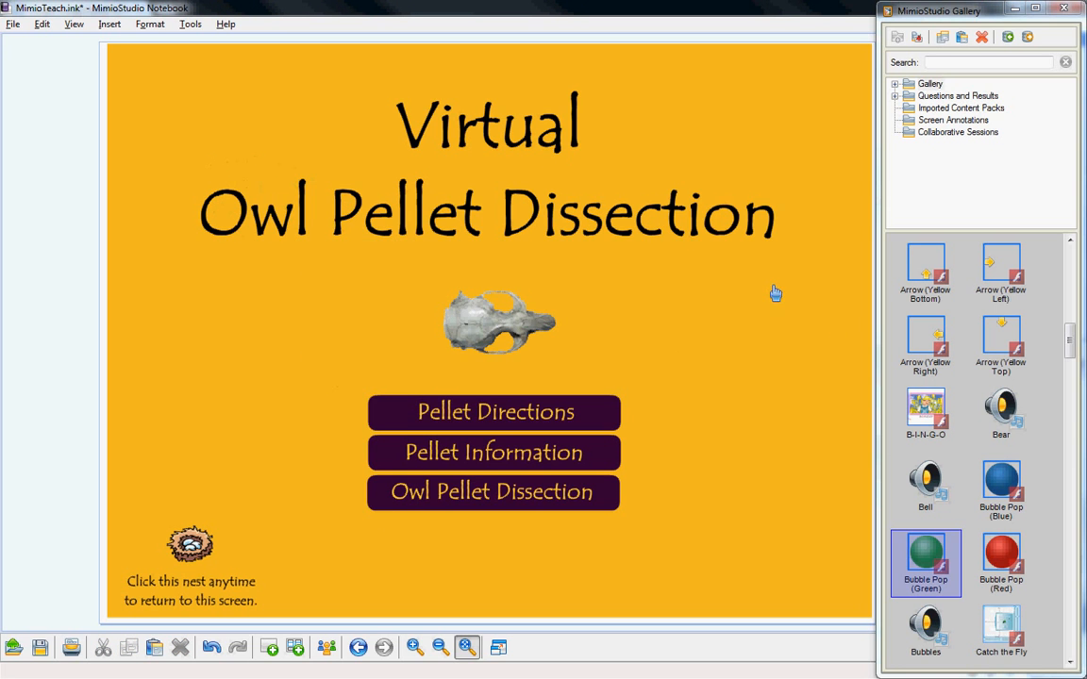
# Collapse the Gallery's Multimedia section and close the Gallery.
pyautogui.moveTo(1069, 338); pyautogui.dragTo(1069, 258)
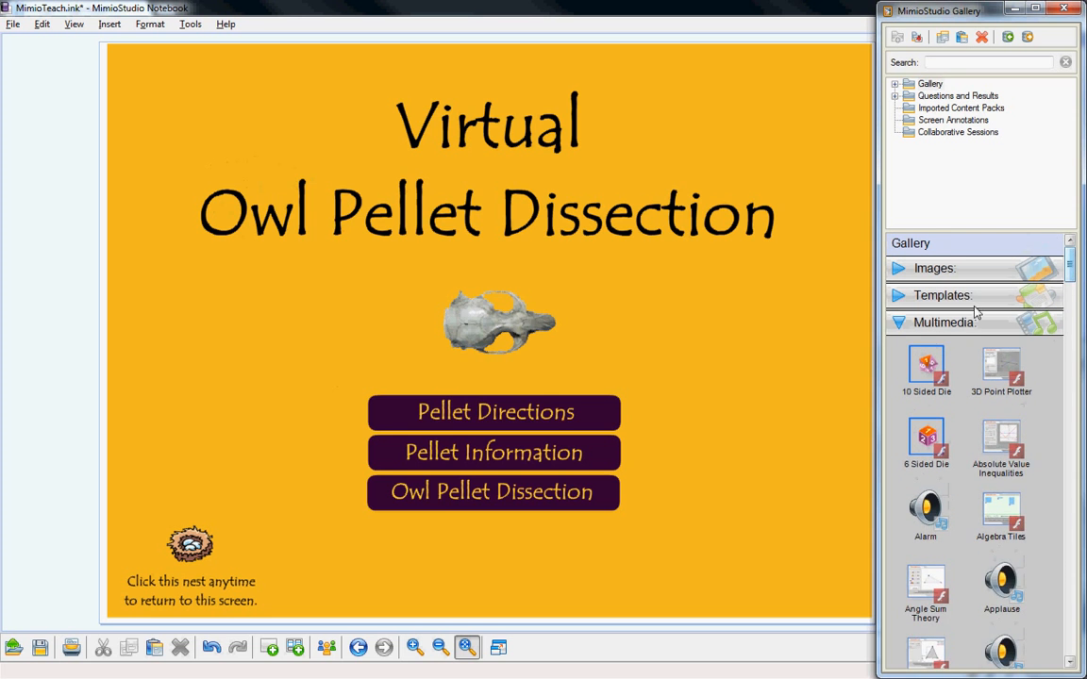
pyautogui.click(900, 323)
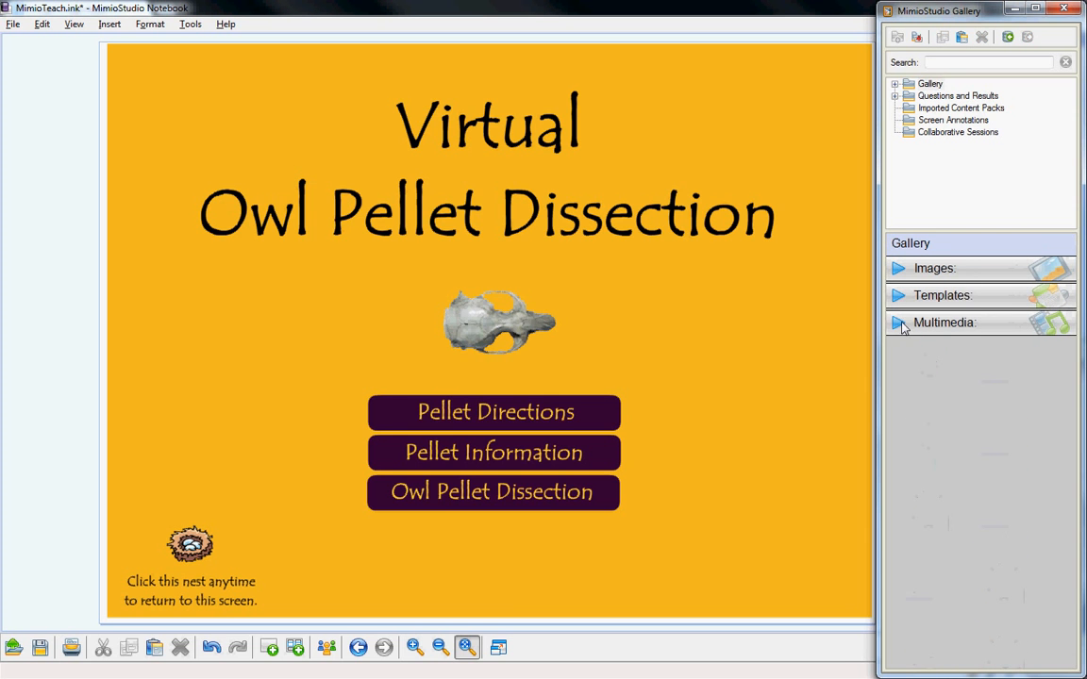
pyautogui.click(1064, 10)
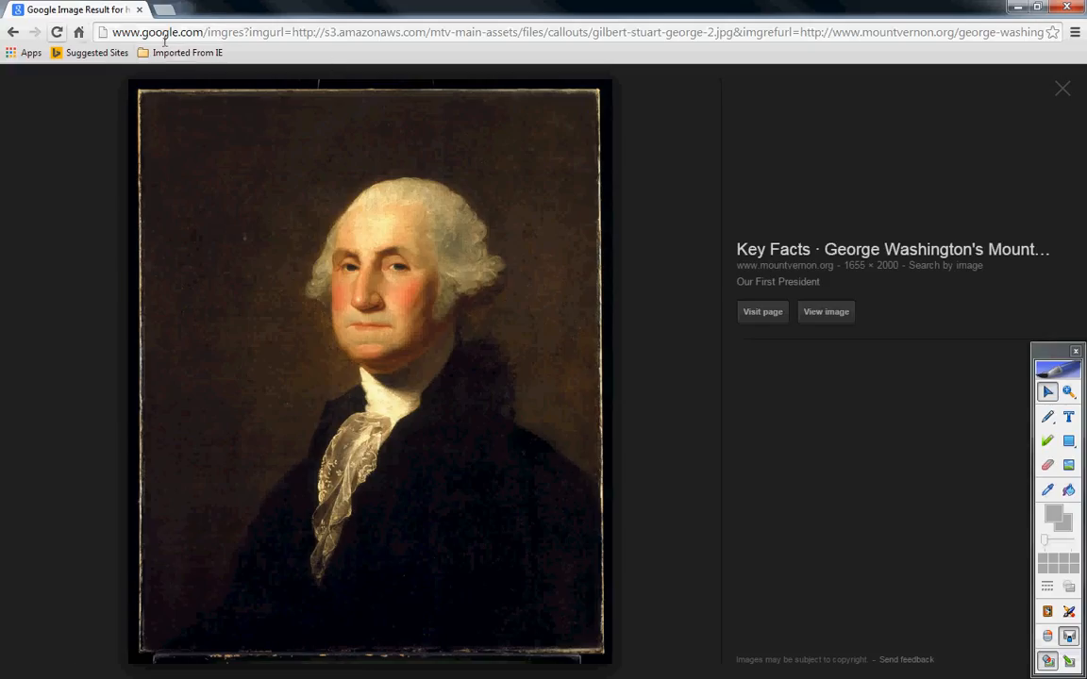
# Turn on Screen Annotation over the portrait's web page, draw a red pen stroke beside the picture, undo it and turn annotation off.
pyautogui.click(1073, 666)
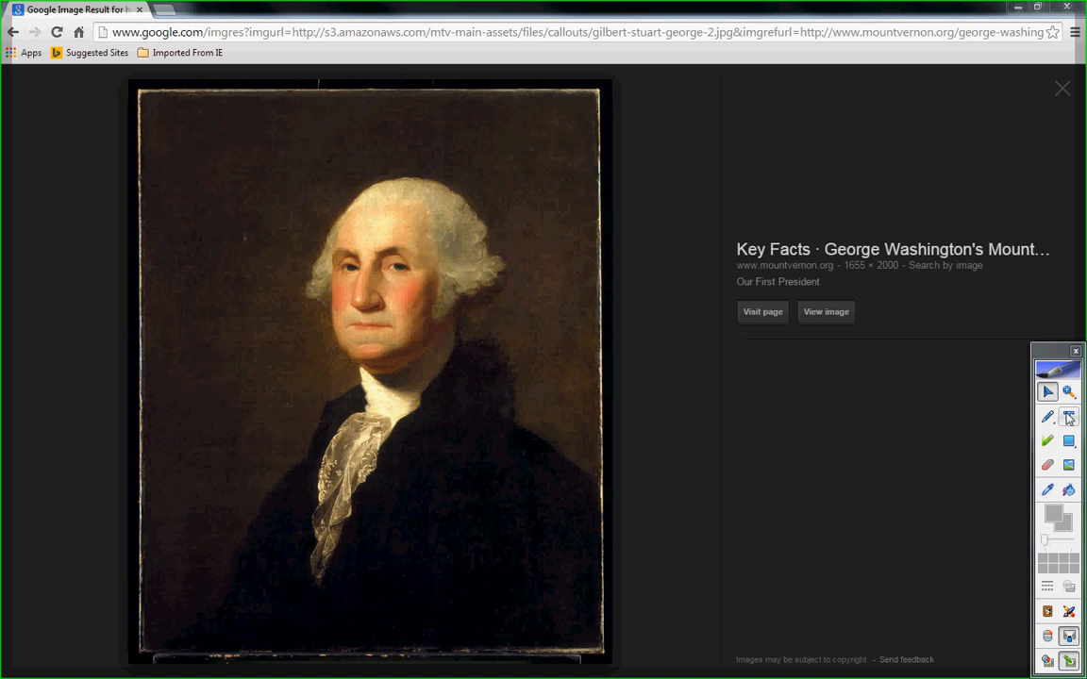
pyautogui.click(1047, 416)
pyautogui.moveTo(977, 240)
pyautogui.mouseDown()
pyautogui.moveTo(939, 247)
pyautogui.moveTo(810, 514)
pyautogui.moveTo(243, 437)
pyautogui.moveTo(907, 192)
pyautogui.mouseUp()
pyautogui.hotkey('ctrl', 'z')
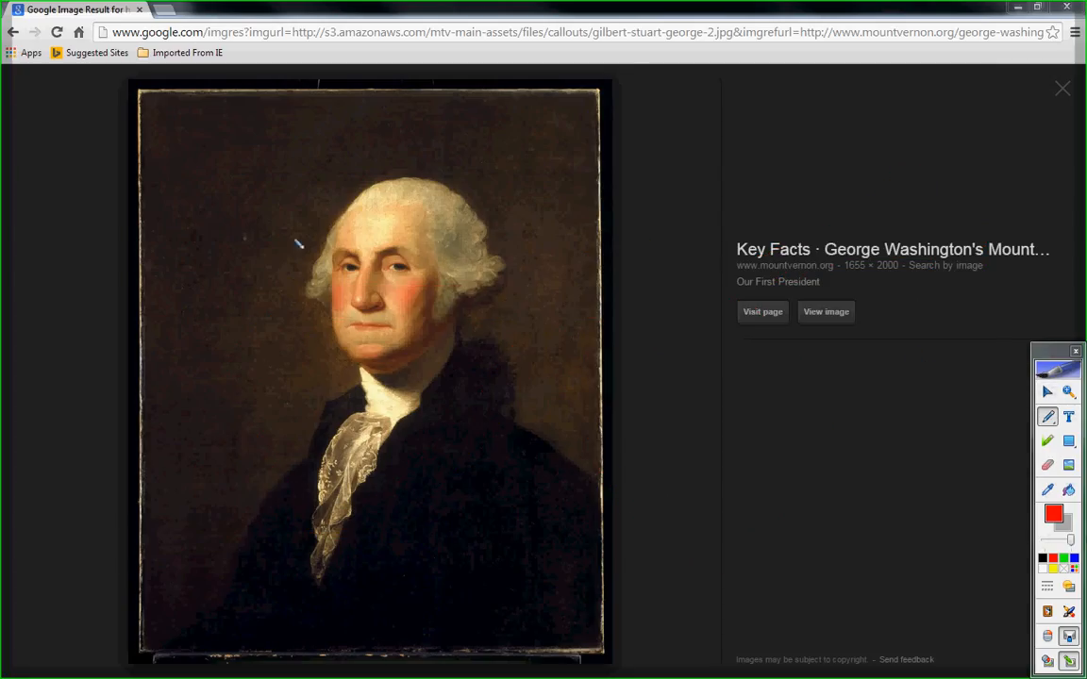
pyautogui.click(1048, 663)
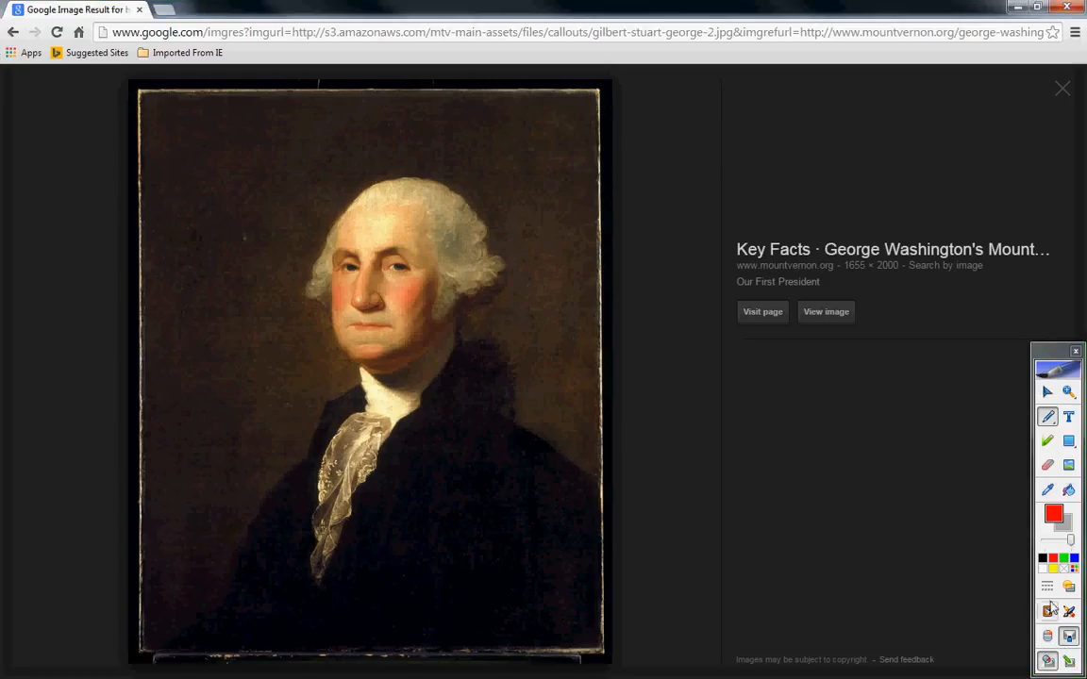
# Return to MimioStudio Notebook and add a new blank page after the Owl Pellet page, undoing the red pen dot made on it.
pyautogui.click(1016, 6)
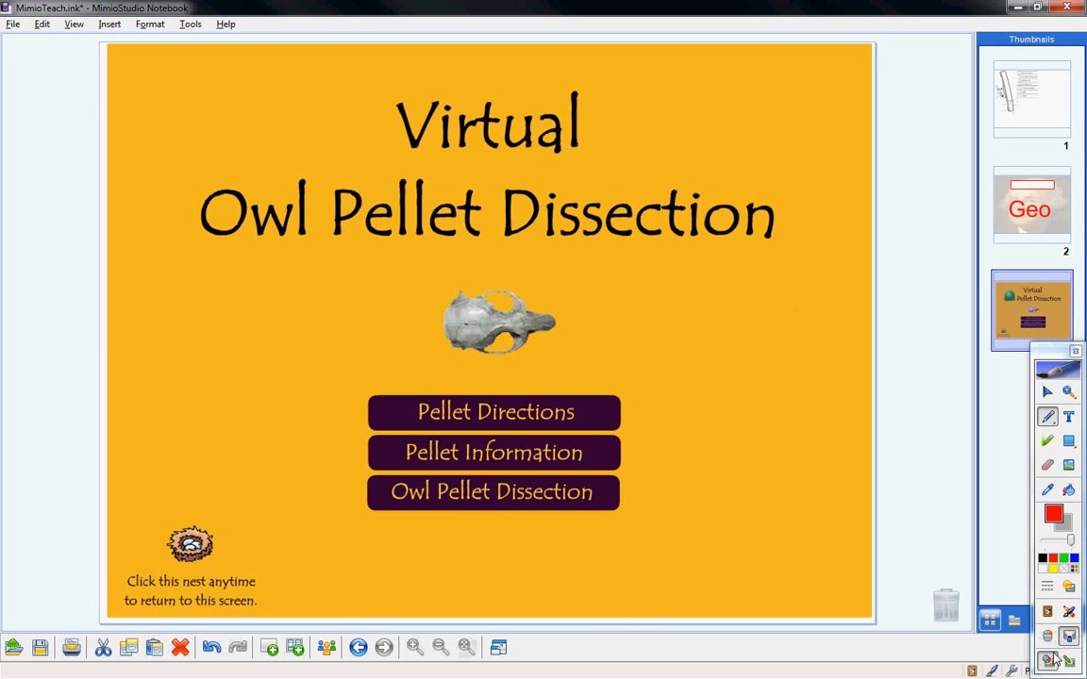
pyautogui.rightClick(1006, 387)
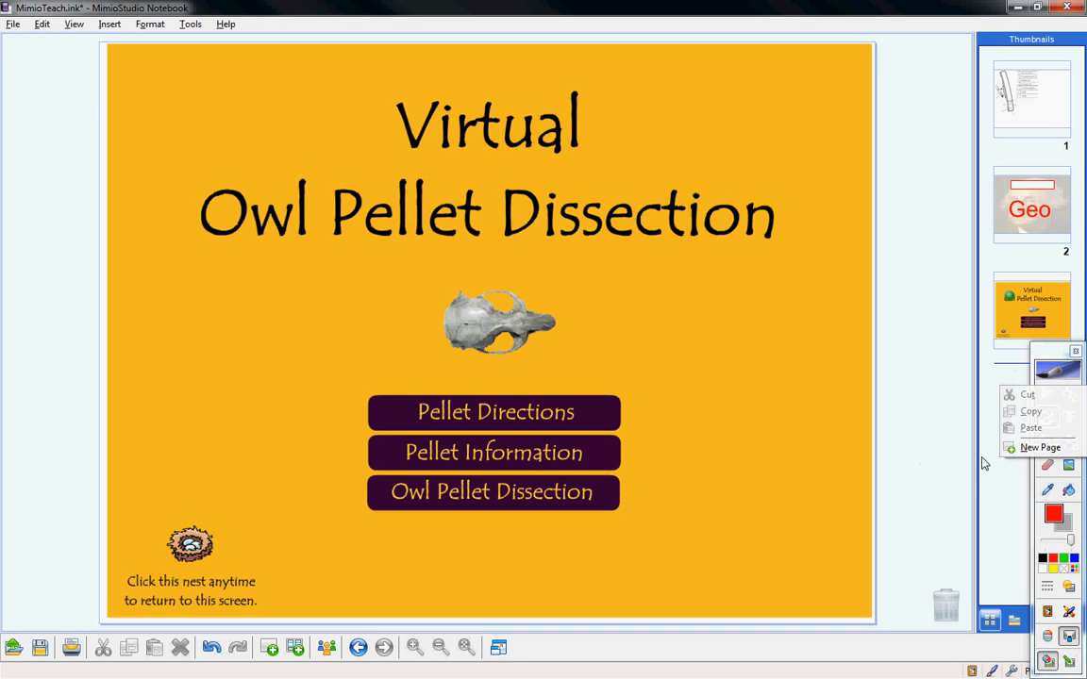
pyautogui.click(1033, 448)
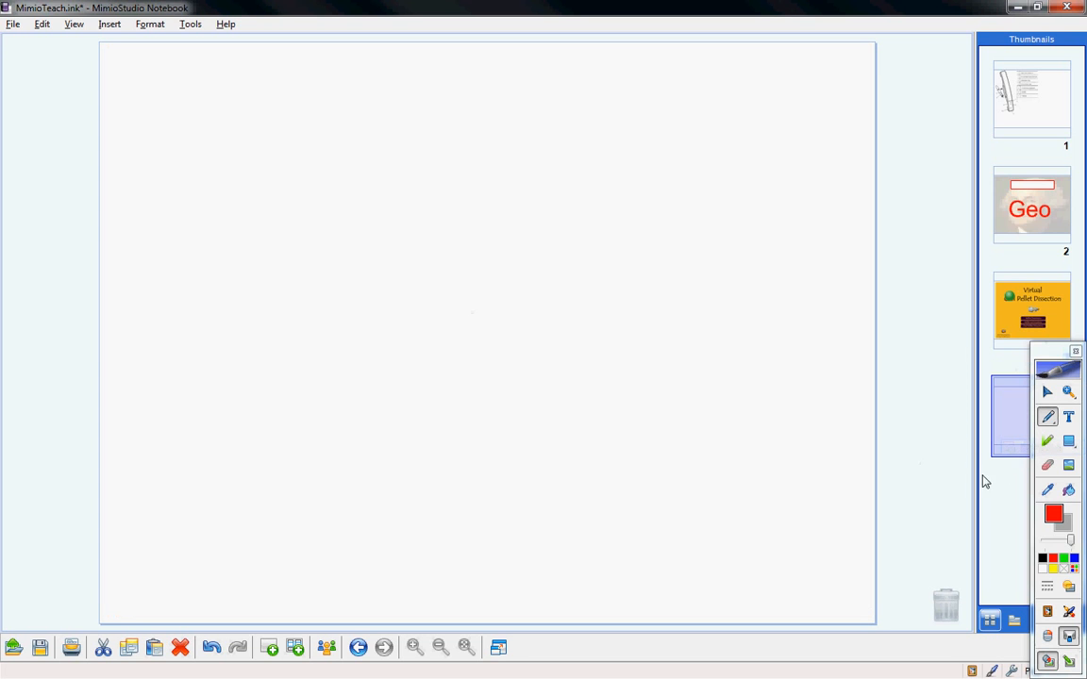
pyautogui.click(385, 223)
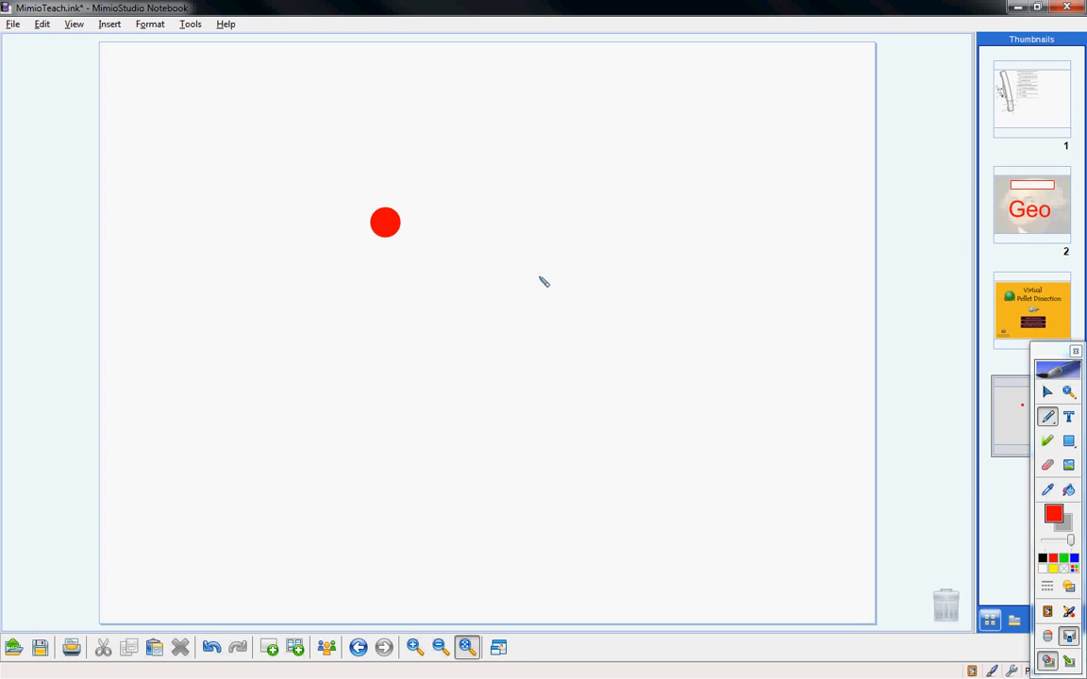
pyautogui.hotkey('ctrl', 'z')
# Display the grid on the blank page with a spacing of 5 points.
pyautogui.rightClick(399, 151)
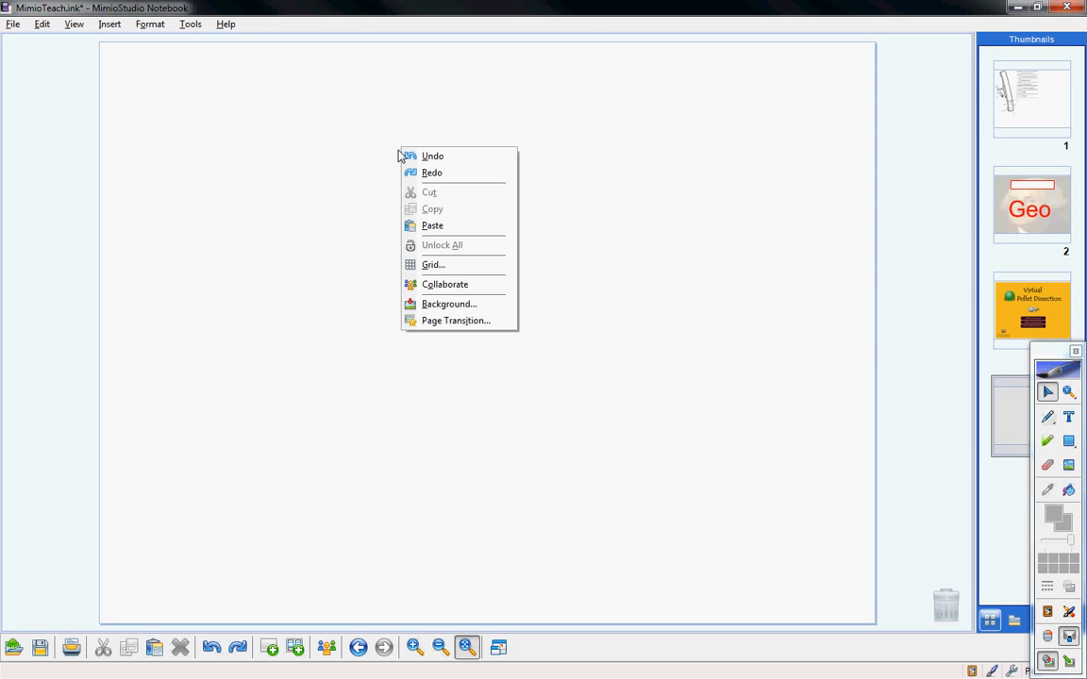
pyautogui.click(438, 265)
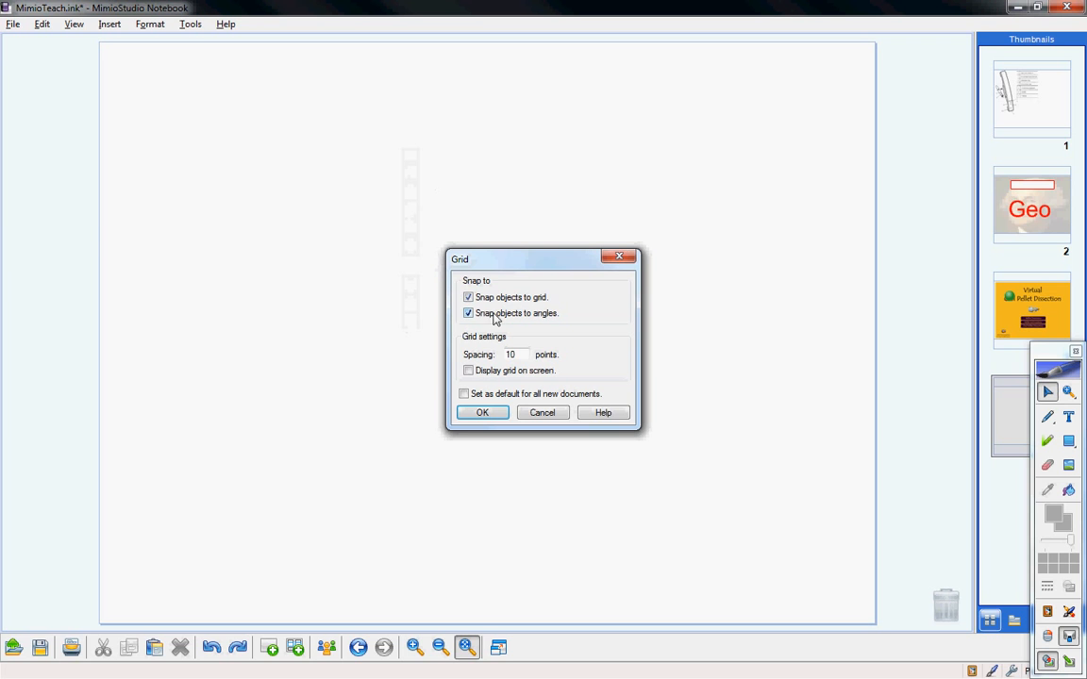
pyautogui.moveTo(525, 356); pyautogui.dragTo(480, 358)
pyautogui.write('5')
pyautogui.click(479, 412)
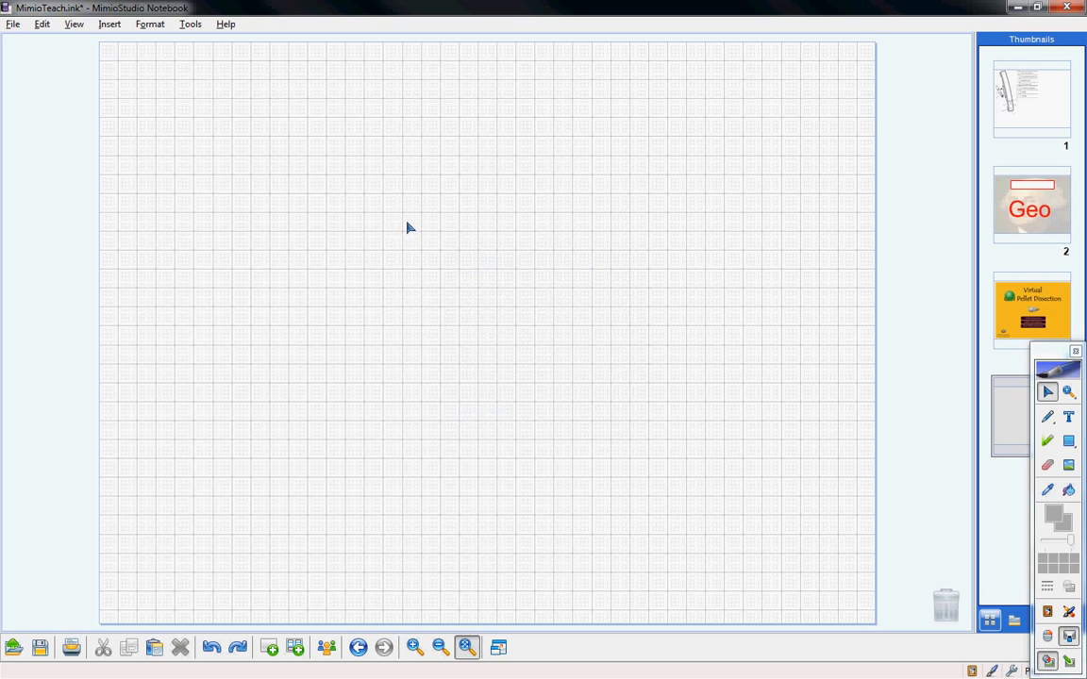
# Change the page grid's spacing to 10 points.
pyautogui.rightClick(448, 156)
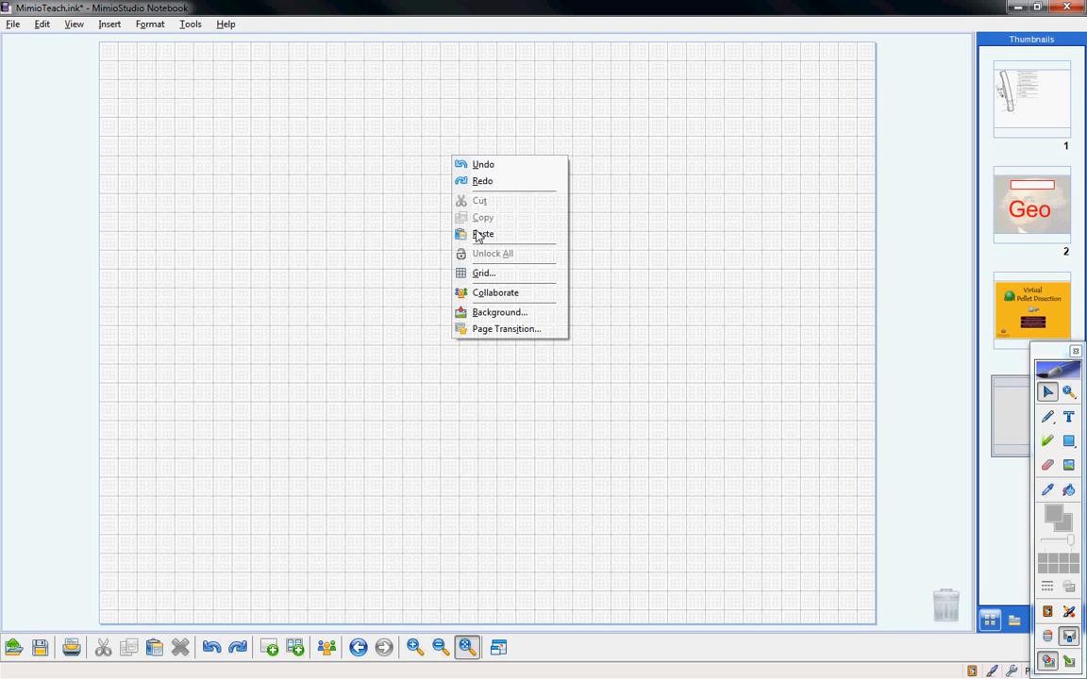
pyautogui.click(500, 275)
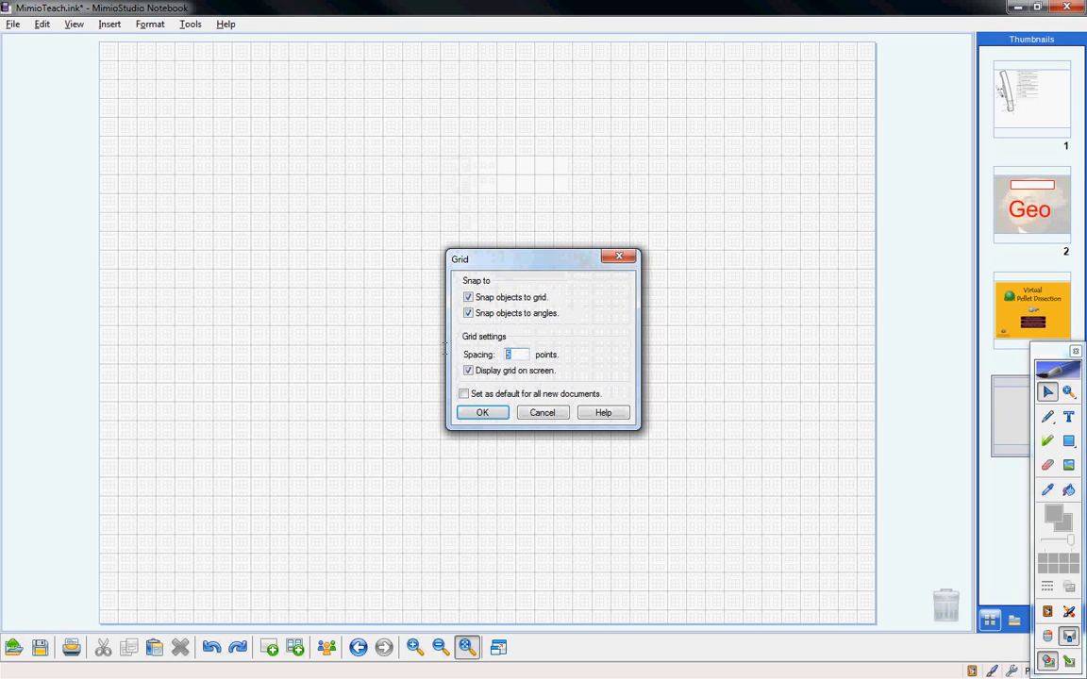
pyautogui.write('10')
pyautogui.click(481, 413)
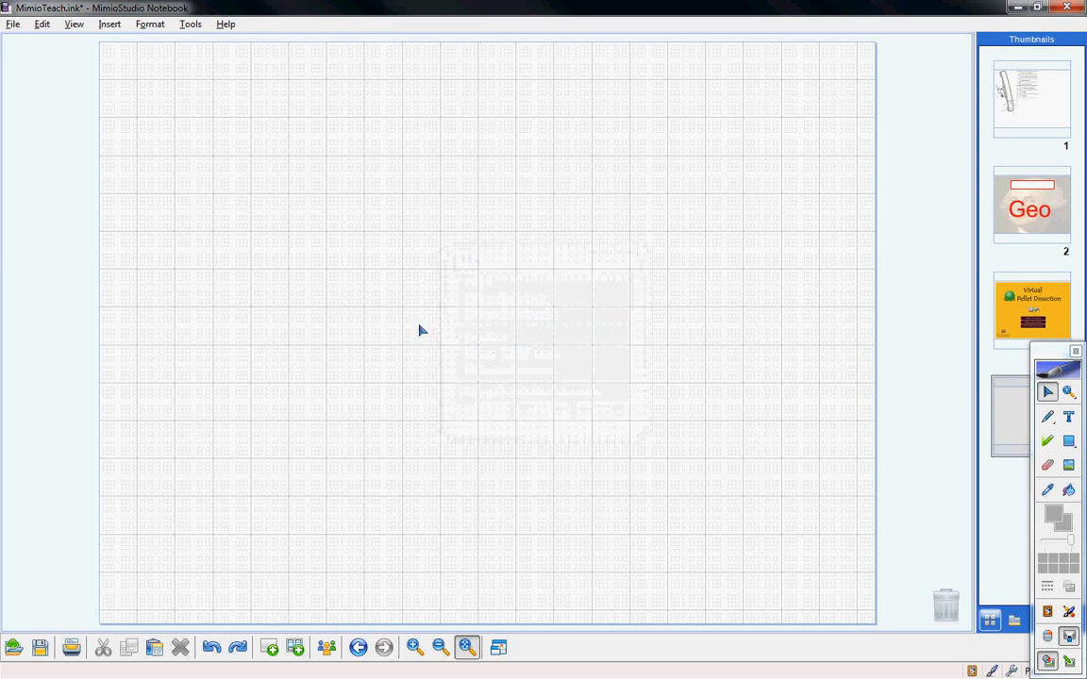
pyautogui.moveTo(221, 309); pyautogui.dragTo(555, 358)
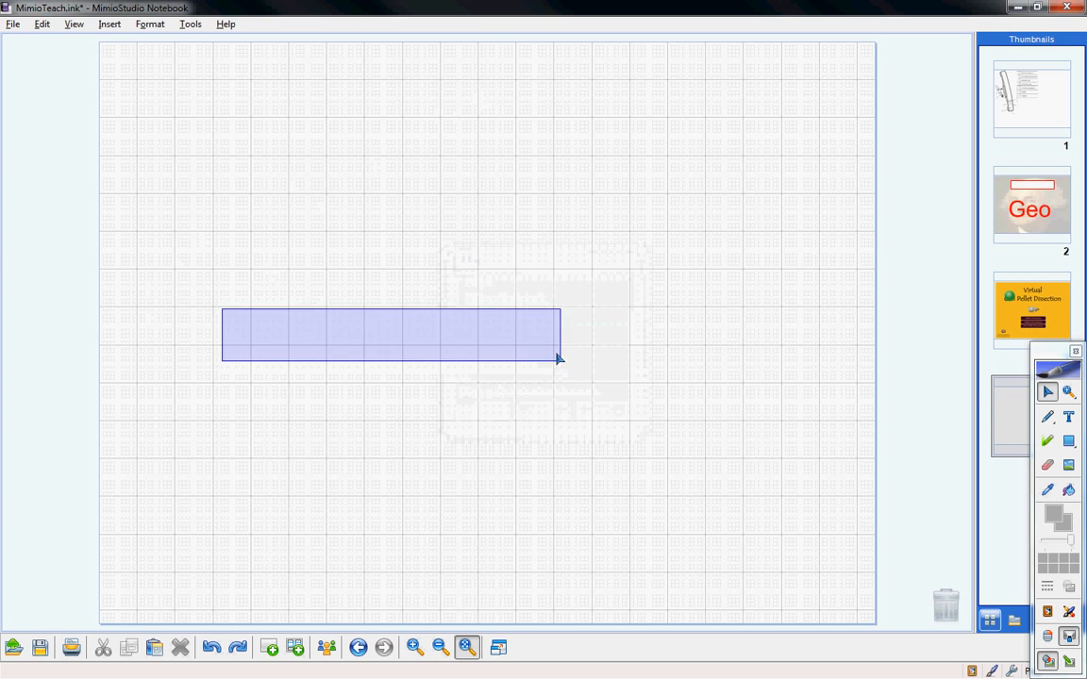
# Draw crossing vertical and horizontal red double-headed arrows as coordinate axes, about ten and nine grid squares long.
pyautogui.click(1047, 417)
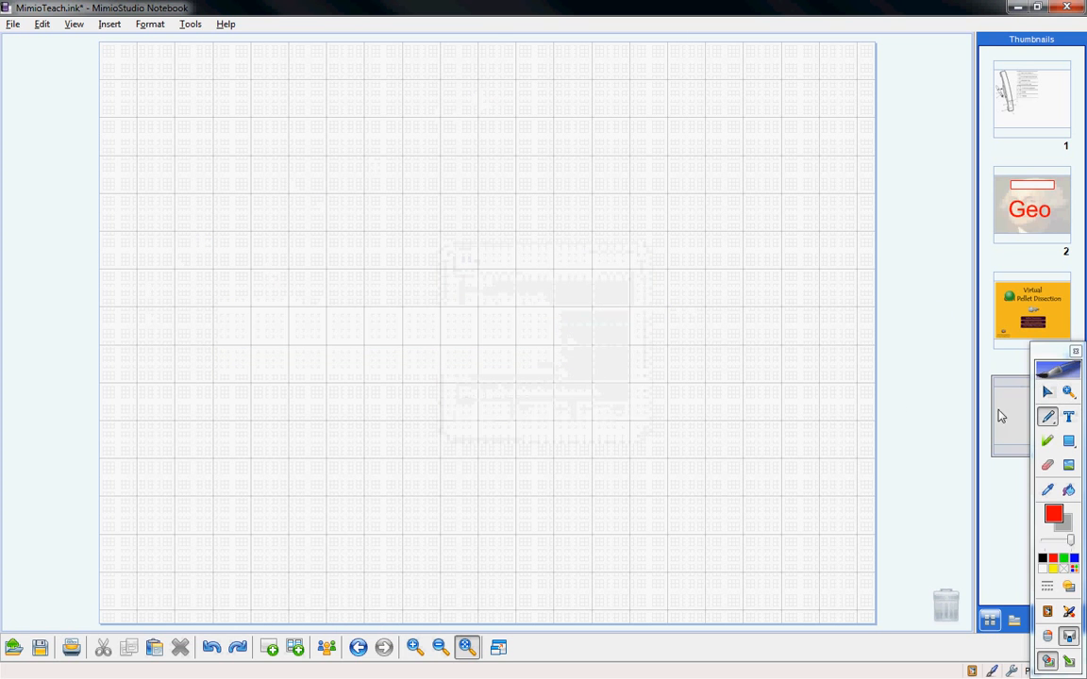
pyautogui.click(1068, 440)
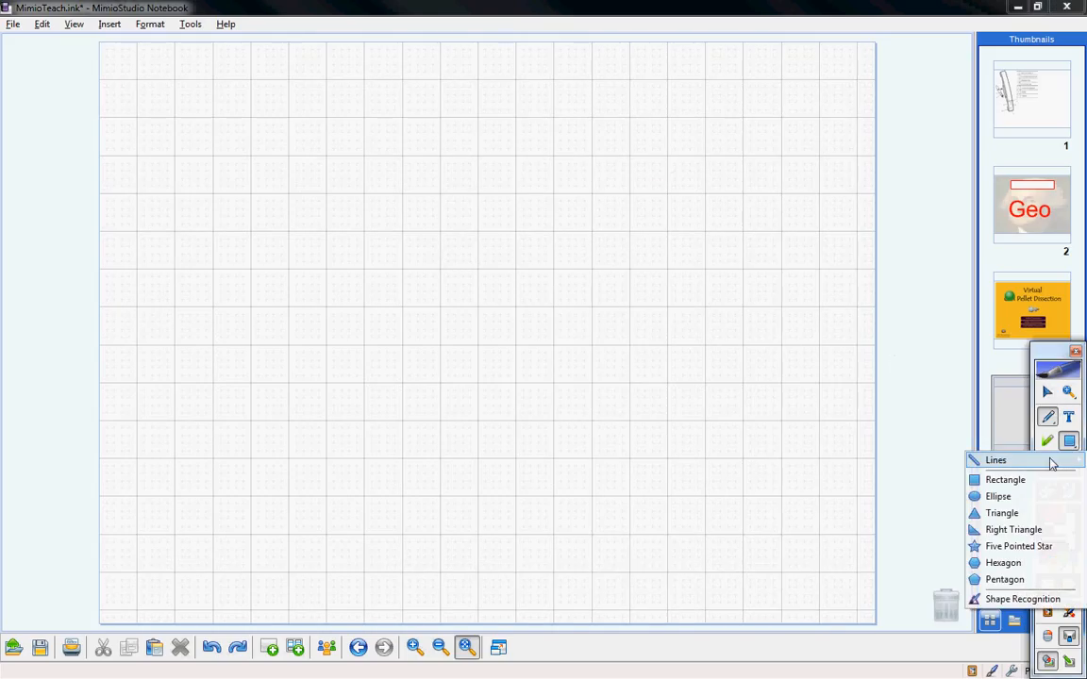
pyautogui.moveTo(976, 462)
pyautogui.click(925, 510)
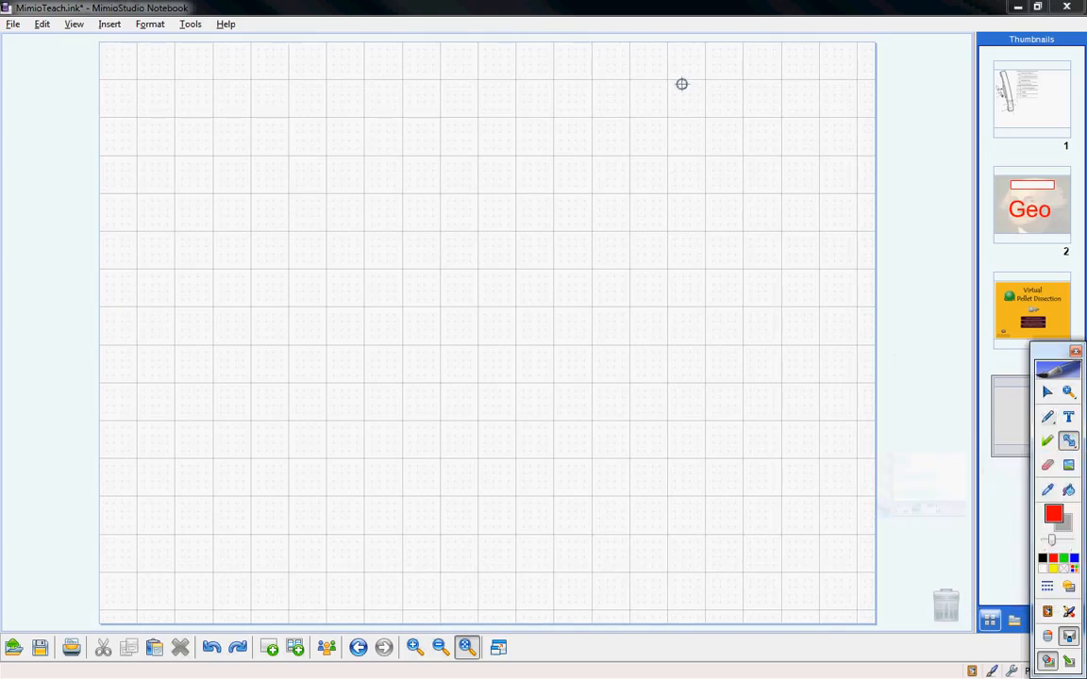
pyautogui.moveTo(667, 83); pyautogui.dragTo(666, 461)
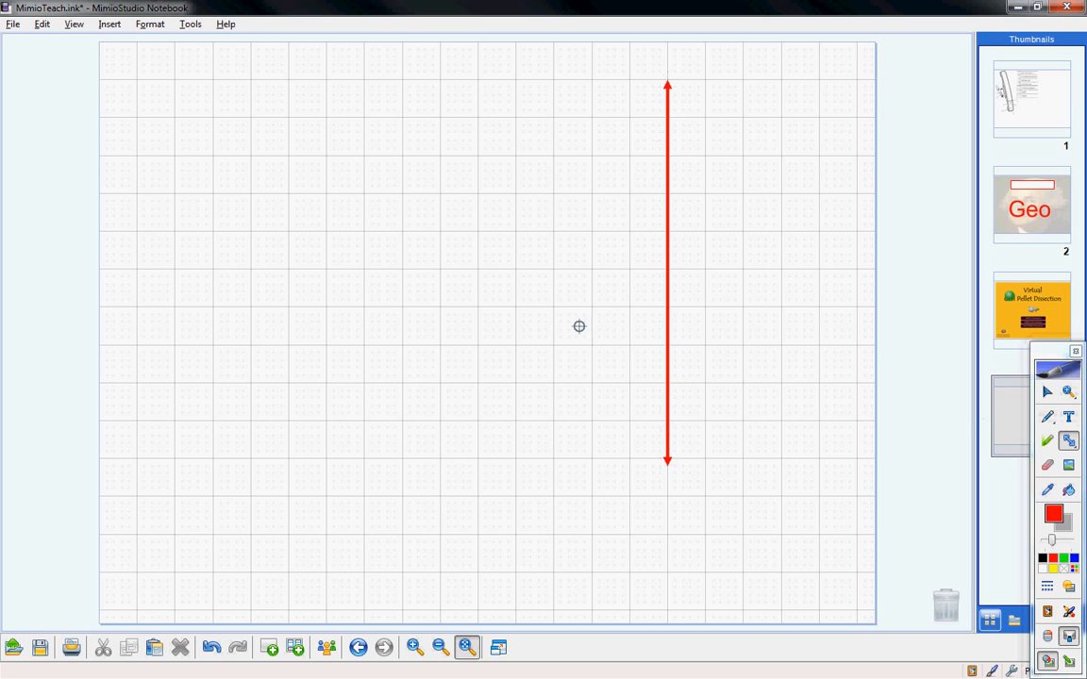
pyautogui.moveTo(485, 269); pyautogui.dragTo(841, 268)
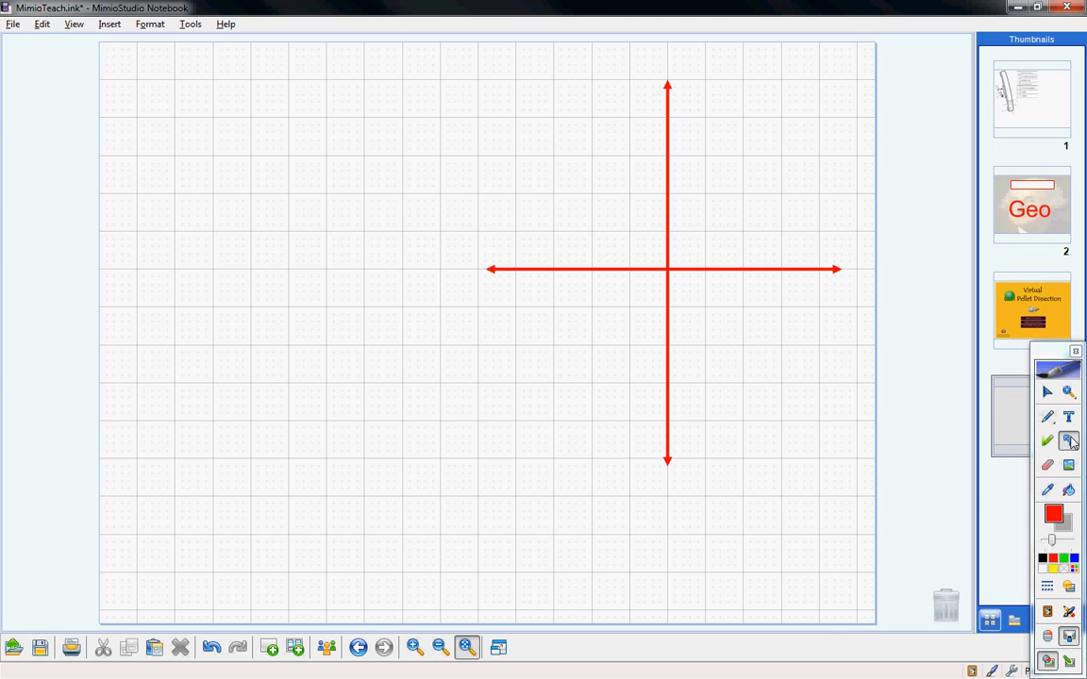
# Draw three short plain-line tick marks below the positive horizontal axis, one grid square apart, and nudge the third up to touch the axis.
pyautogui.click(1070, 442)
pyautogui.moveTo(970, 456)
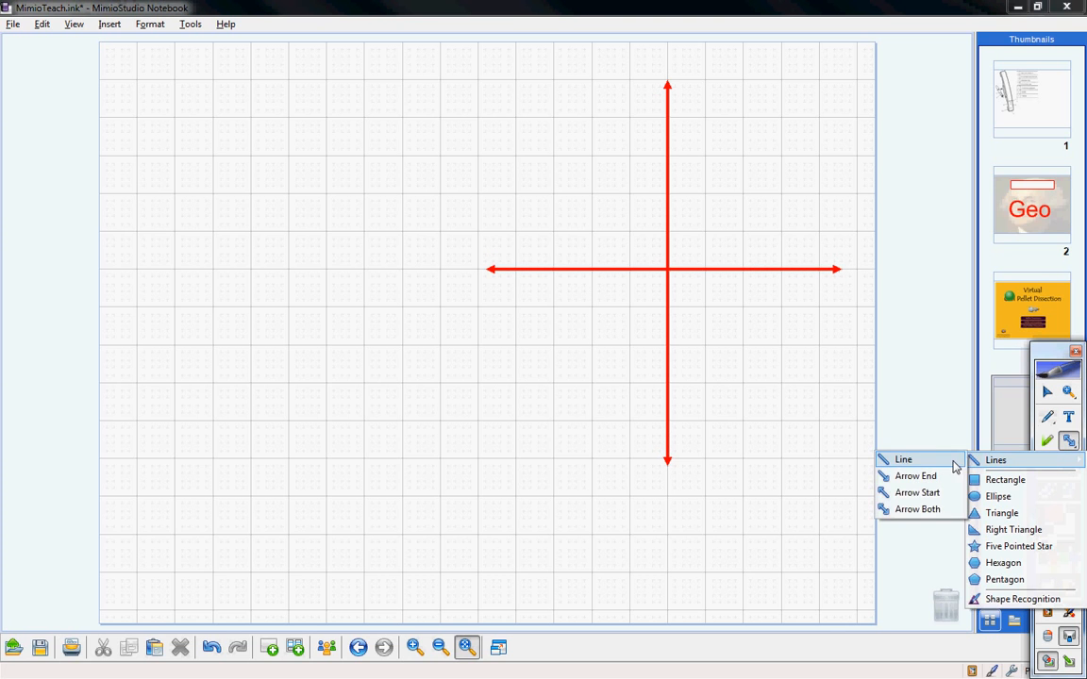
pyautogui.click(887, 458)
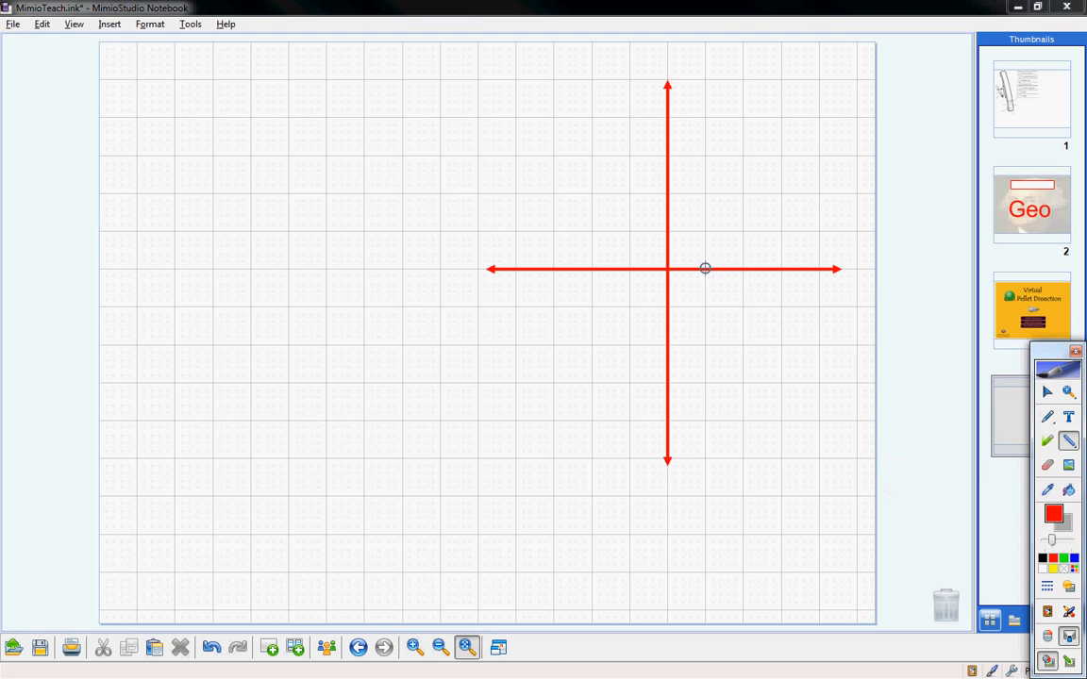
pyautogui.moveTo(706, 277)
pyautogui.mouseDown()
pyautogui.moveTo(742, 270)
pyautogui.moveTo(781, 282)
pyautogui.mouseUp()
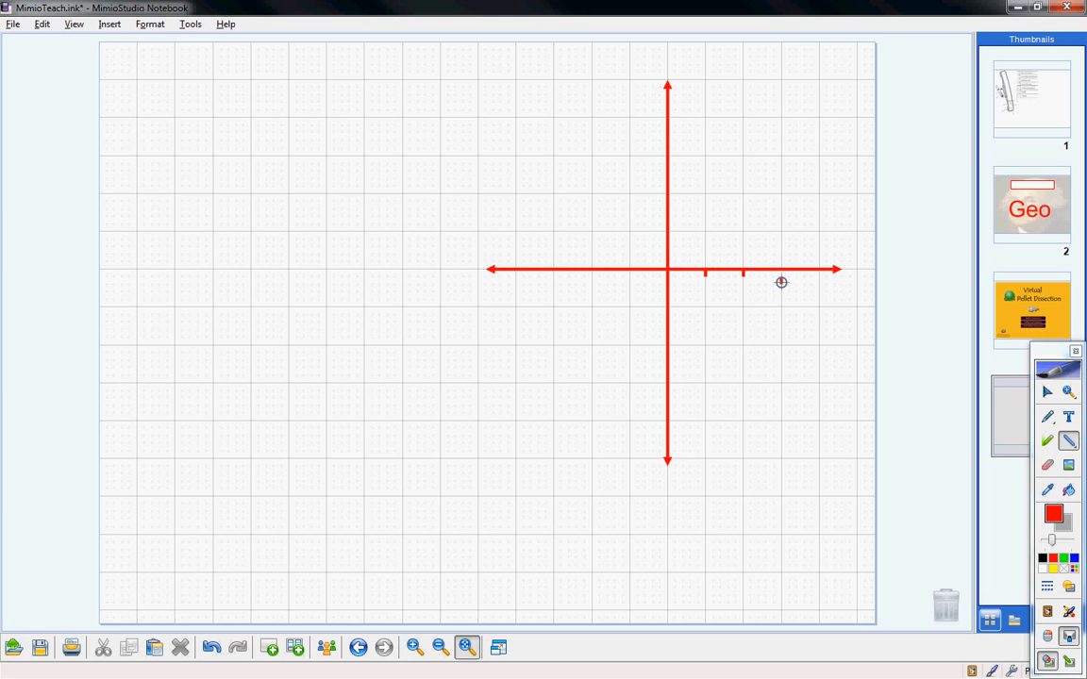
pyautogui.click(1050, 392)
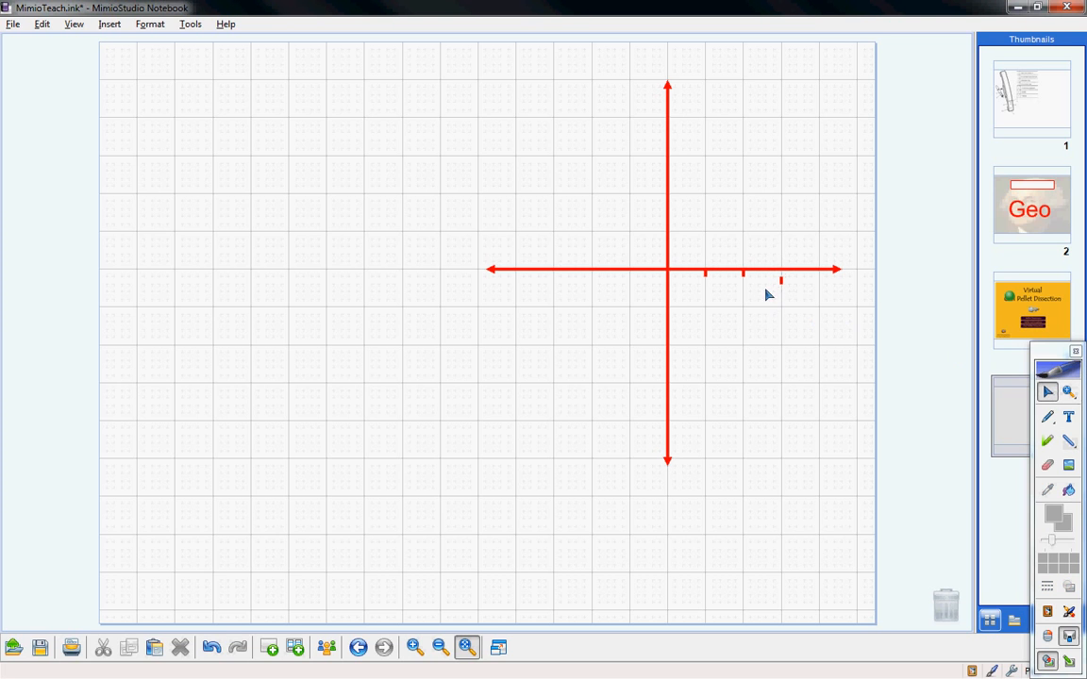
pyautogui.press('Up')
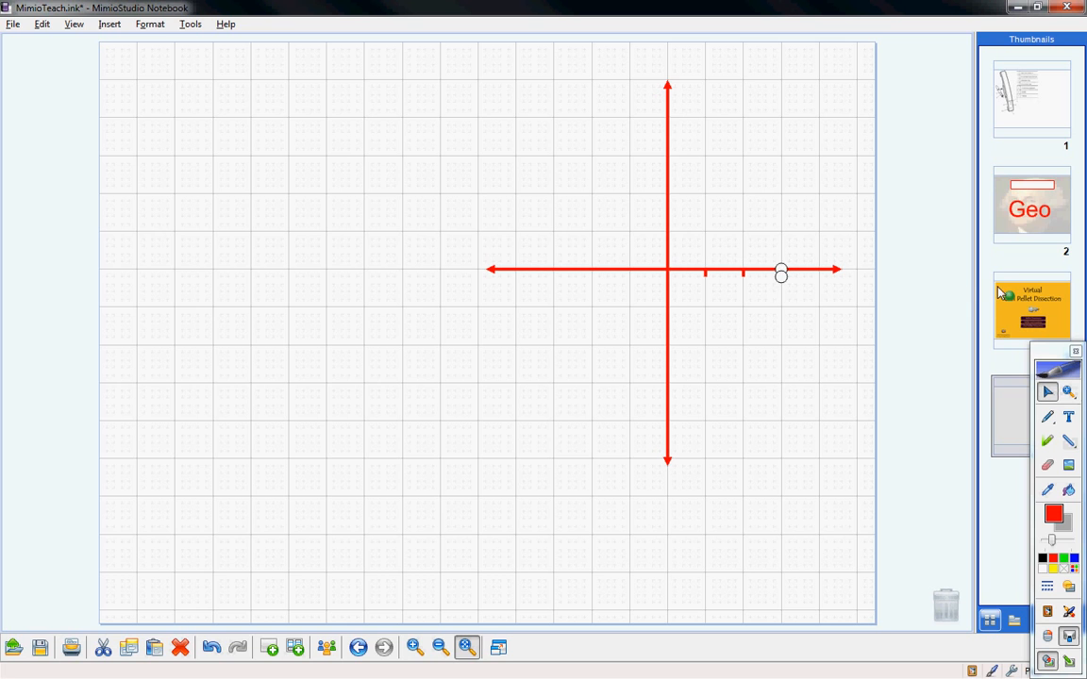
# Add four short tick marks along the upper half of the vertical axis, one grid square apart.
pyautogui.click(1068, 440)
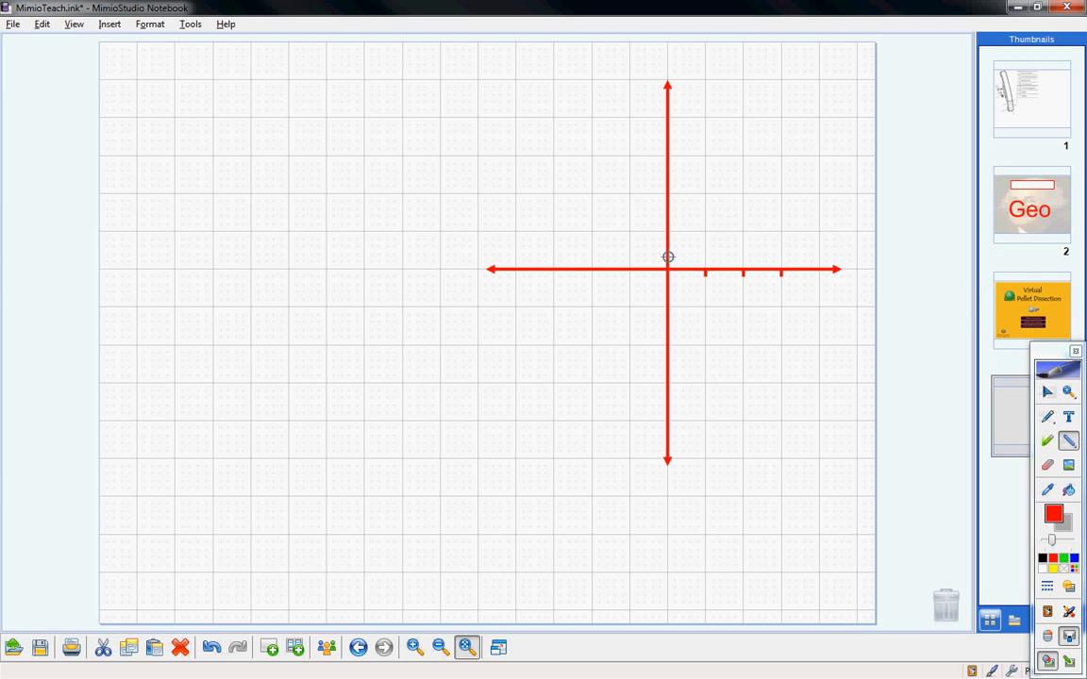
pyautogui.moveTo(661, 231); pyautogui.dragTo(667, 156)
pyautogui.moveTo(661, 118); pyautogui.dragTo(667, 118)
# Hide the page grid, leaving the drawn axes on the page.
pyautogui.rightClick(409, 355)
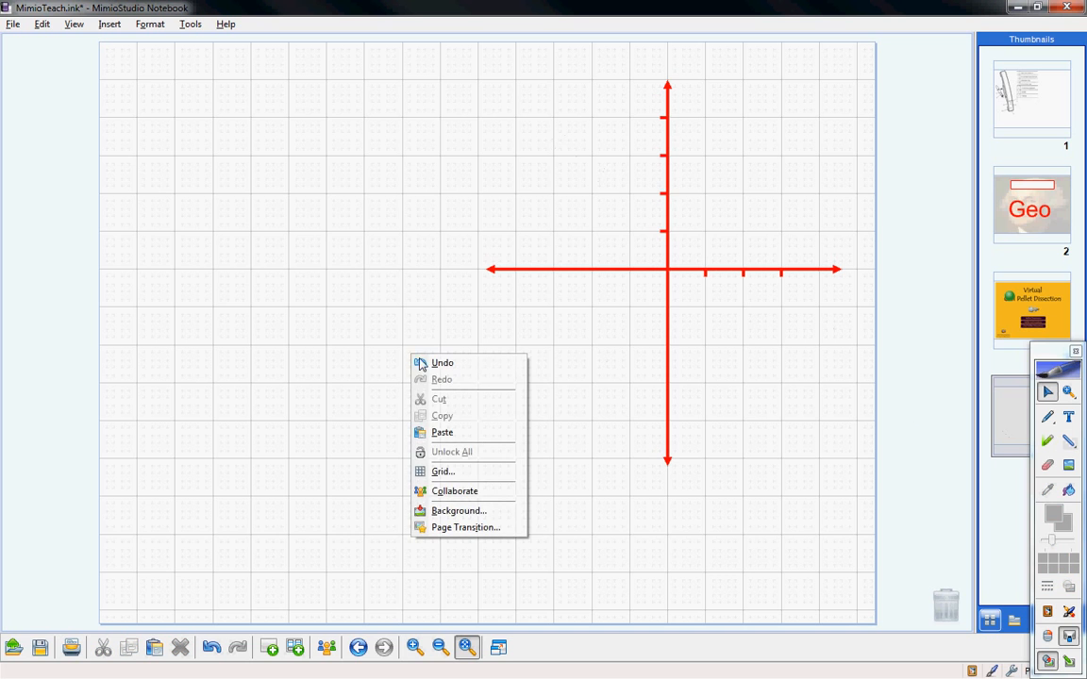
pyautogui.click(457, 474)
pyautogui.click(469, 371)
pyautogui.click(483, 413)
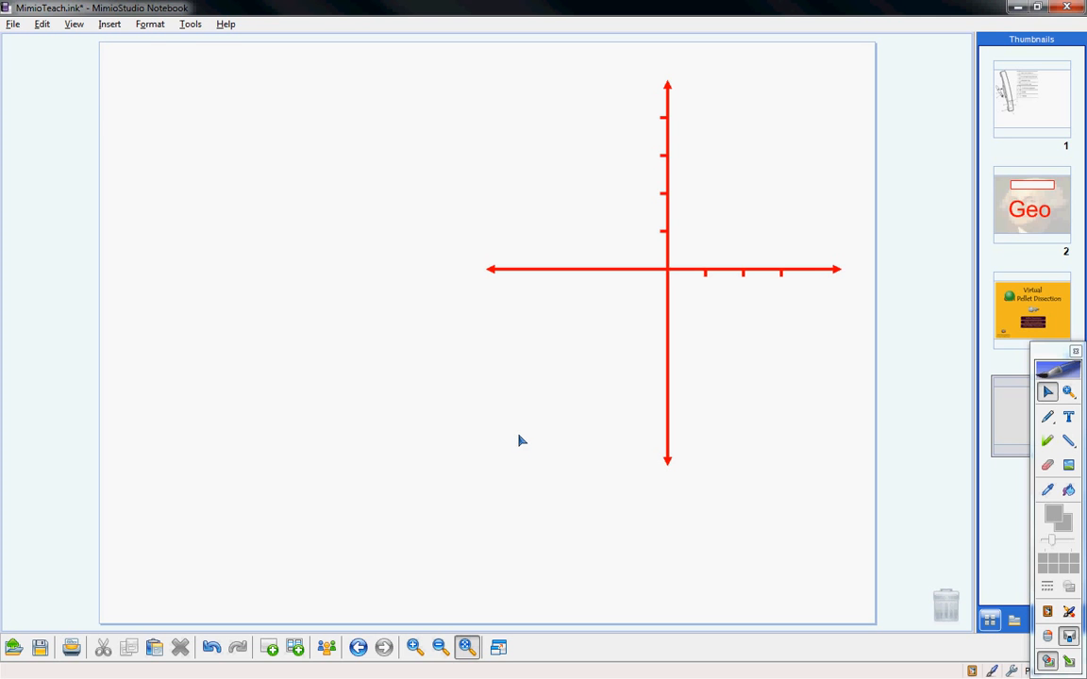
pyautogui.click(13, 24)
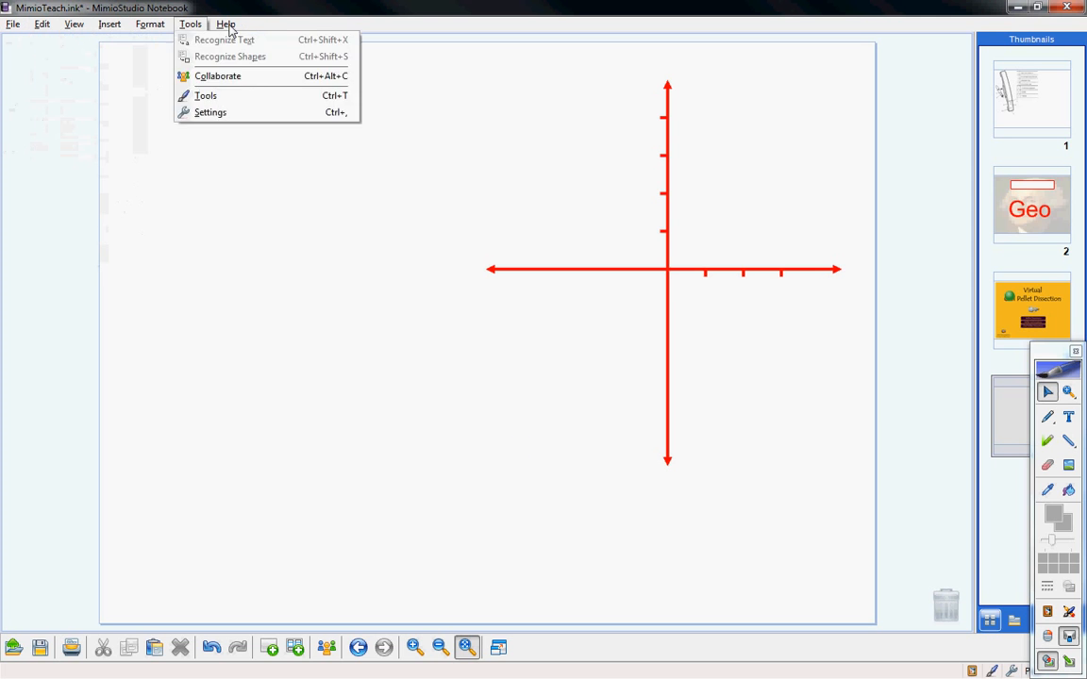
pyautogui.click(517, 102)
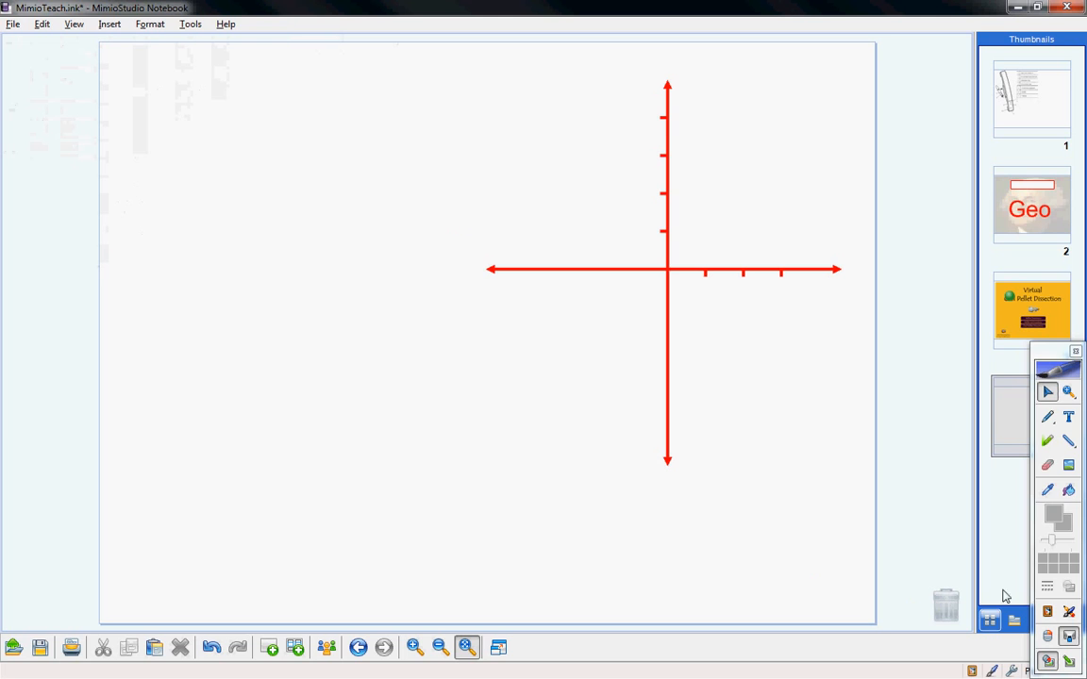